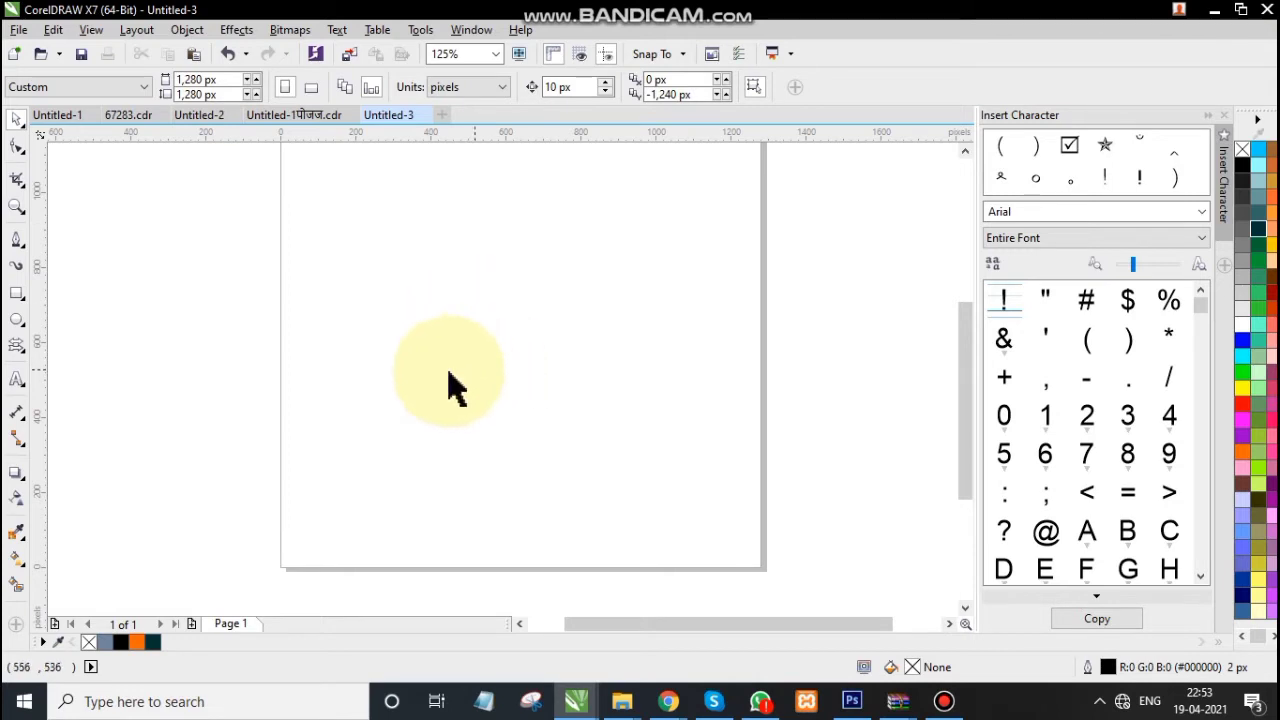
- Draw a circle about 473 px in diameter around the middle of the page
left_click(16, 322)
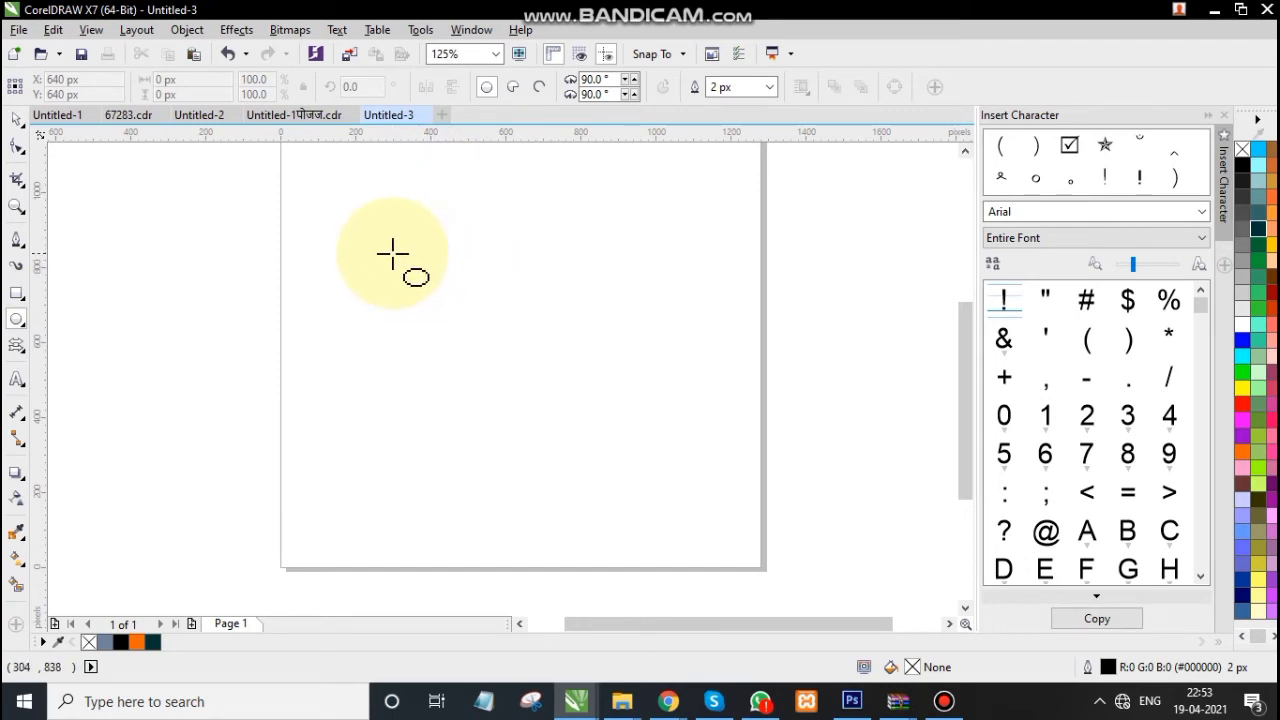
left_click_drag(392, 254, 569, 425)
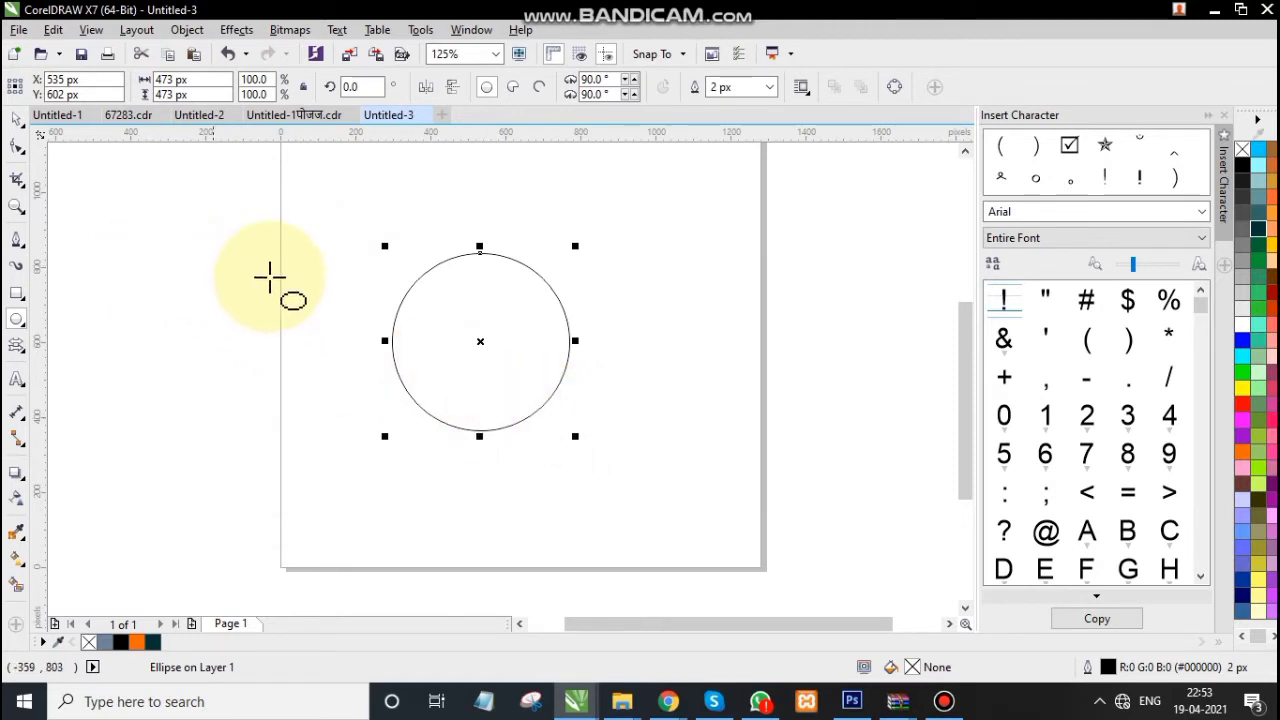
left_click(20, 150)
left_click(16, 122)
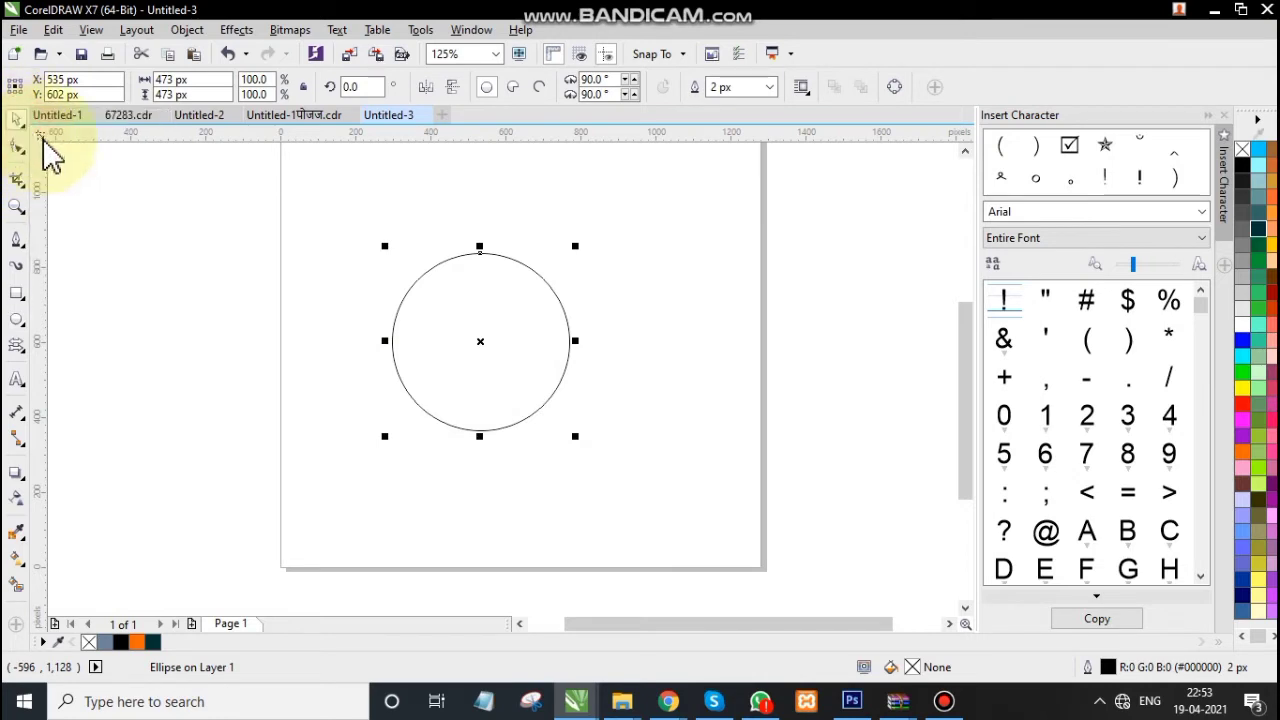
- Create a smaller concentric copy of the circle, about 352 px in diameter
left_click(133, 197)
scroll(517, 320, "up", 3)
left_click(523, 314)
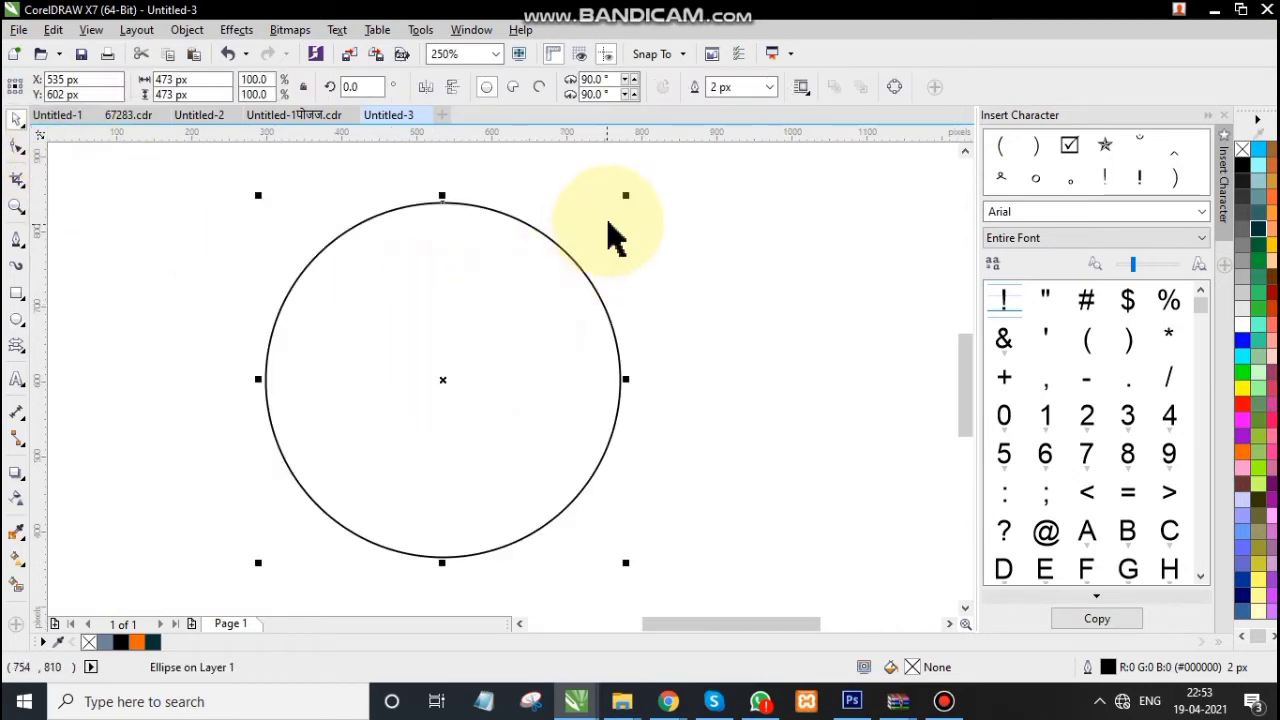
left_click_drag(626, 196, 611, 245)
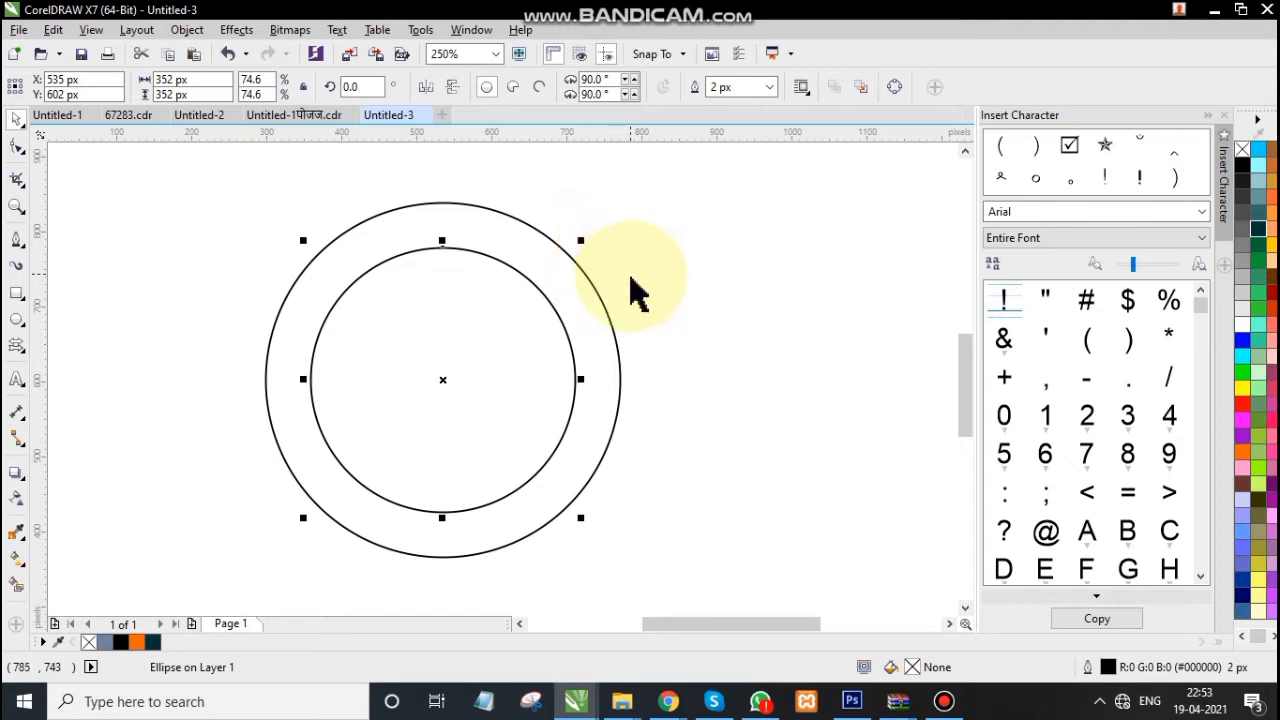
left_click(695, 287)
- Shrink the inner circle about its centre to about 332 px in diameter
left_click(512, 313)
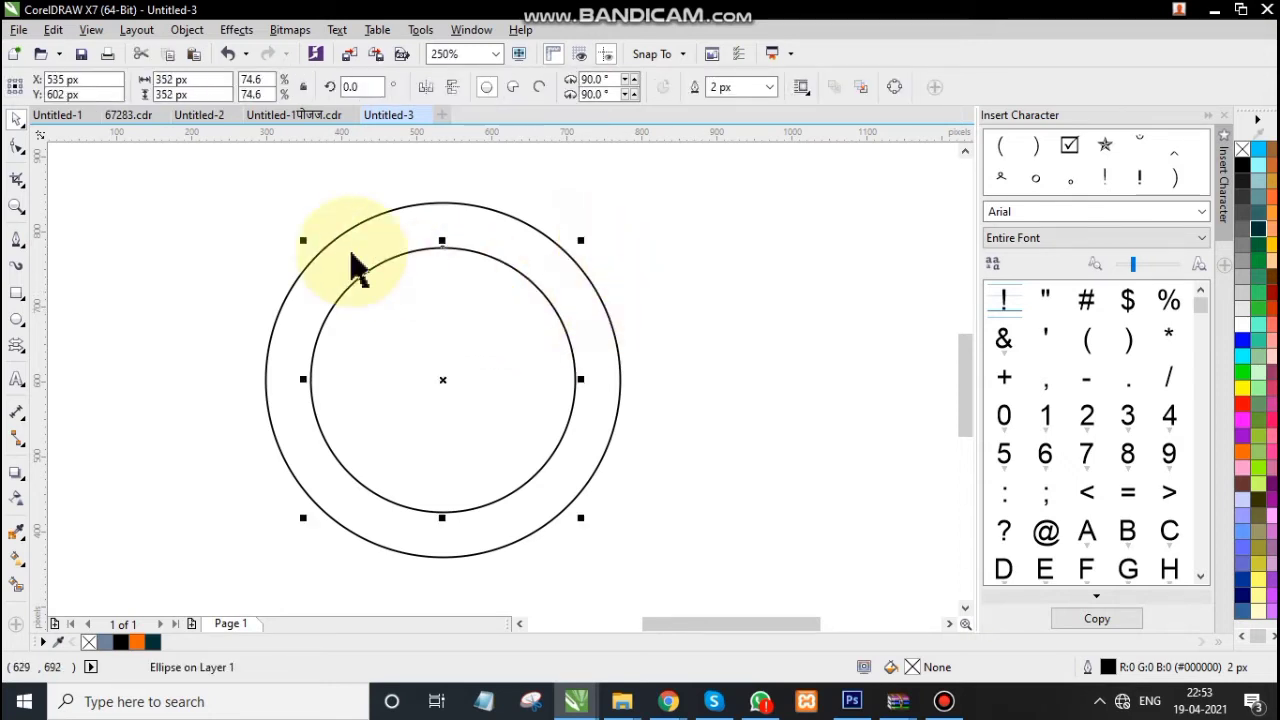
left_click(206, 206)
left_click(520, 350)
scroll(568, 284, "up", 1)
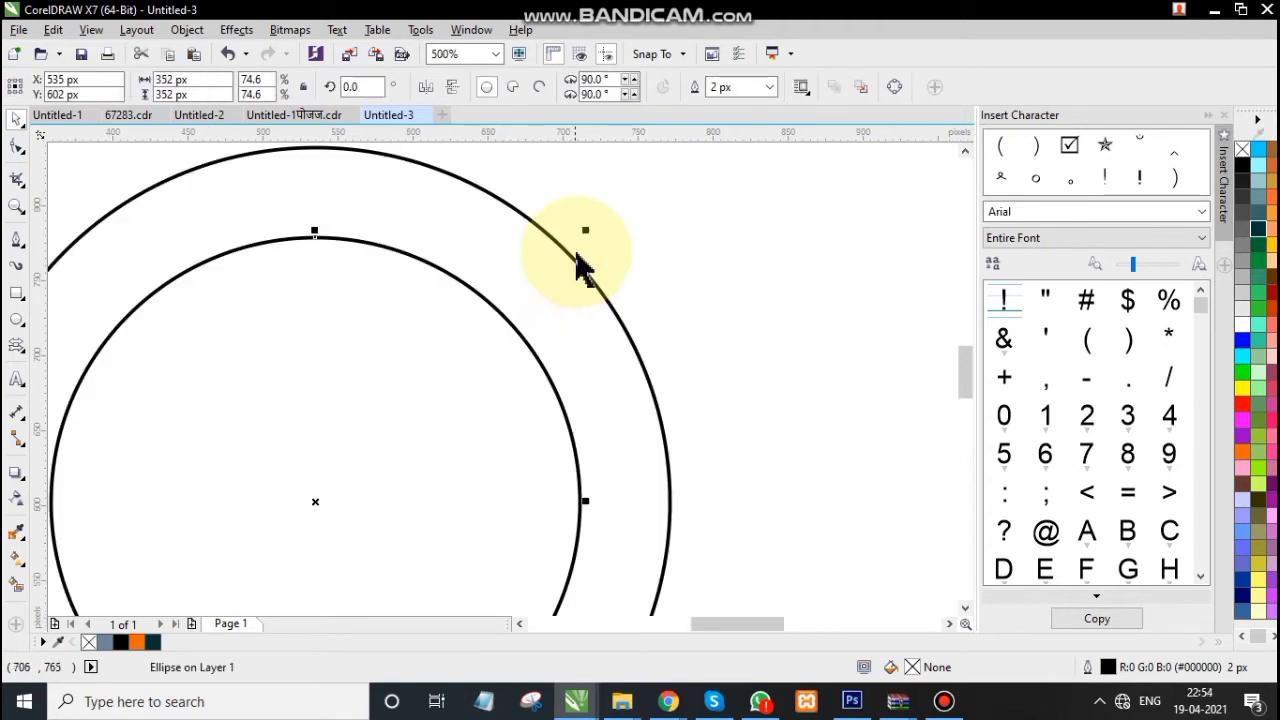
left_click_drag(589, 236, 574, 257)
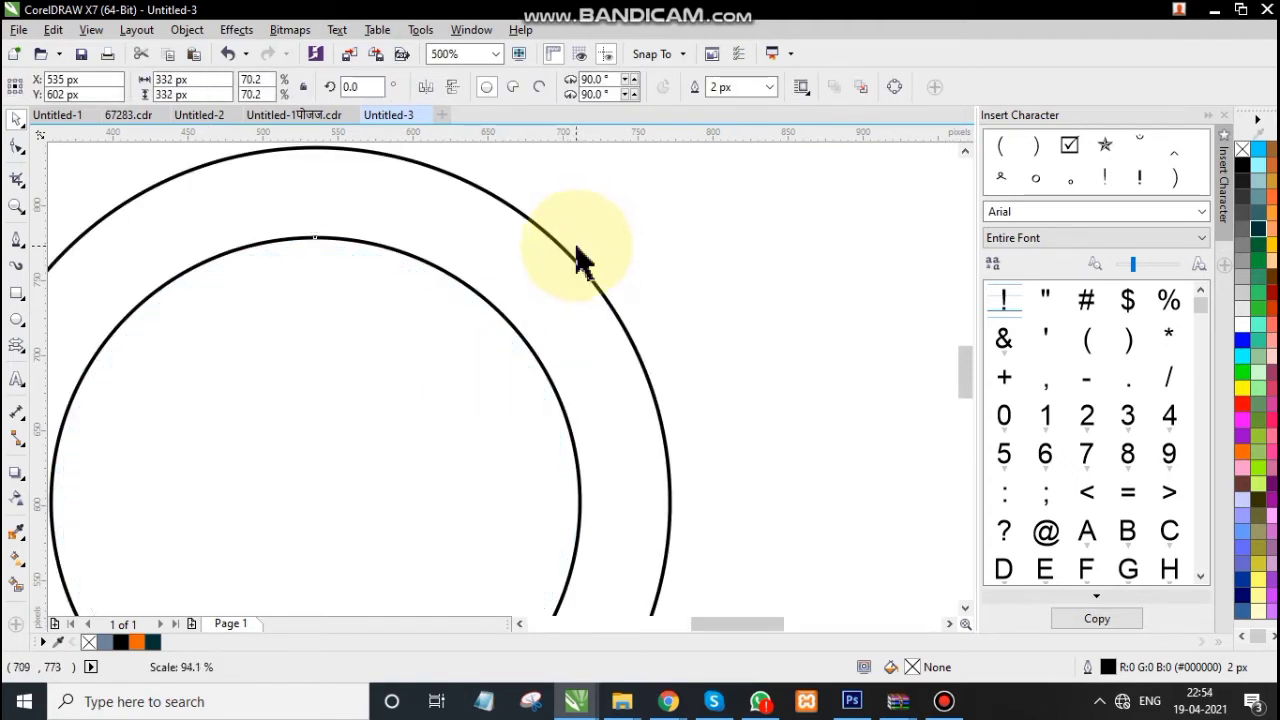
scroll(574, 257, "down", 2)
left_click(663, 246)
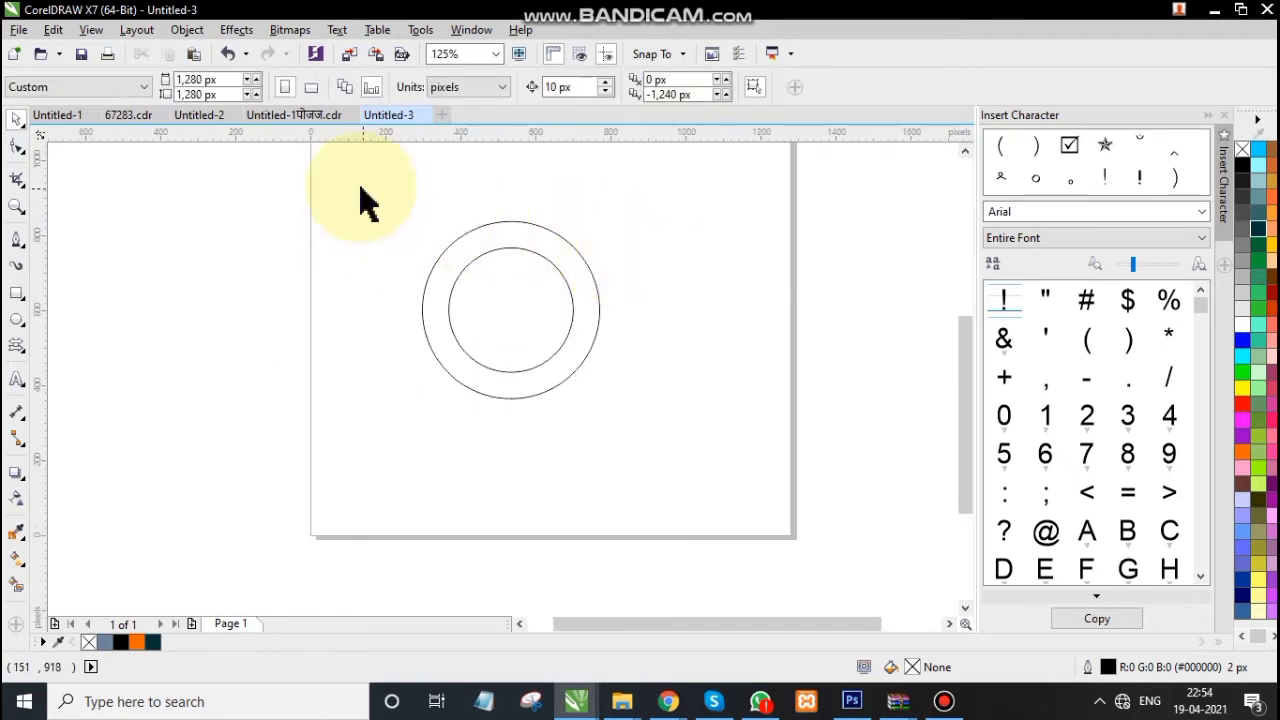
- Duplicate both circles horizontally to the right so the copy's outer circle touches the original inner circle's right edge
left_click_drag(352, 182, 712, 440)
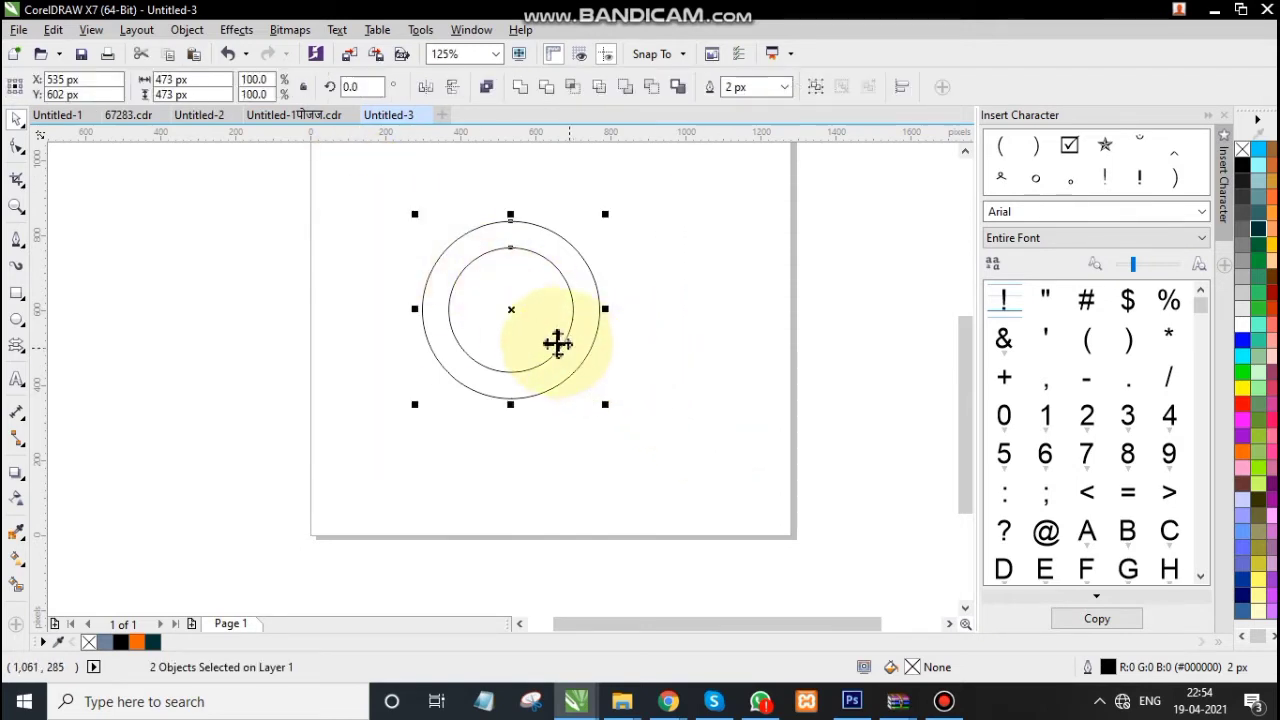
left_click_drag(515, 329, 734, 345)
scroll(649, 300, "up", 4)
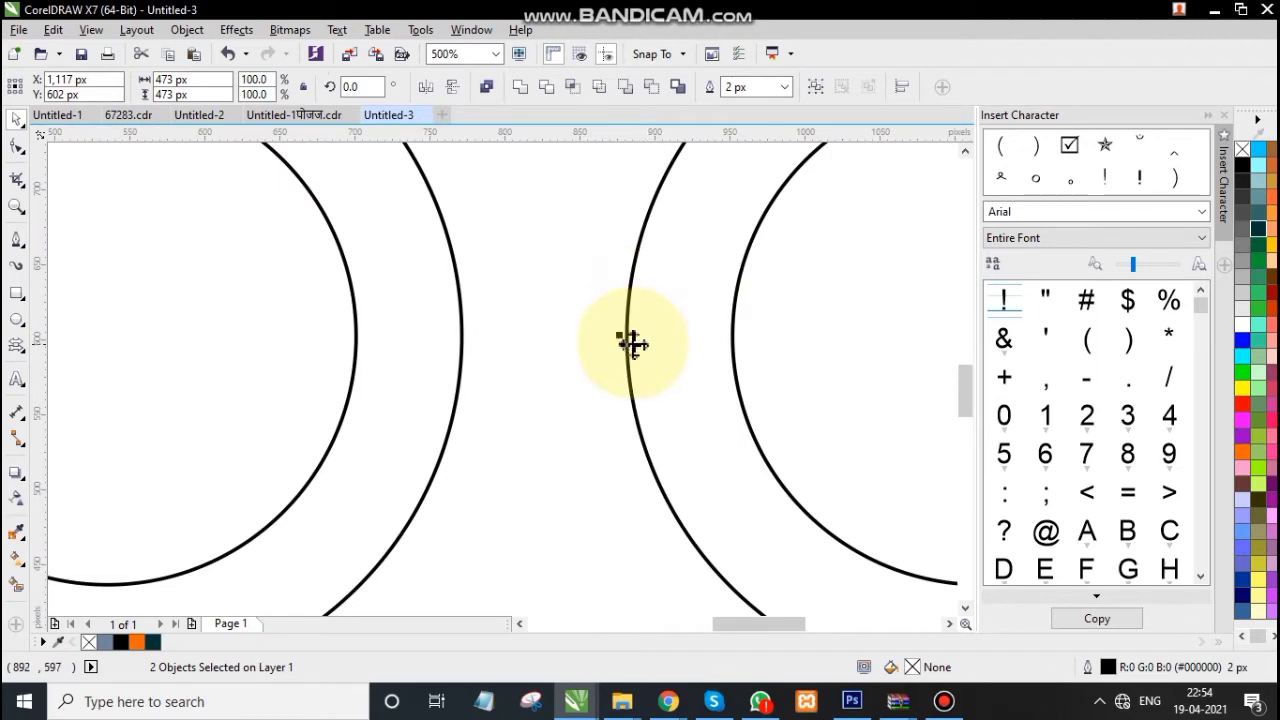
left_click_drag(627, 336, 356, 336)
scroll(352, 334, "down", 2)
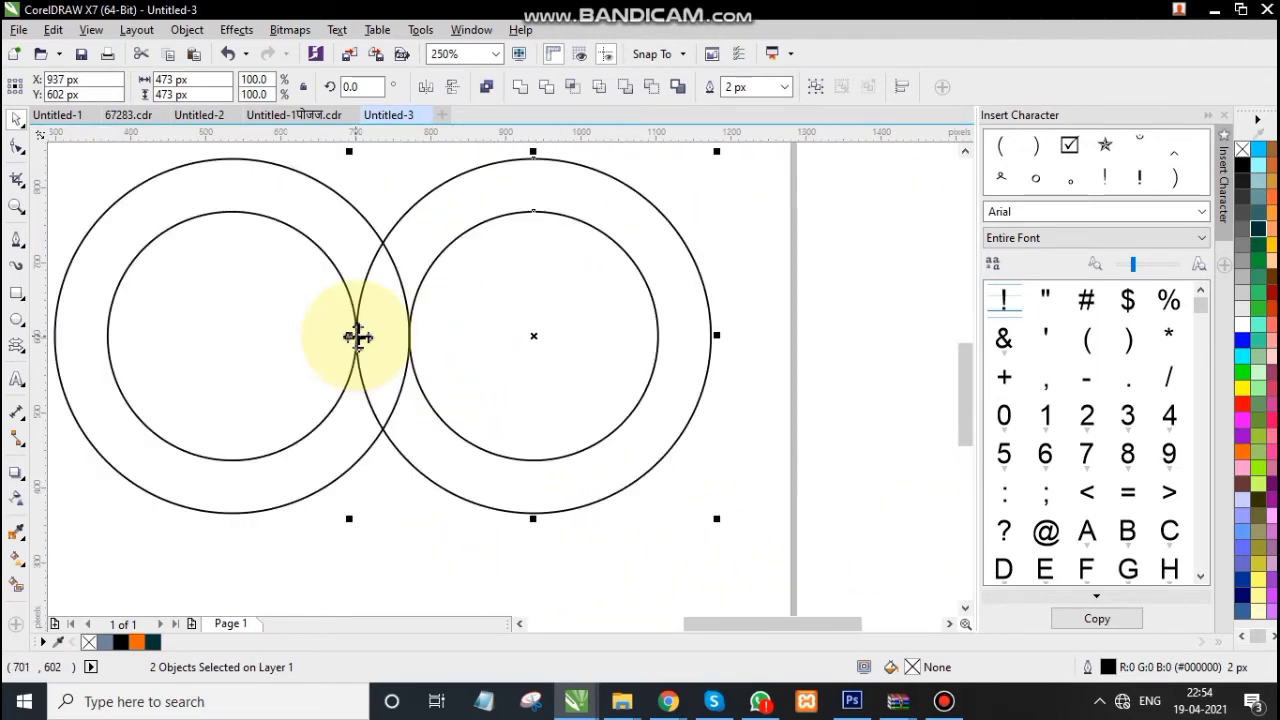
left_click(776, 248)
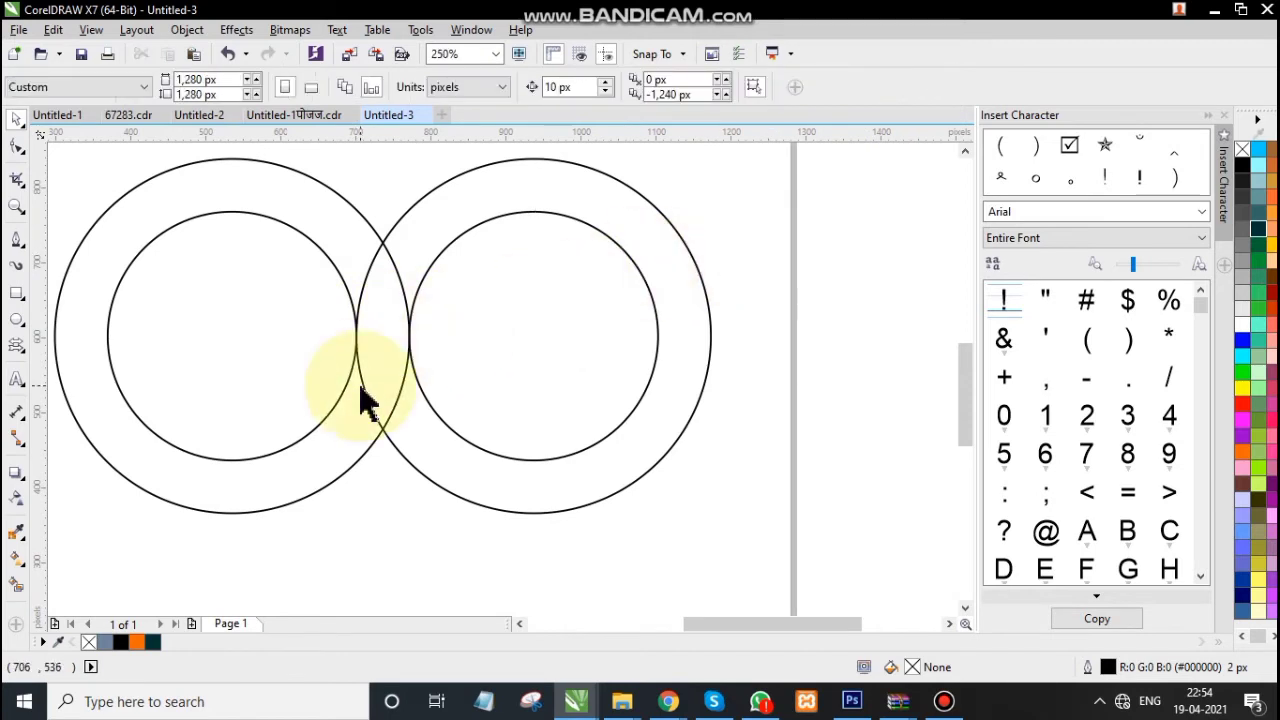
scroll(357, 388, "down", 2)
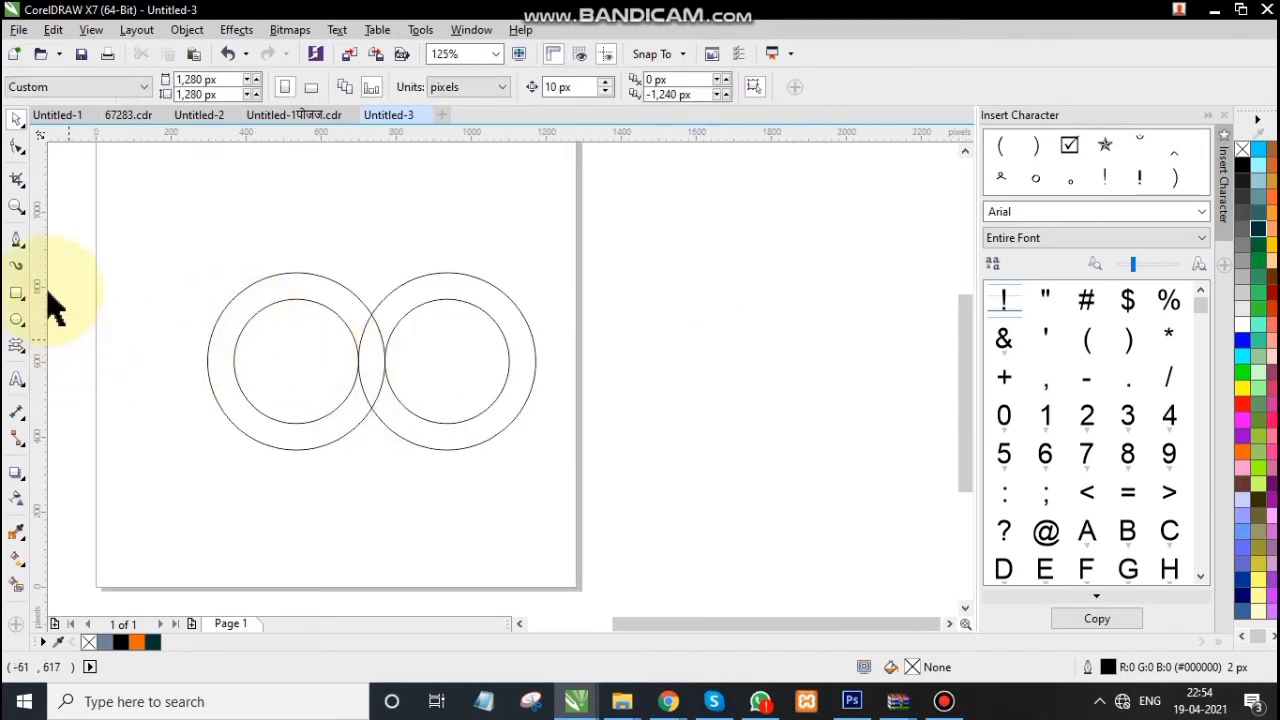
left_click(16, 239)
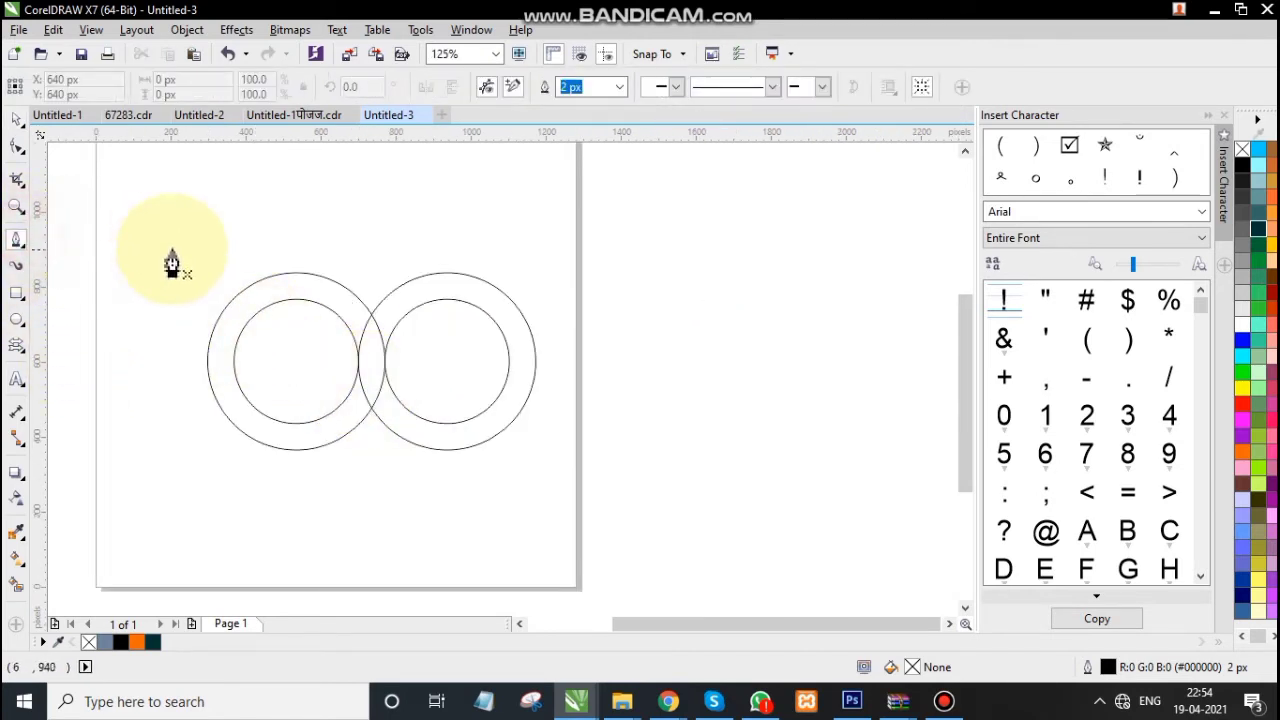
left_click(299, 212)
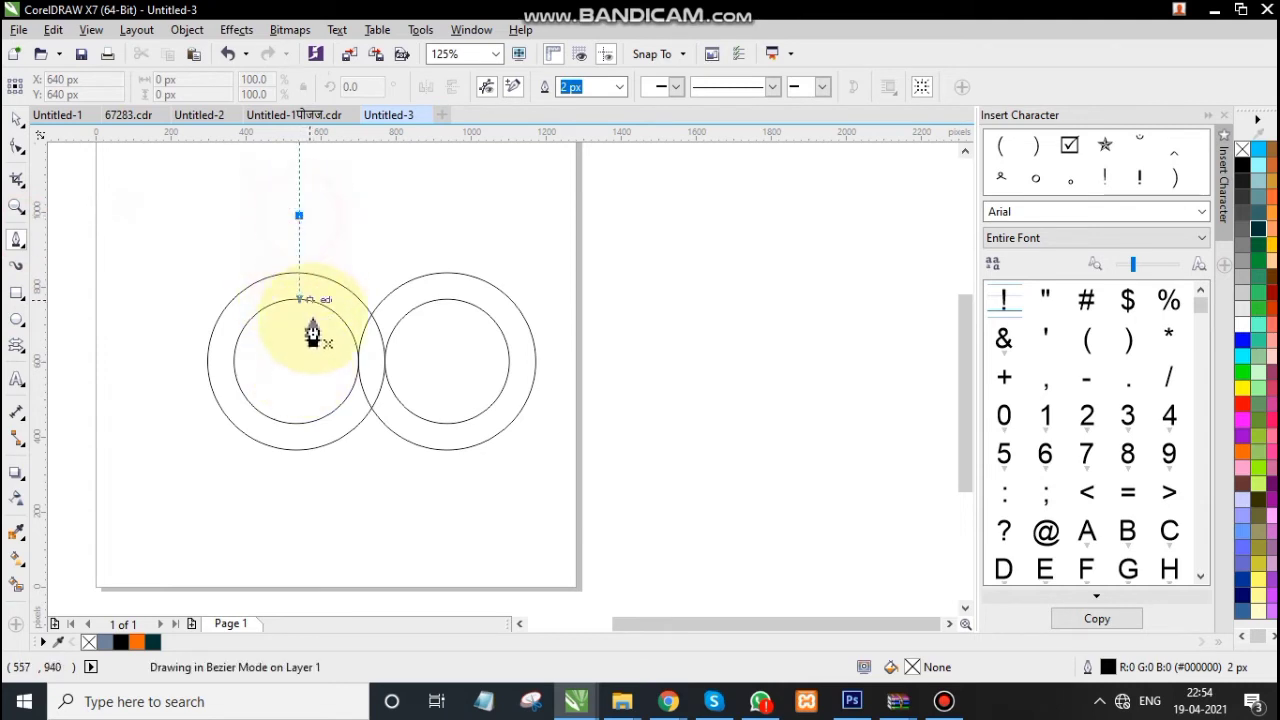
left_click(293, 217)
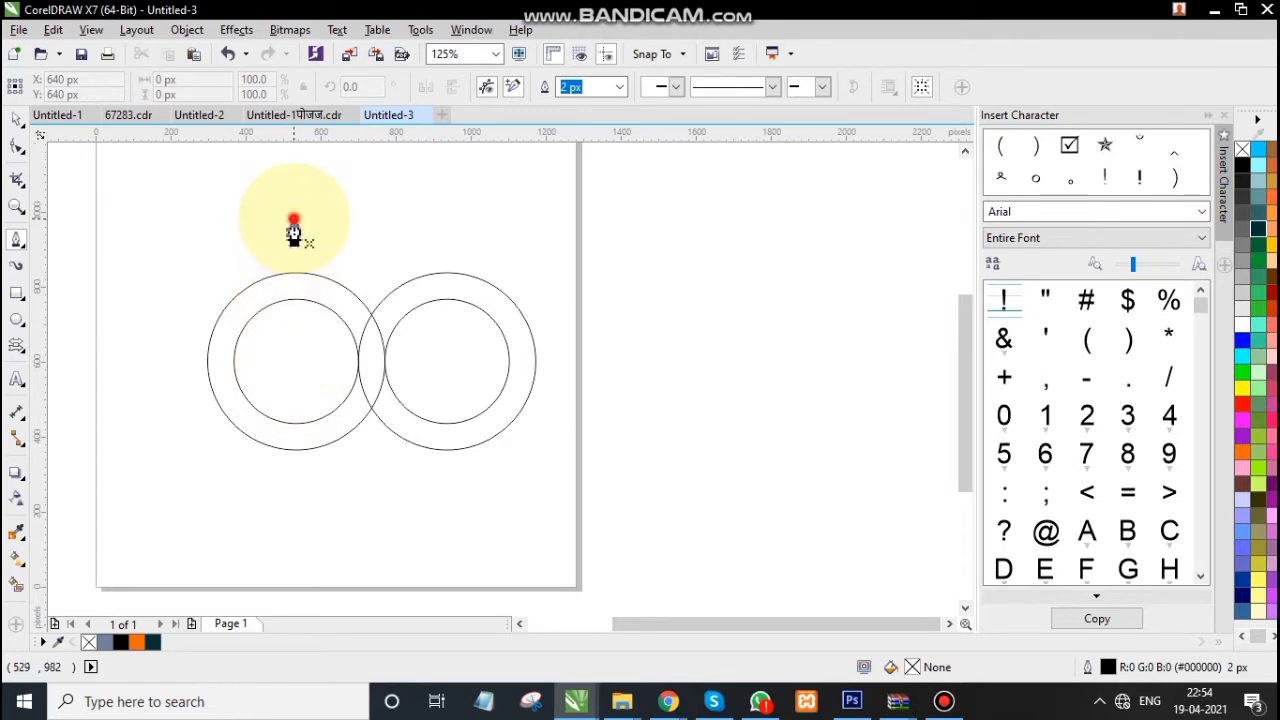
left_click(293, 549)
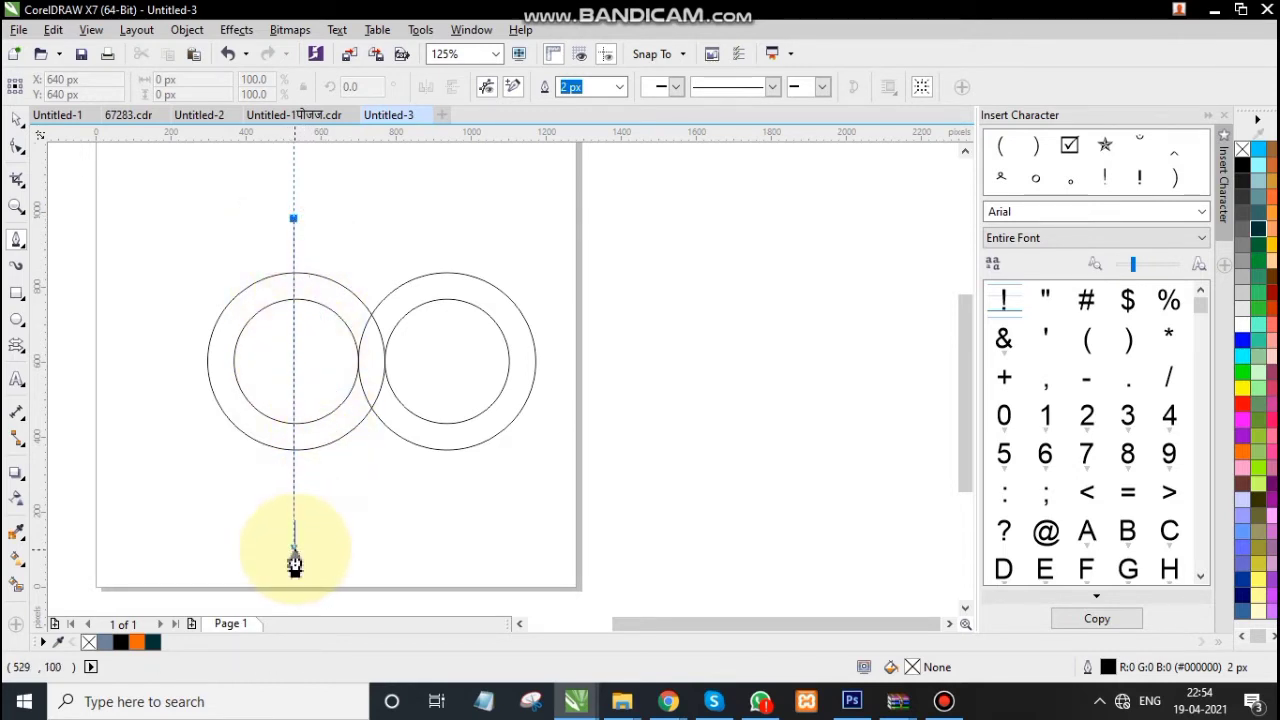
- Draw a straight vertical line about 843 px long through the left pair of circles with the Pen tool
left_click(287, 190)
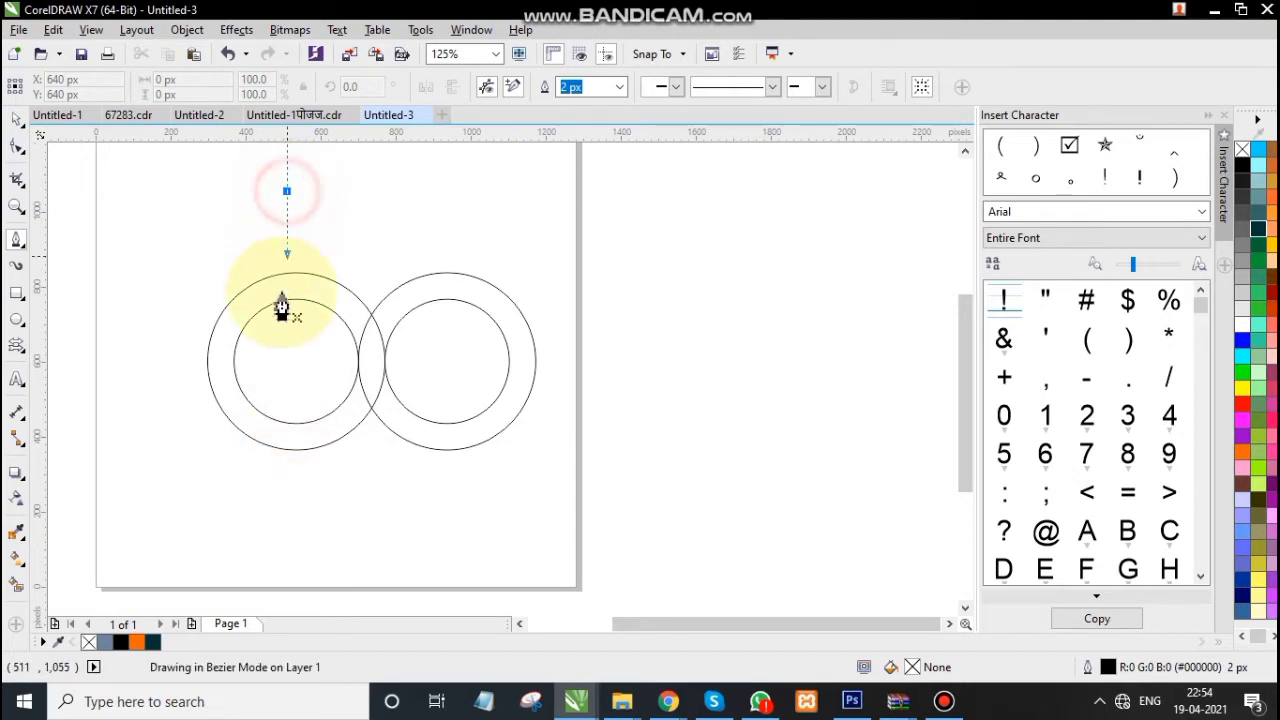
double_click(287, 506)
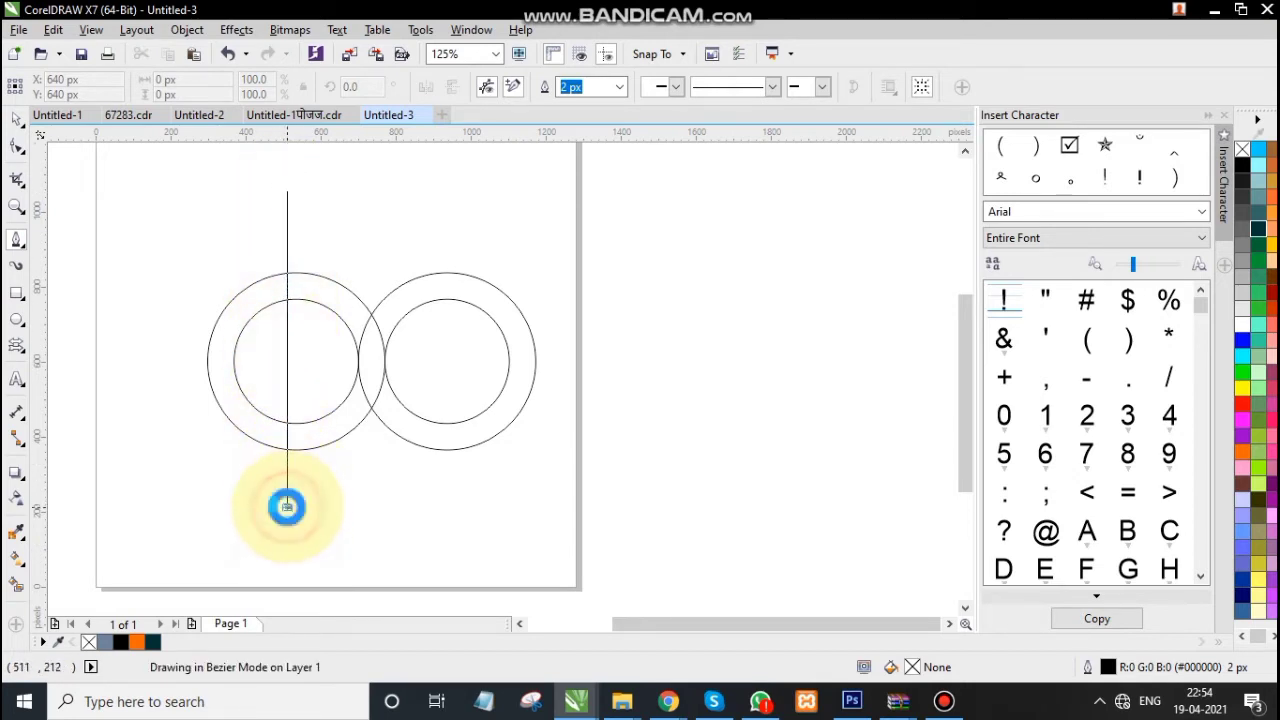
left_click(16, 119)
- Align the vertical line horizontally to the centre of the left inner circle
scroll(322, 316, "up", 1)
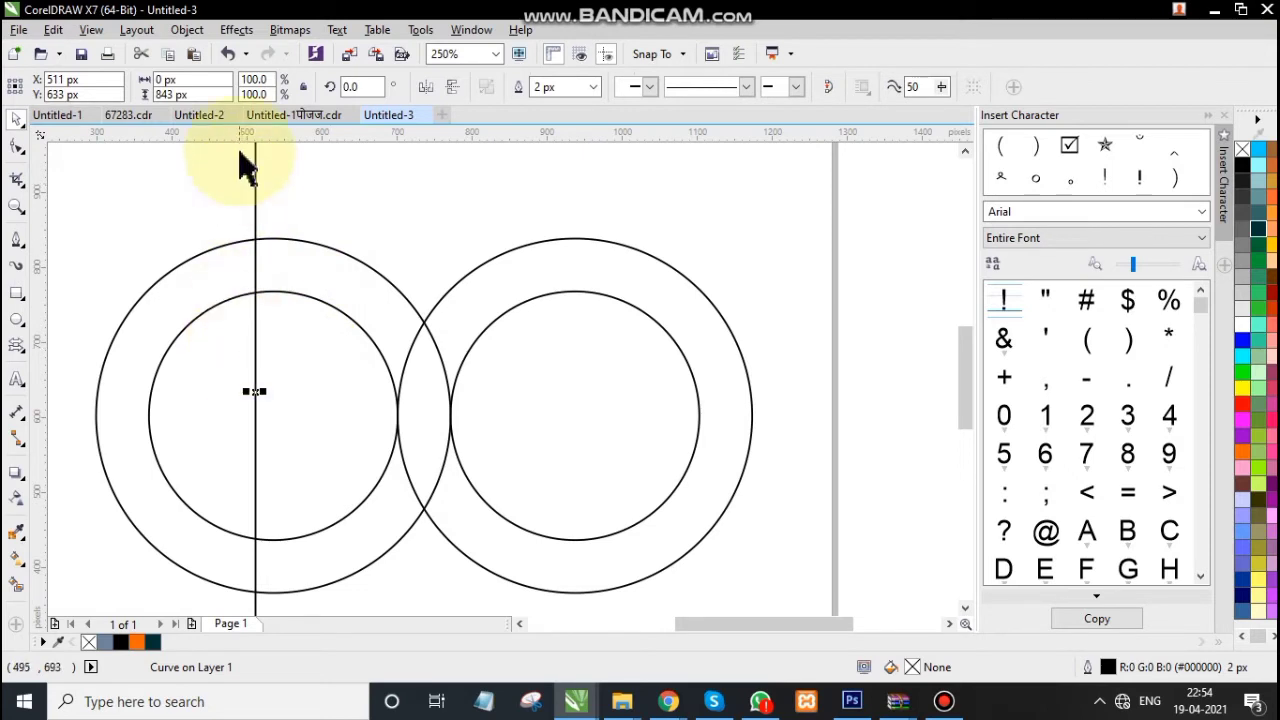
left_click(317, 347)
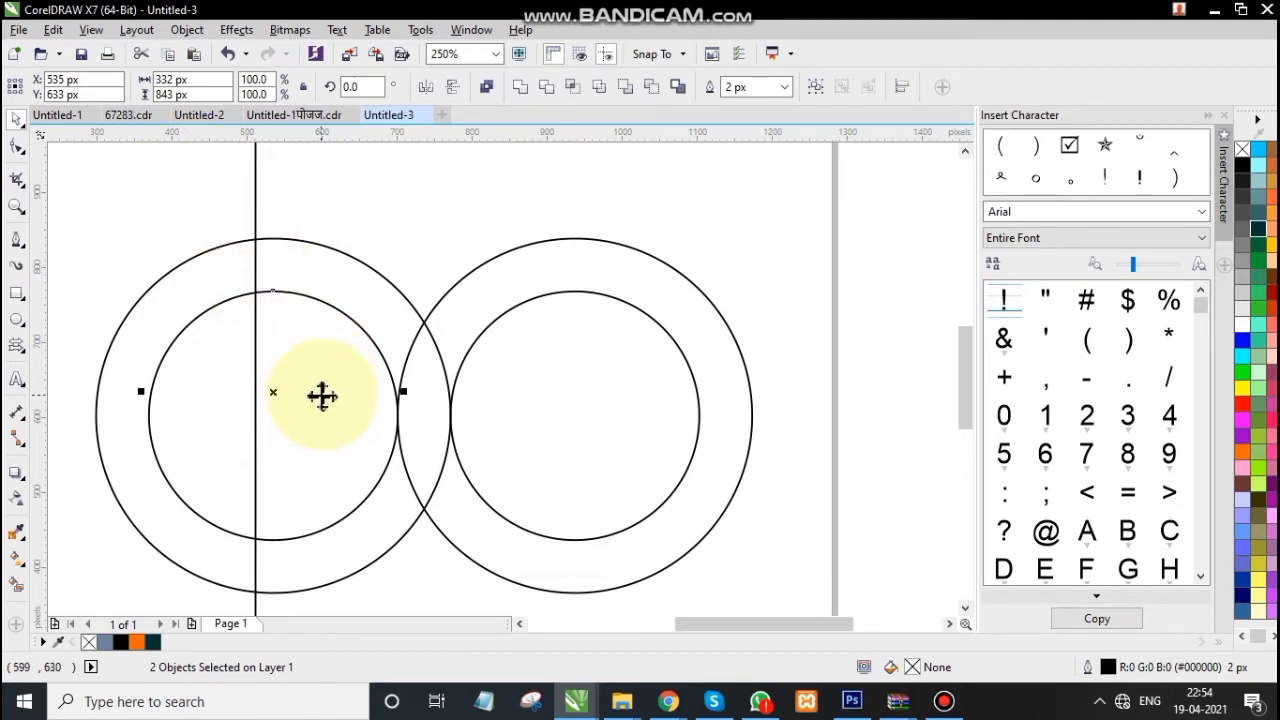
key("c")
left_click(408, 212)
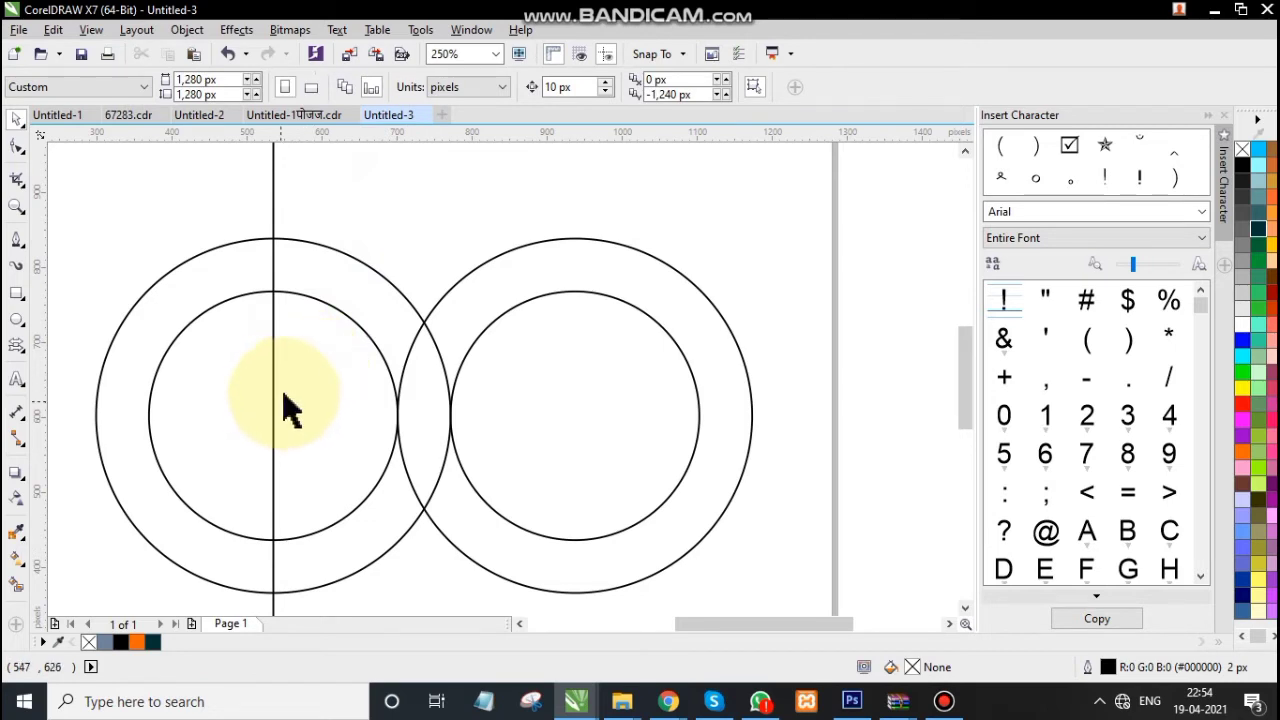
- Copy the vertical line to the right pair of circles and centre it horizontally on the right inner circle
left_click(276, 211)
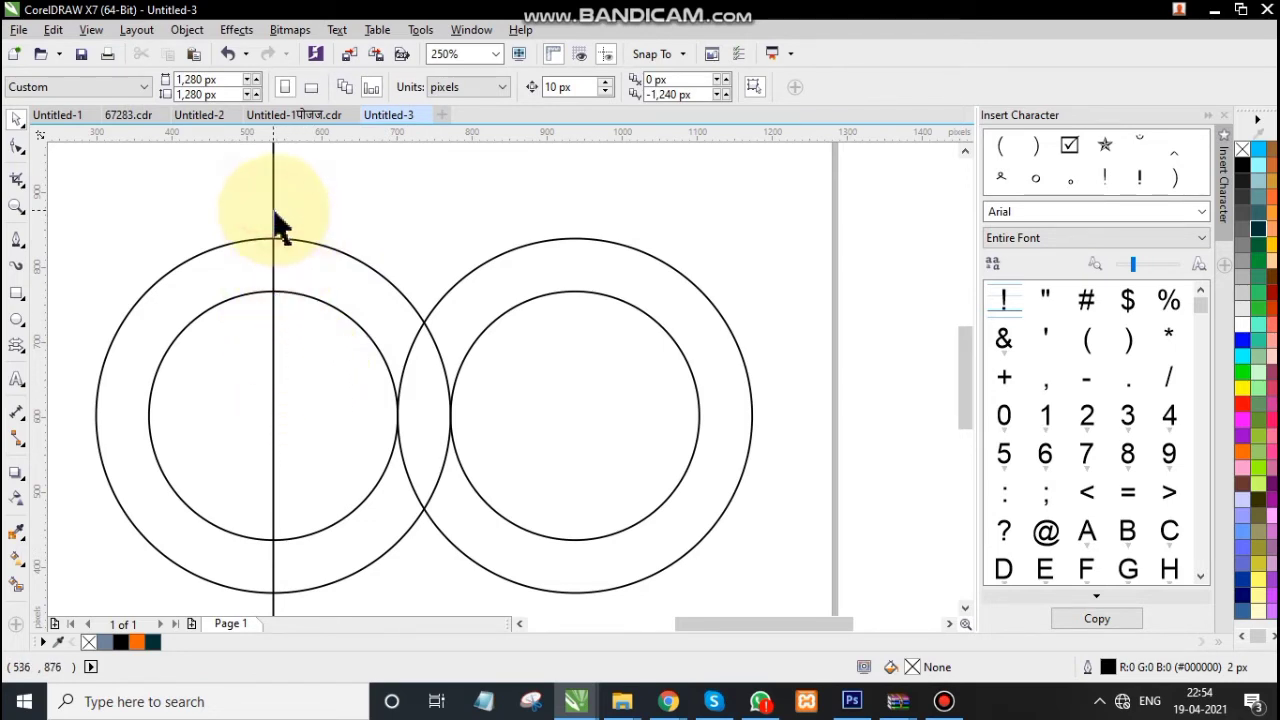
left_click(274, 213)
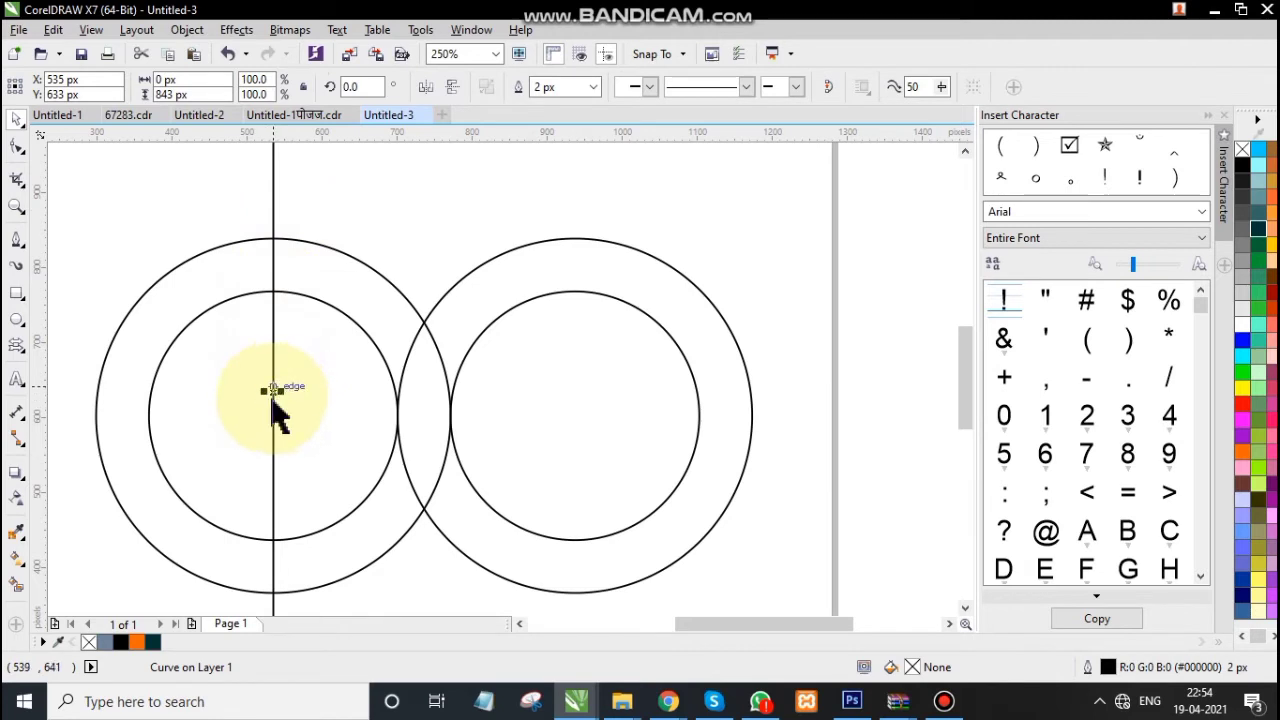
left_click_drag(276, 392, 480, 414)
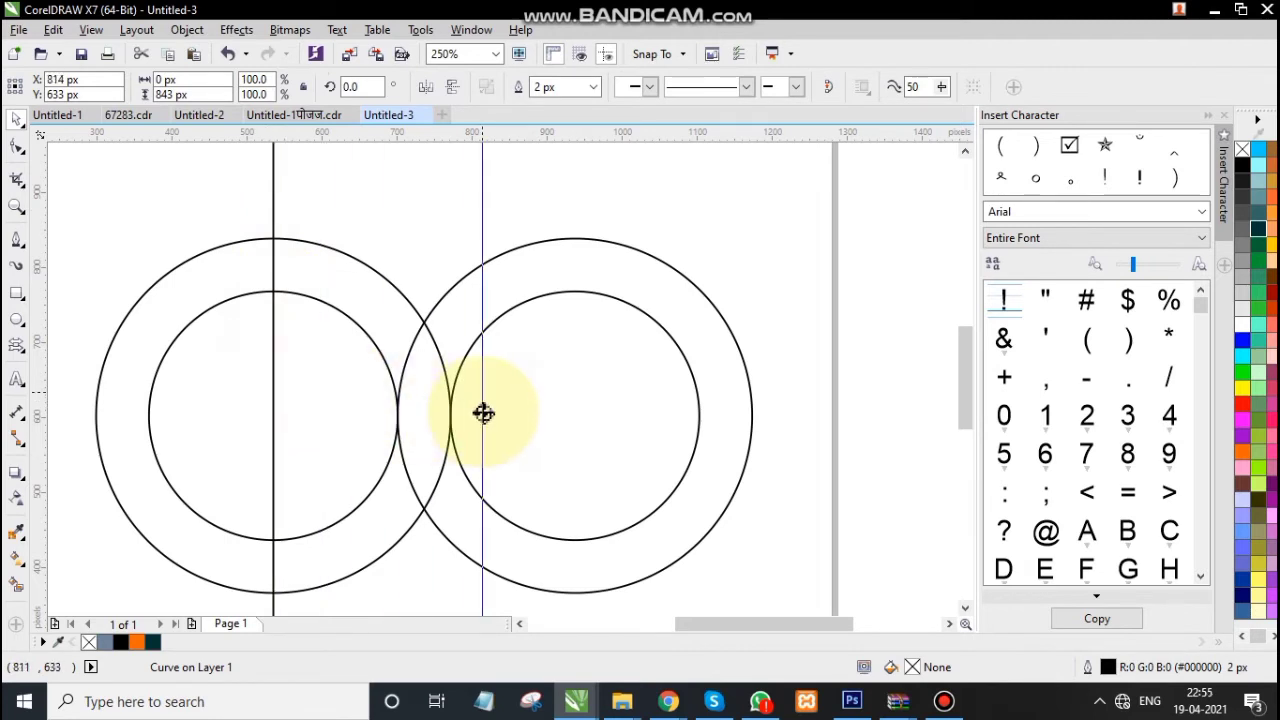
left_click(572, 404)
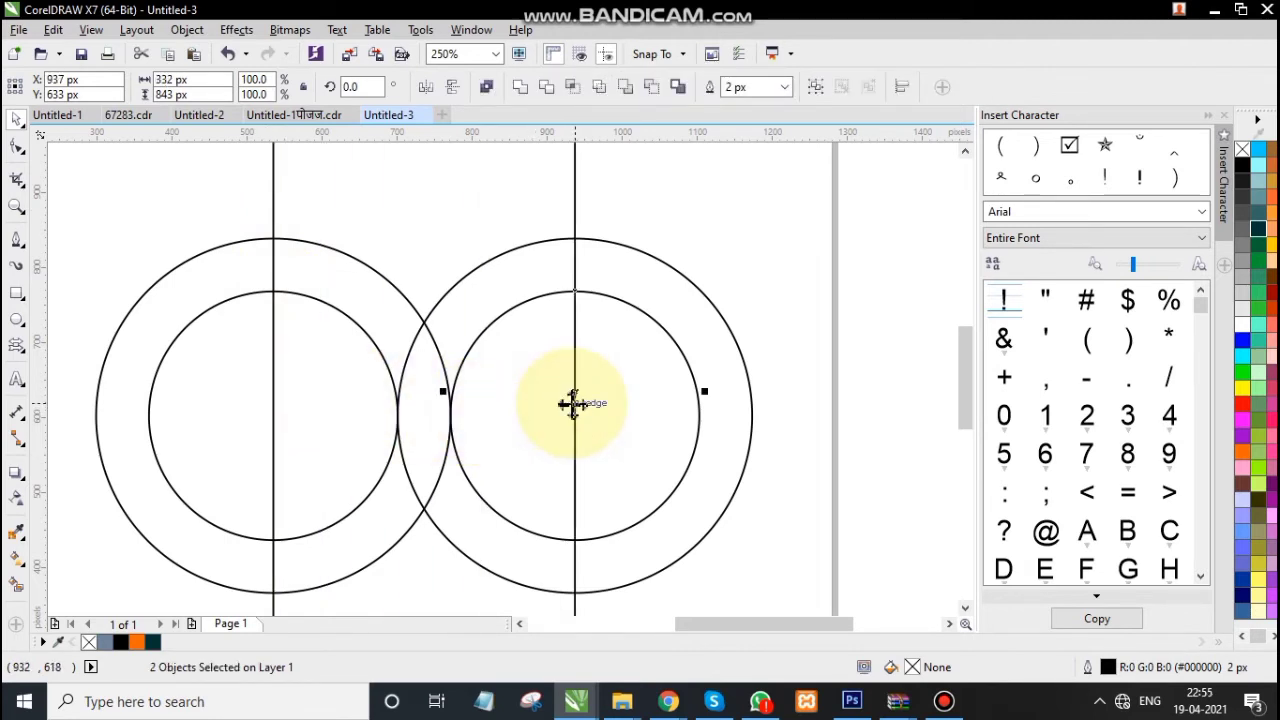
left_click(708, 243)
scroll(420, 391, "down", 3)
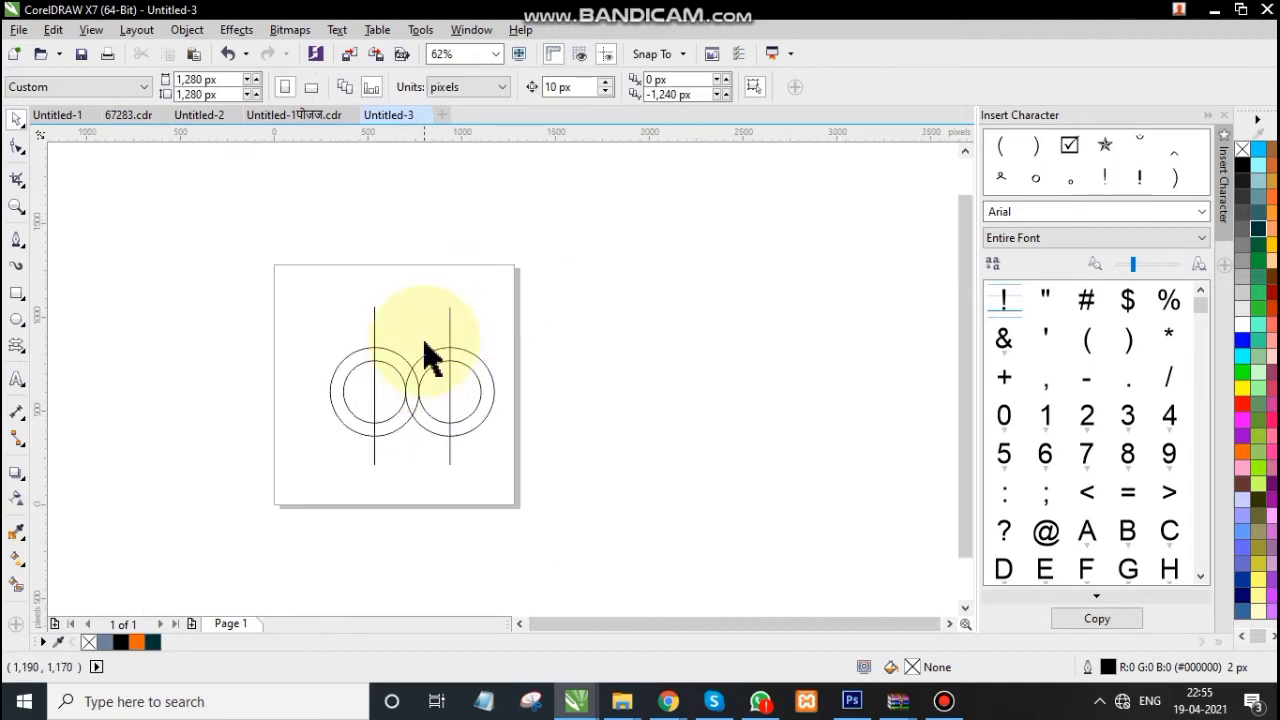
scroll(431, 354, "up", 2)
scroll(463, 337, "down", 1)
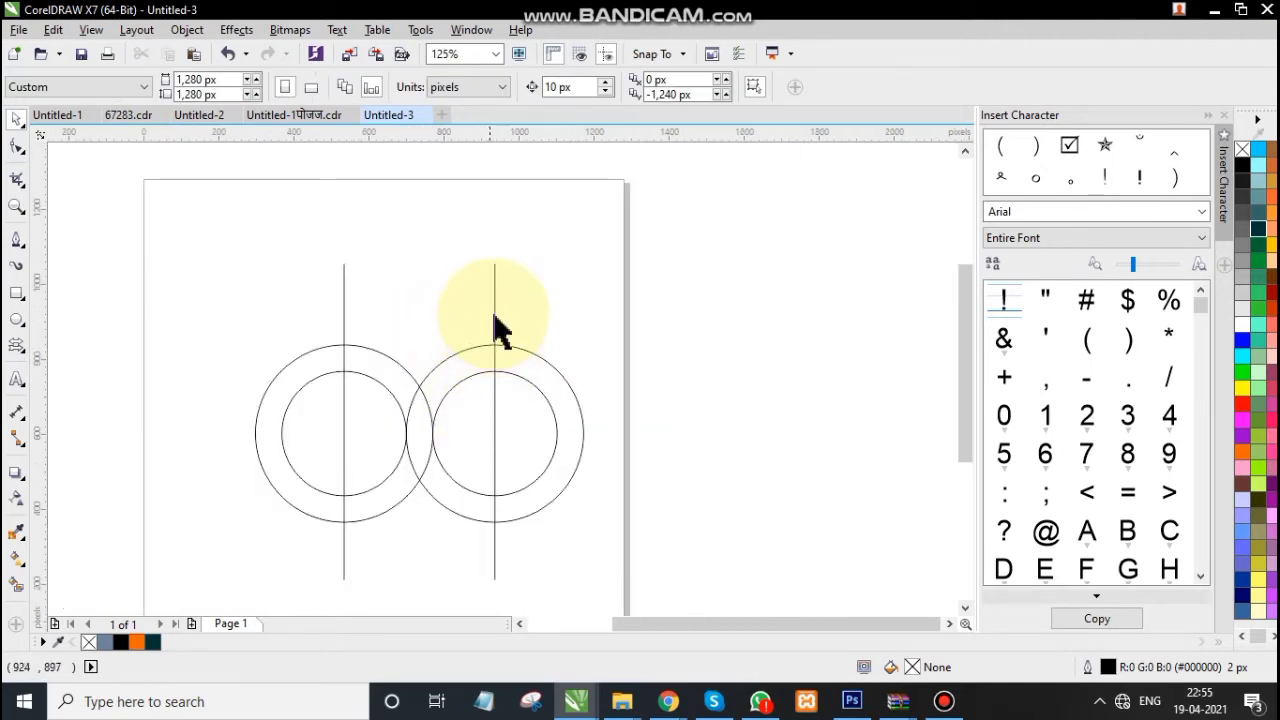
double_click(494, 315)
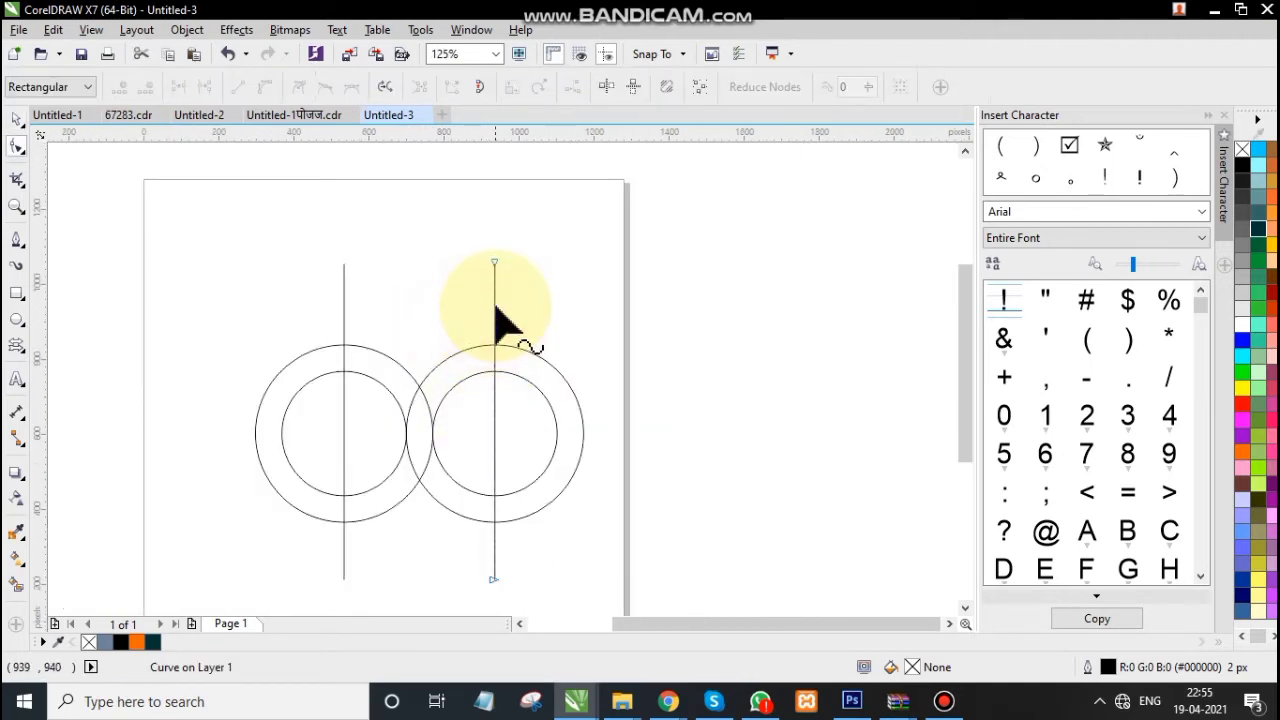
double_click(17, 120)
left_click(497, 300)
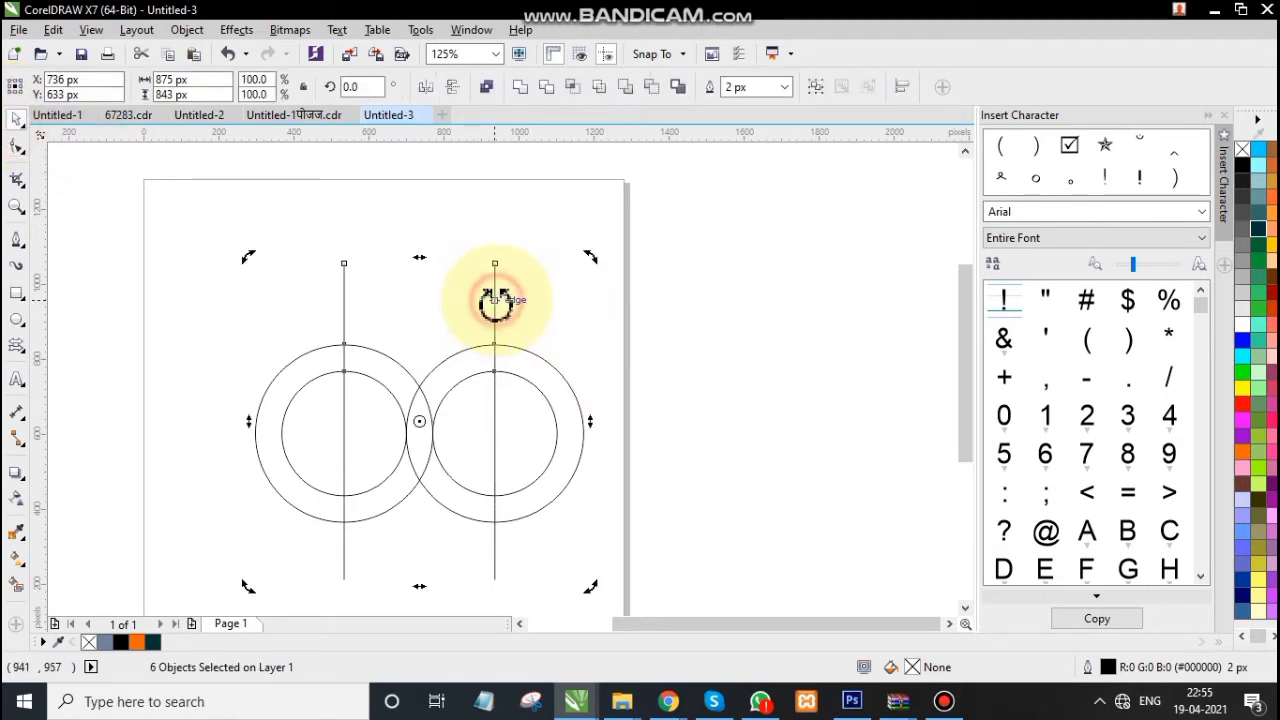
left_click_drag(591, 262, 663, 414)
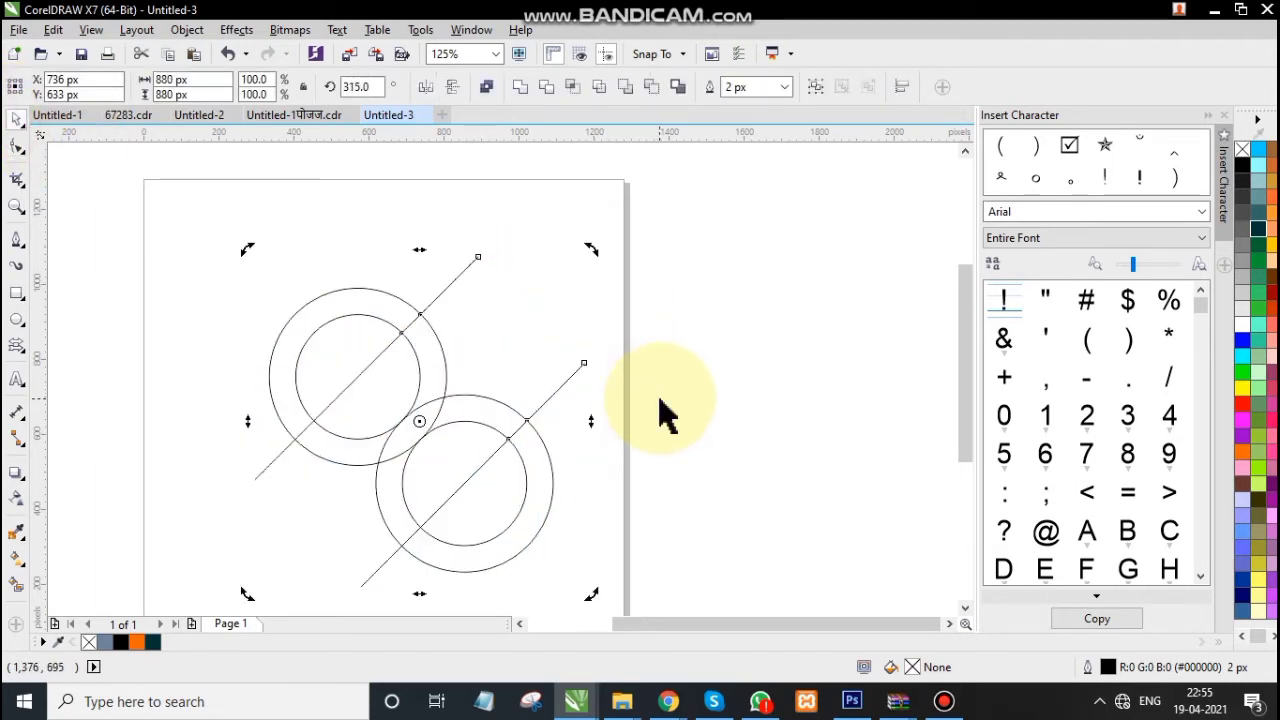
key("ctrl+z")
left_click(700, 375)
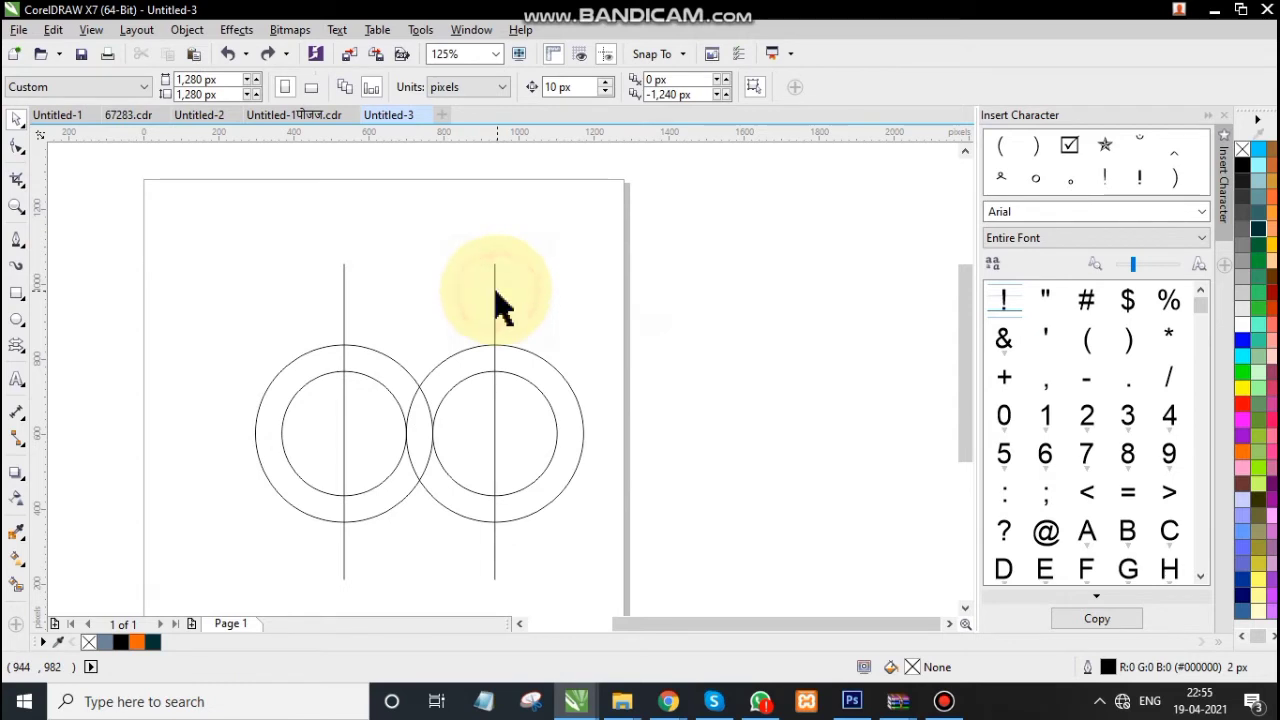
- Create a copy of the right vertical line rotated 90 degrees about its centre to form a horizontal line
left_click(497, 300)
left_click(493, 290)
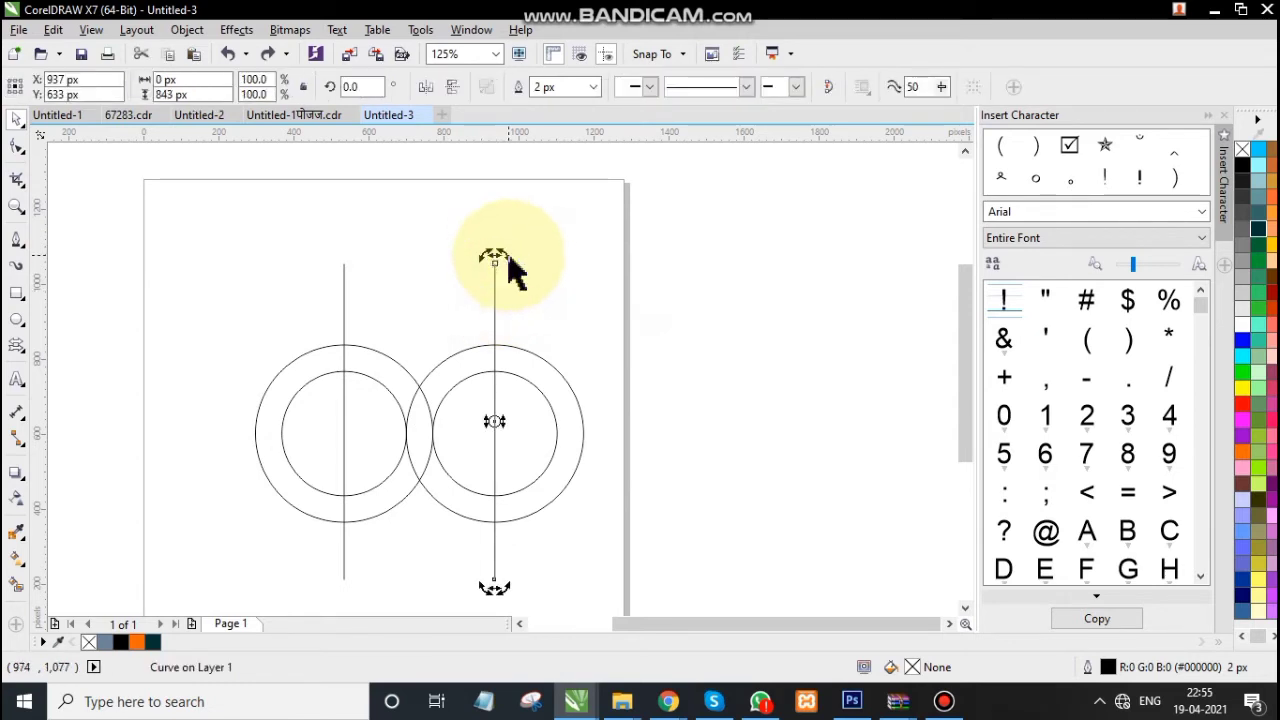
left_click_drag(500, 258, 645, 424)
left_click(471, 478)
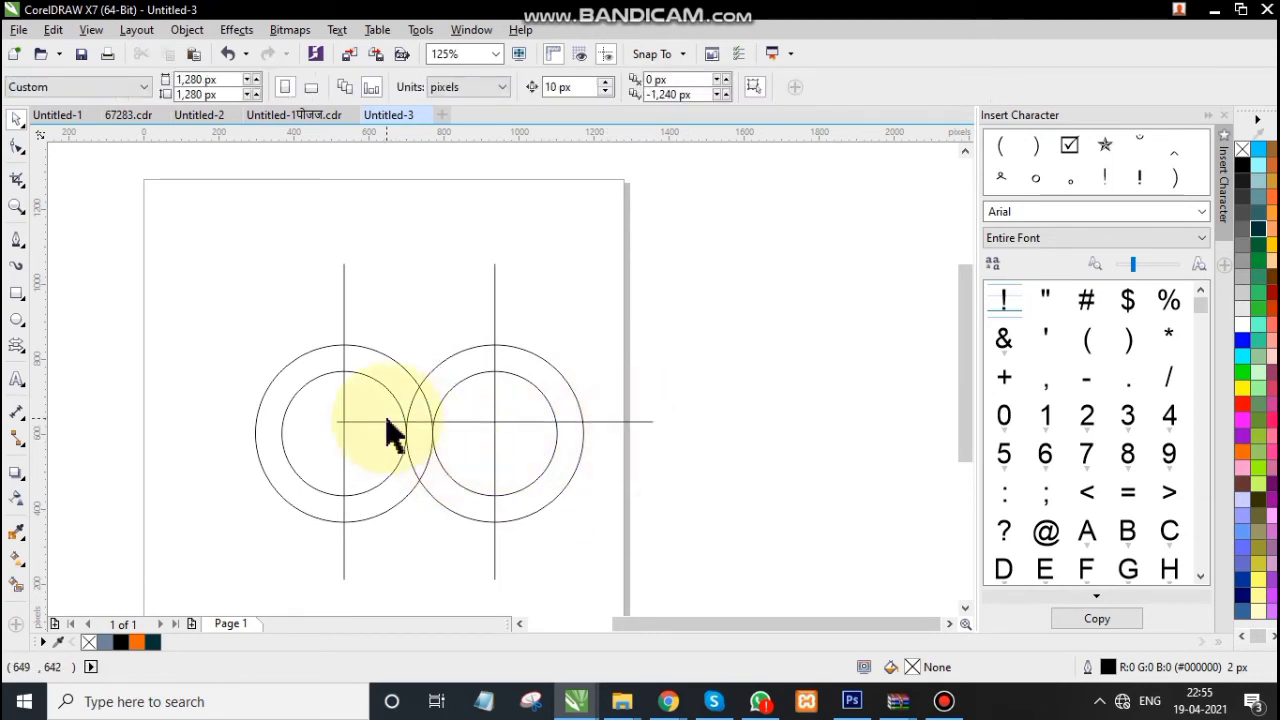
- Lengthen the horizontal line leftward to about 1,297 px so it passes through both pairs of circles
left_click(330, 422)
key("F10")
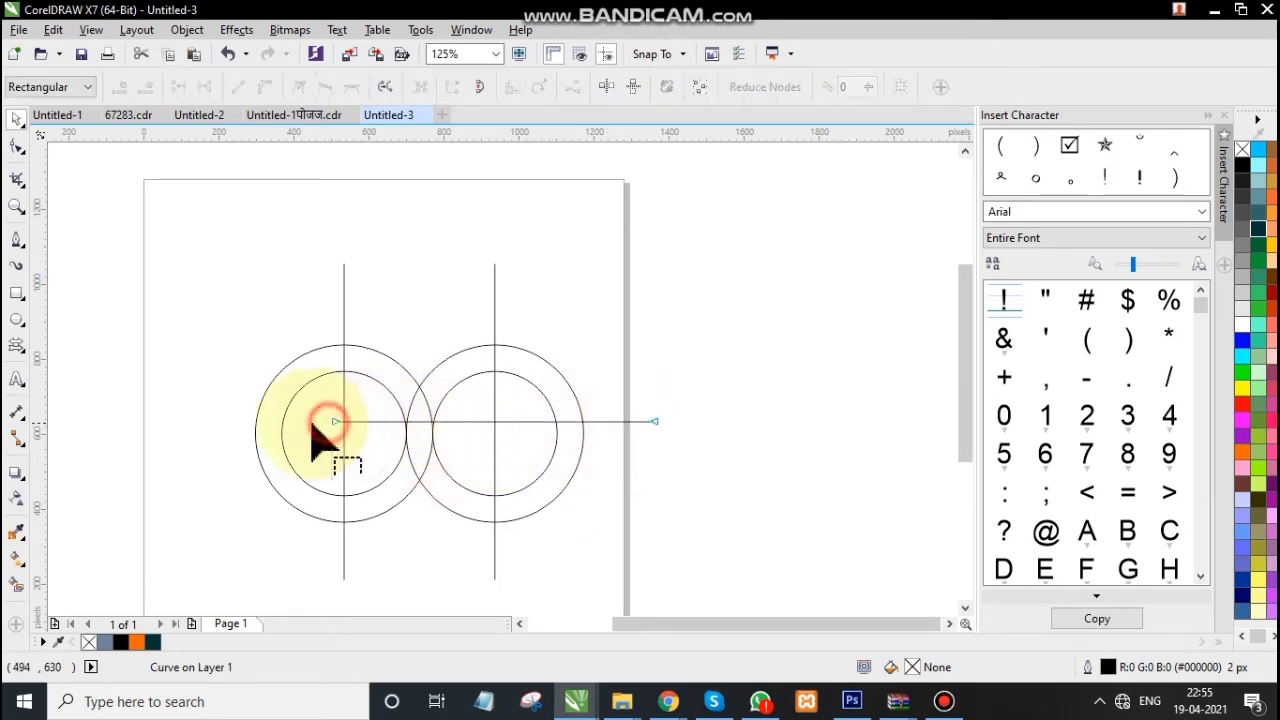
left_click(16, 120)
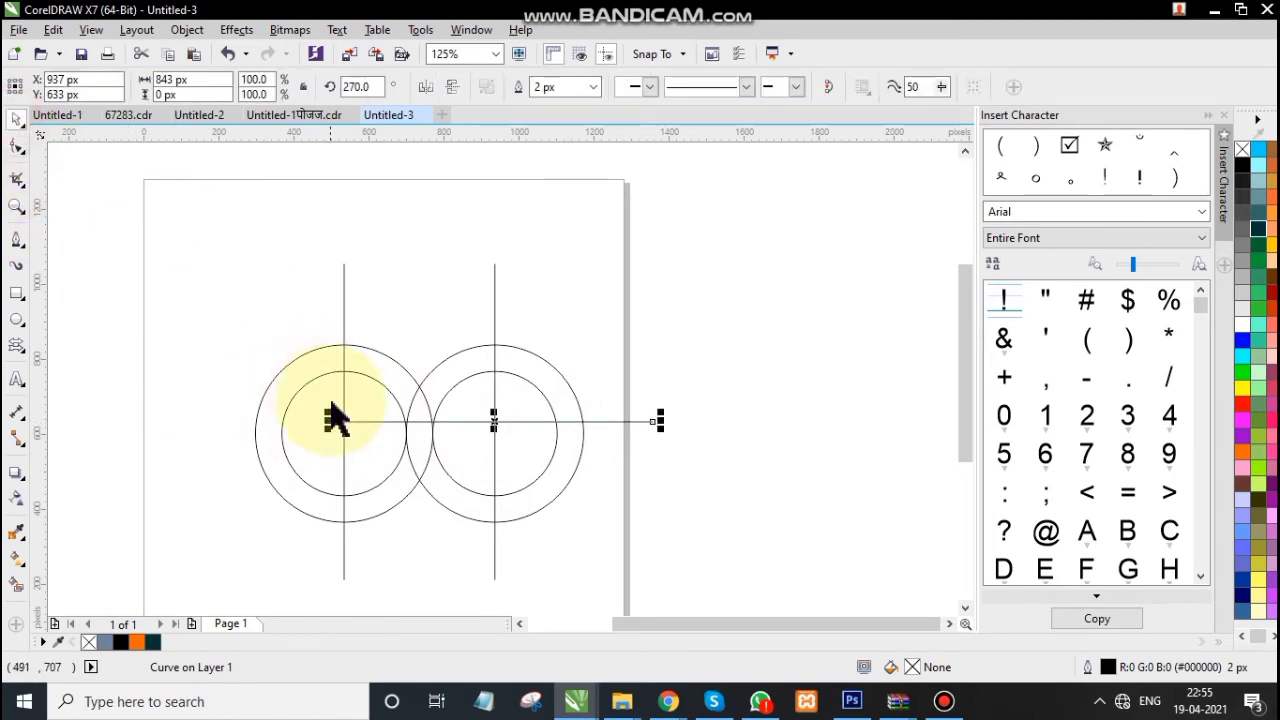
left_click_drag(334, 421, 157, 421)
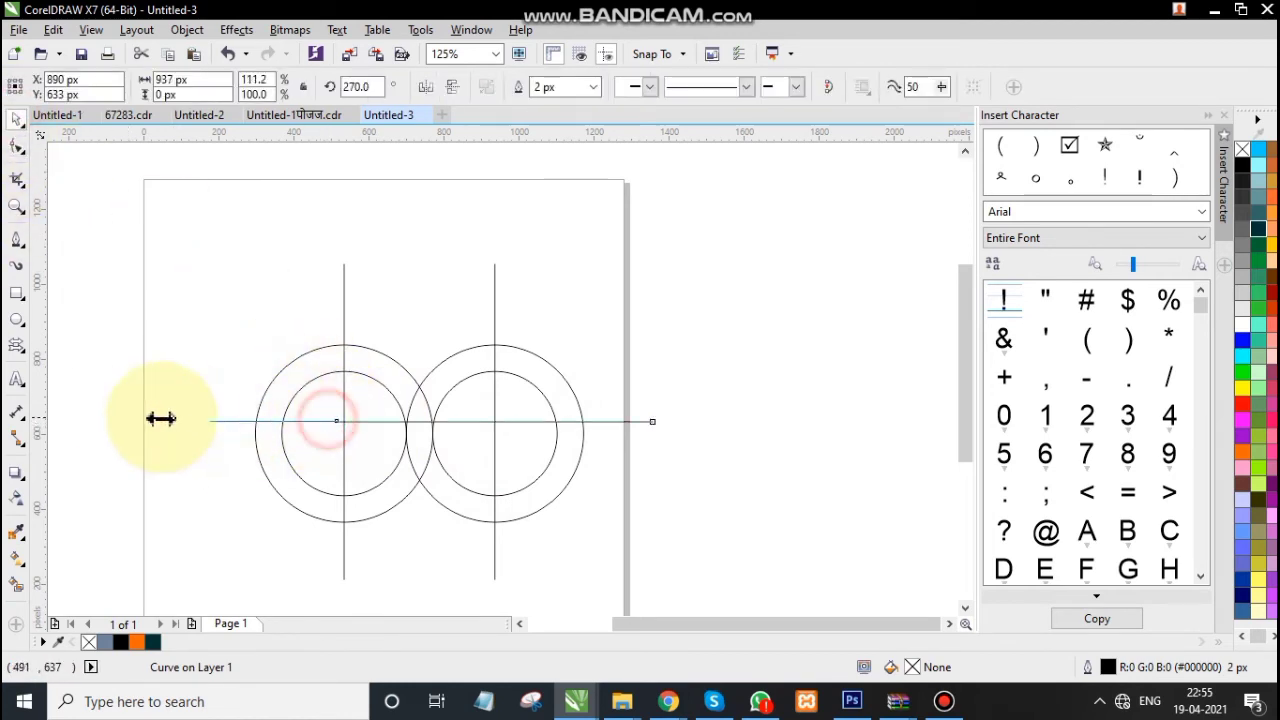
- Align the horizontal line vertically to the centre of the right inner circle
left_click(528, 410, "shift")
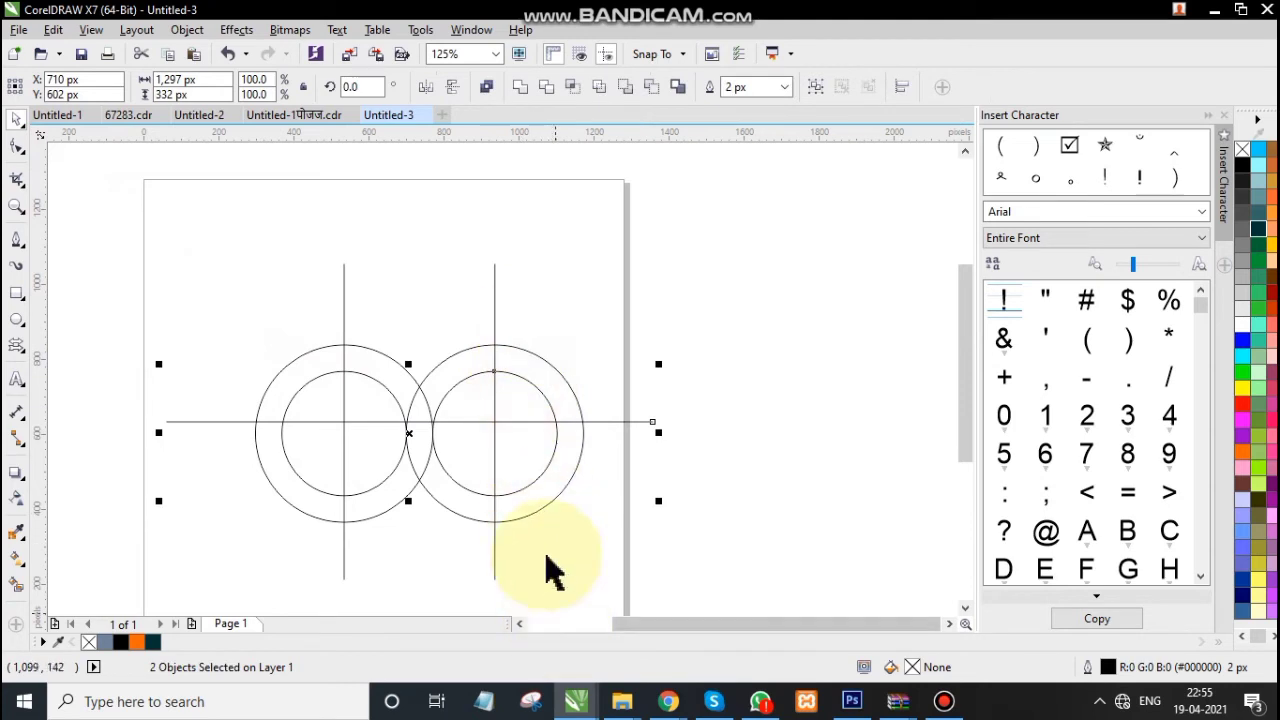
key("e")
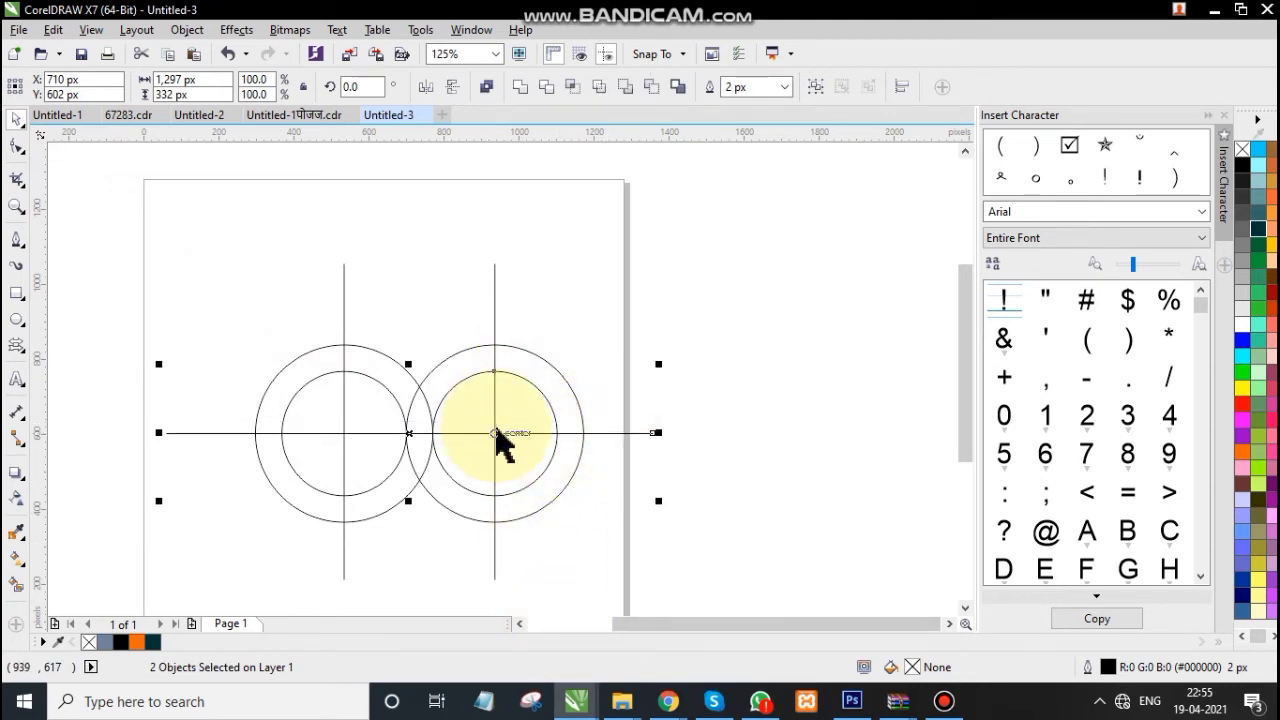
left_click(661, 360)
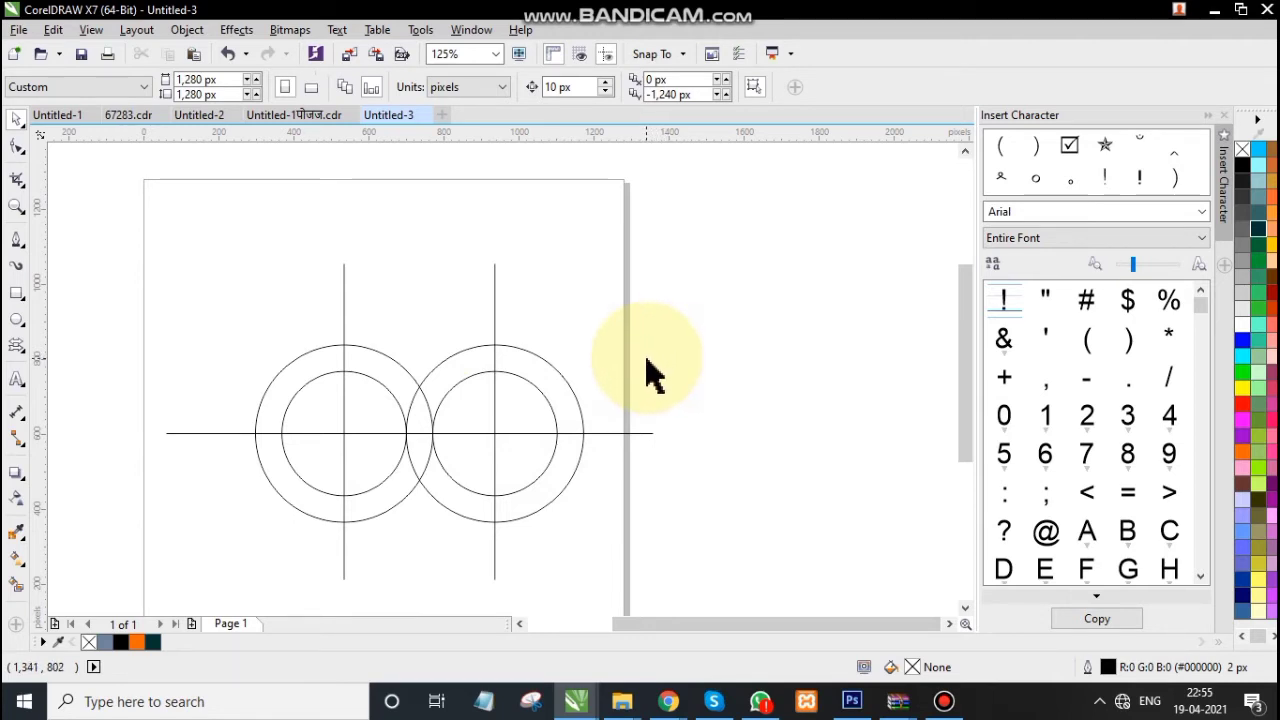
- Draw a rectangle about 71 px wide between the two inner circles, starting at the horizontal line, and stretch it downward to about 417 px tall
left_click(17, 294)
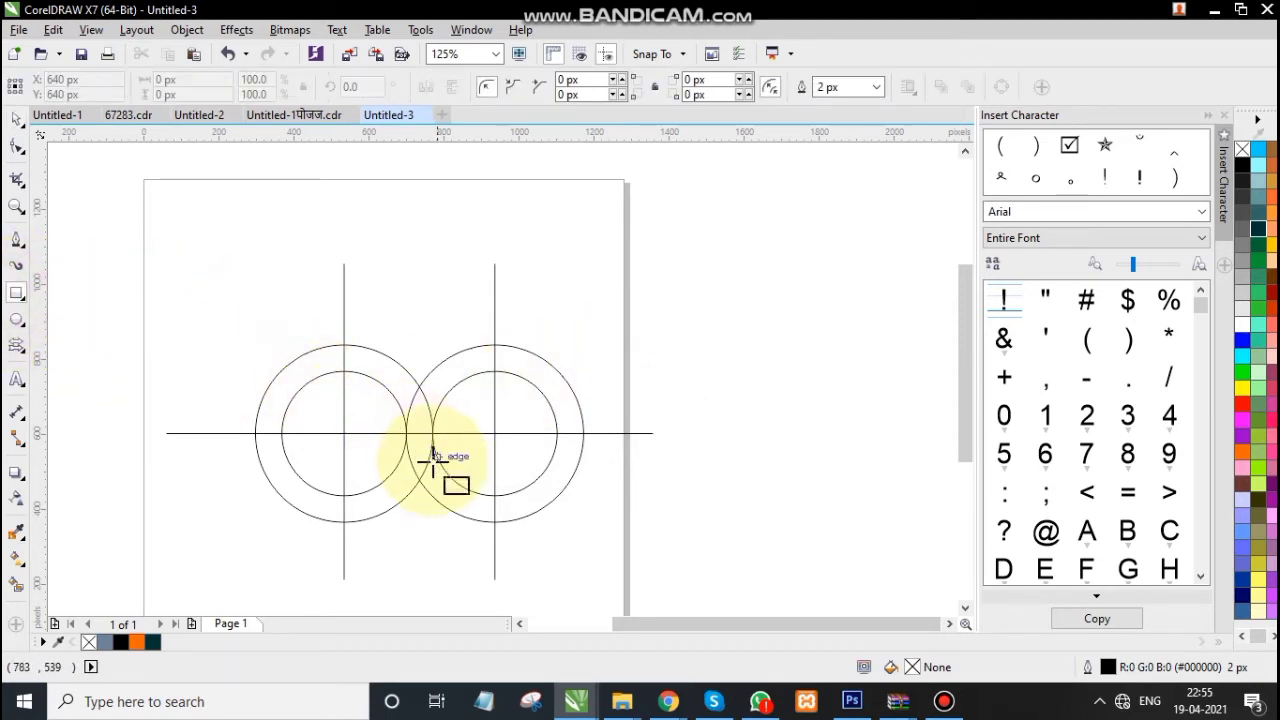
scroll(386, 445, "up", 5)
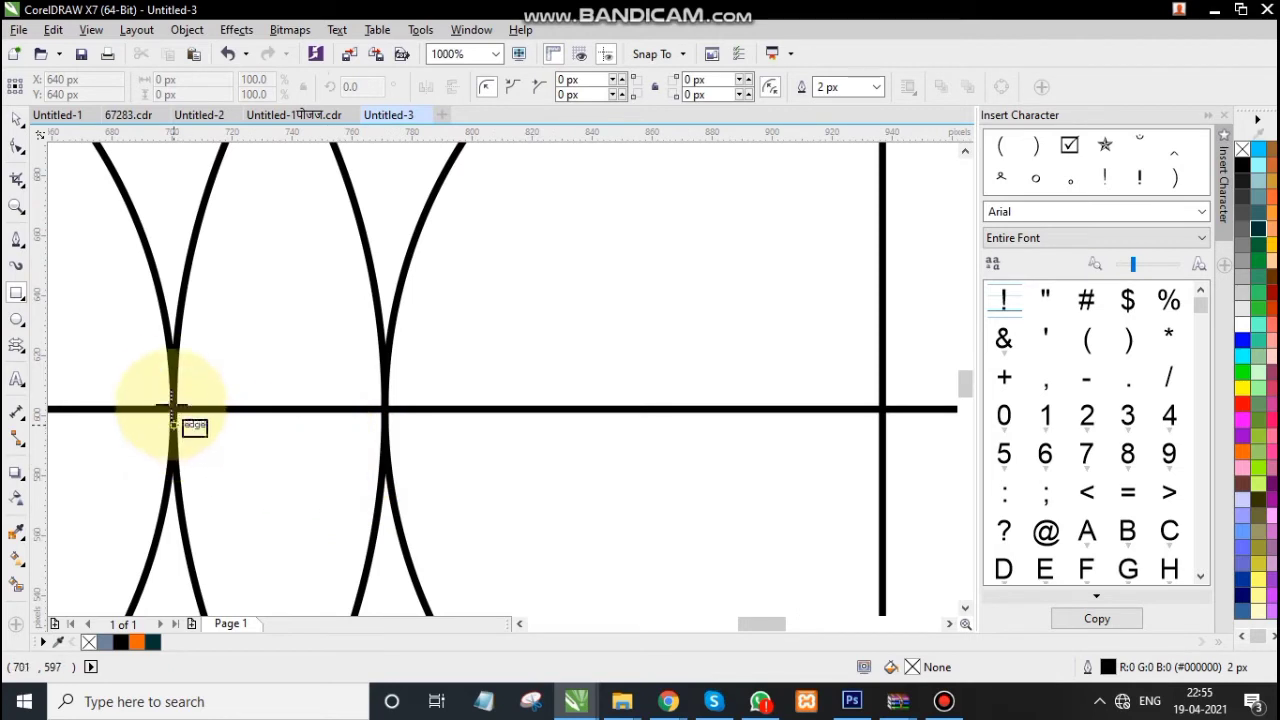
left_click_drag(175, 409, 386, 492)
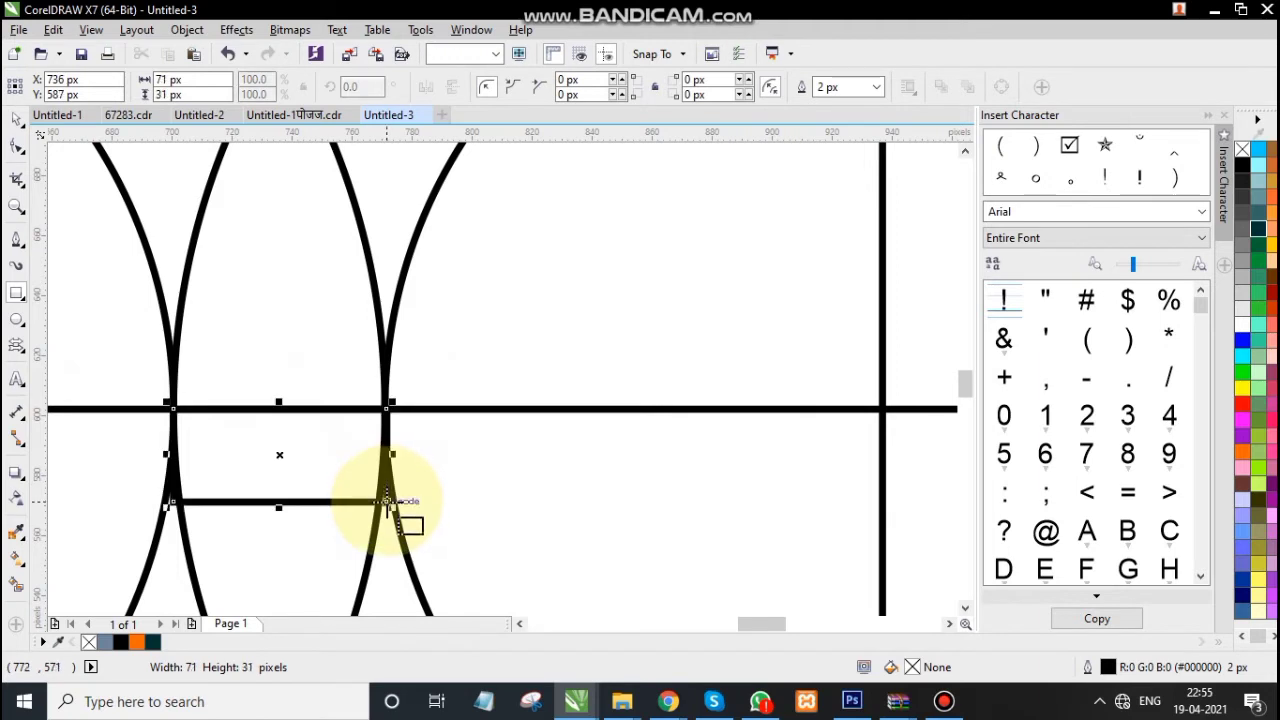
scroll(386, 492, "down", 4)
left_click(24, 124)
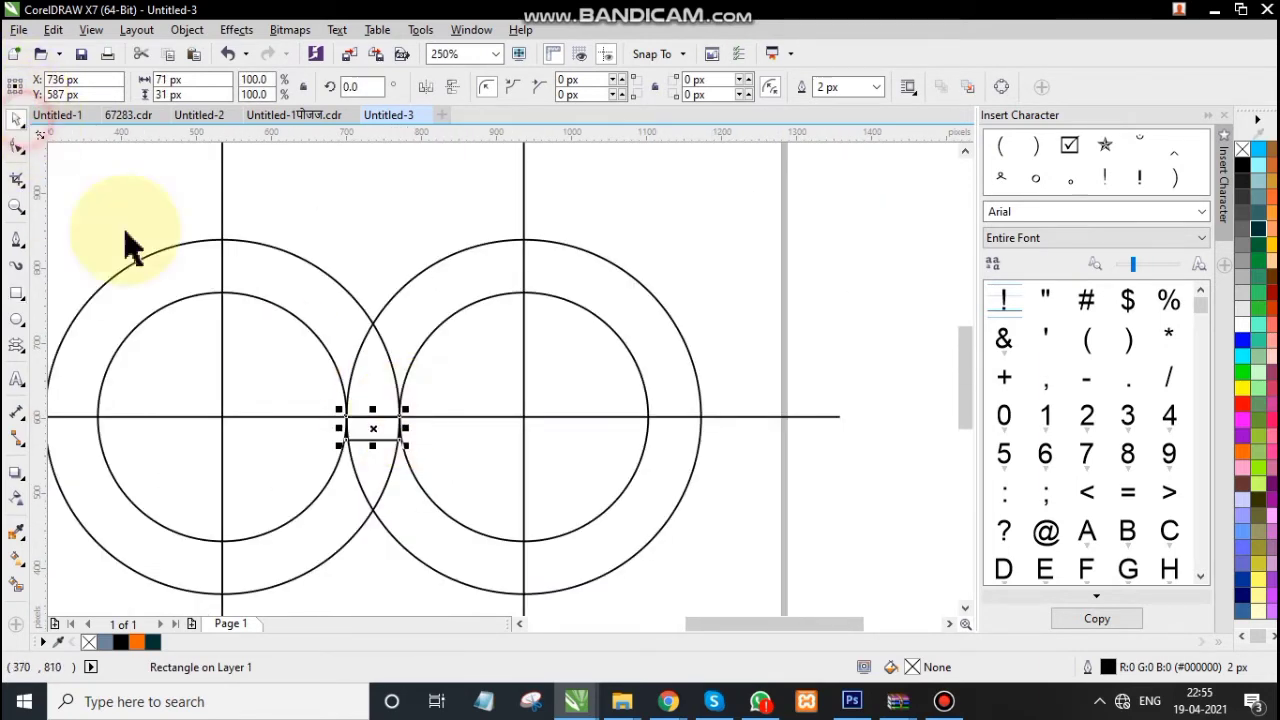
left_click_drag(372, 450, 387, 592)
scroll(429, 529, "down", 1)
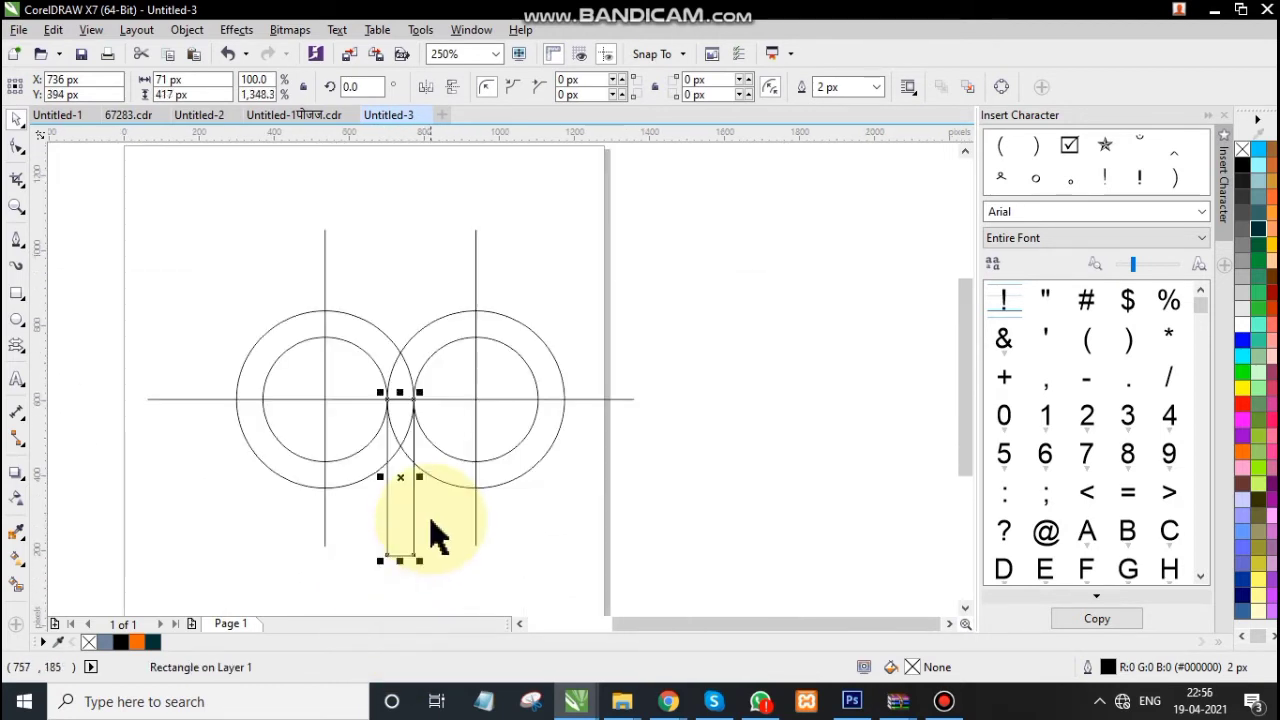
- Round the rectangle's two lower corners to 36 px with the Shape tool to give it a semicircular end
scroll(400, 566, "up", 1)
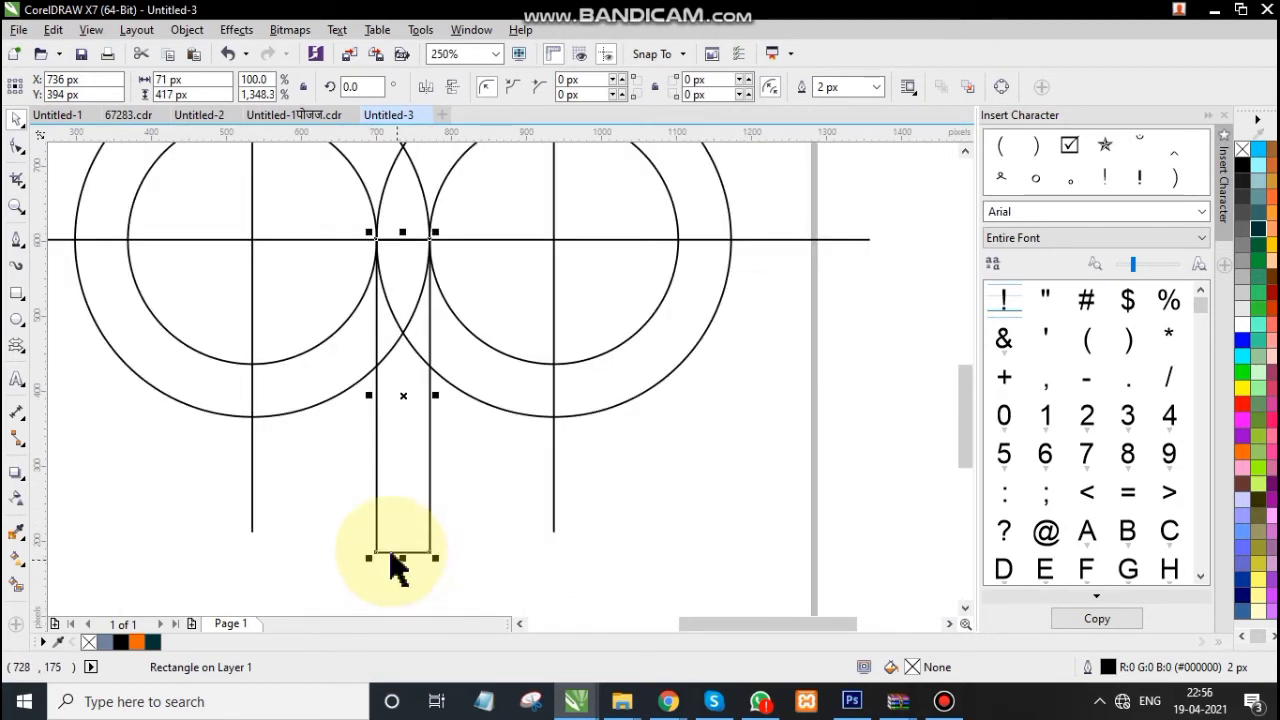
left_click(15, 147)
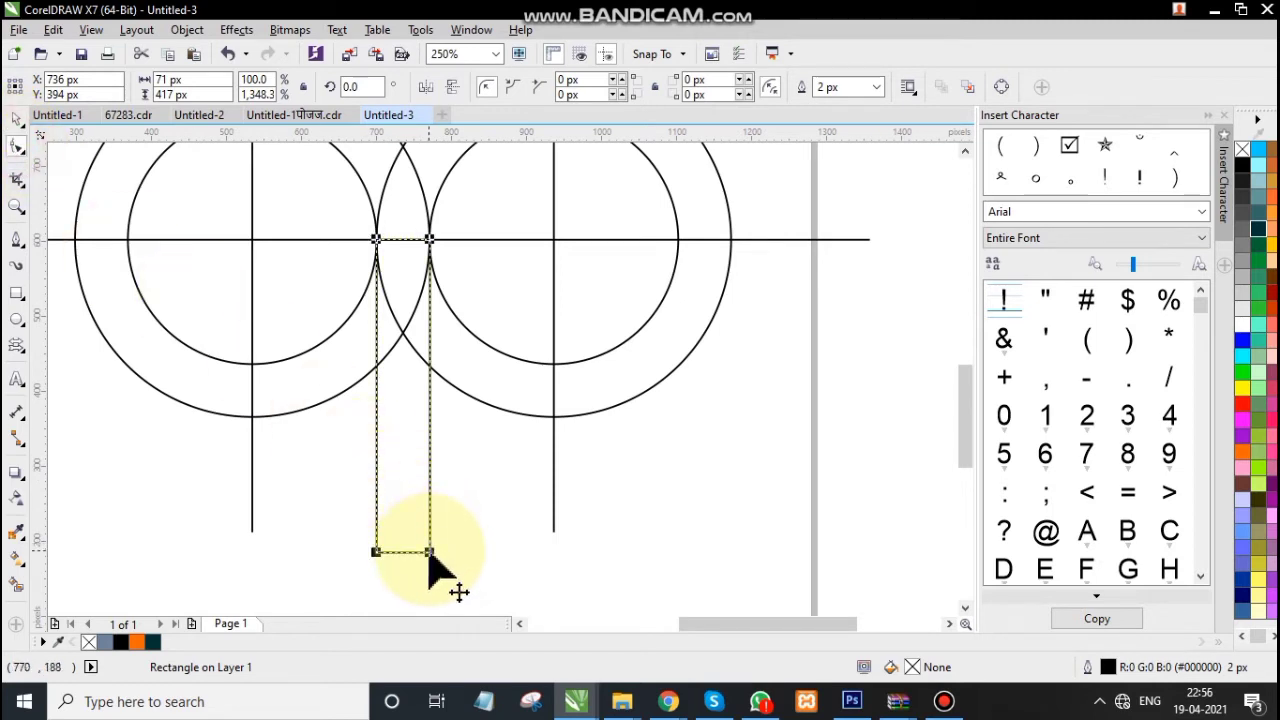
left_click_drag(428, 551, 379, 508)
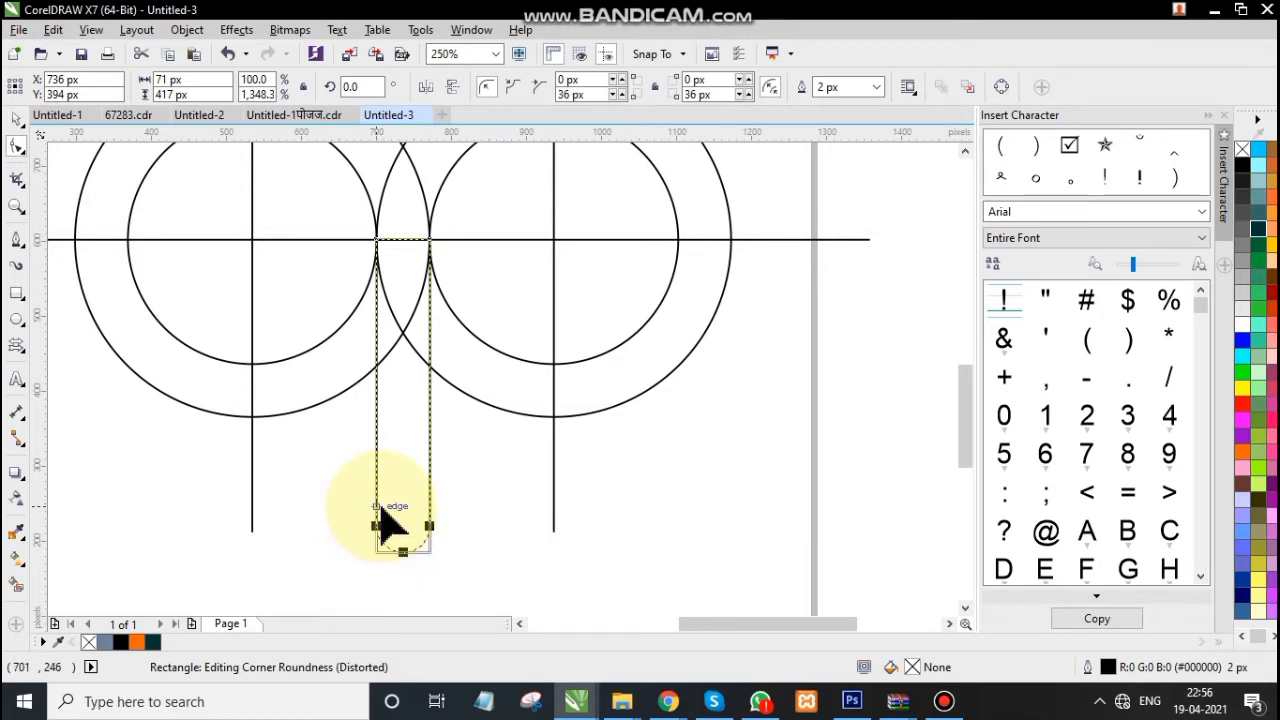
left_click(18, 118)
left_click(631, 509)
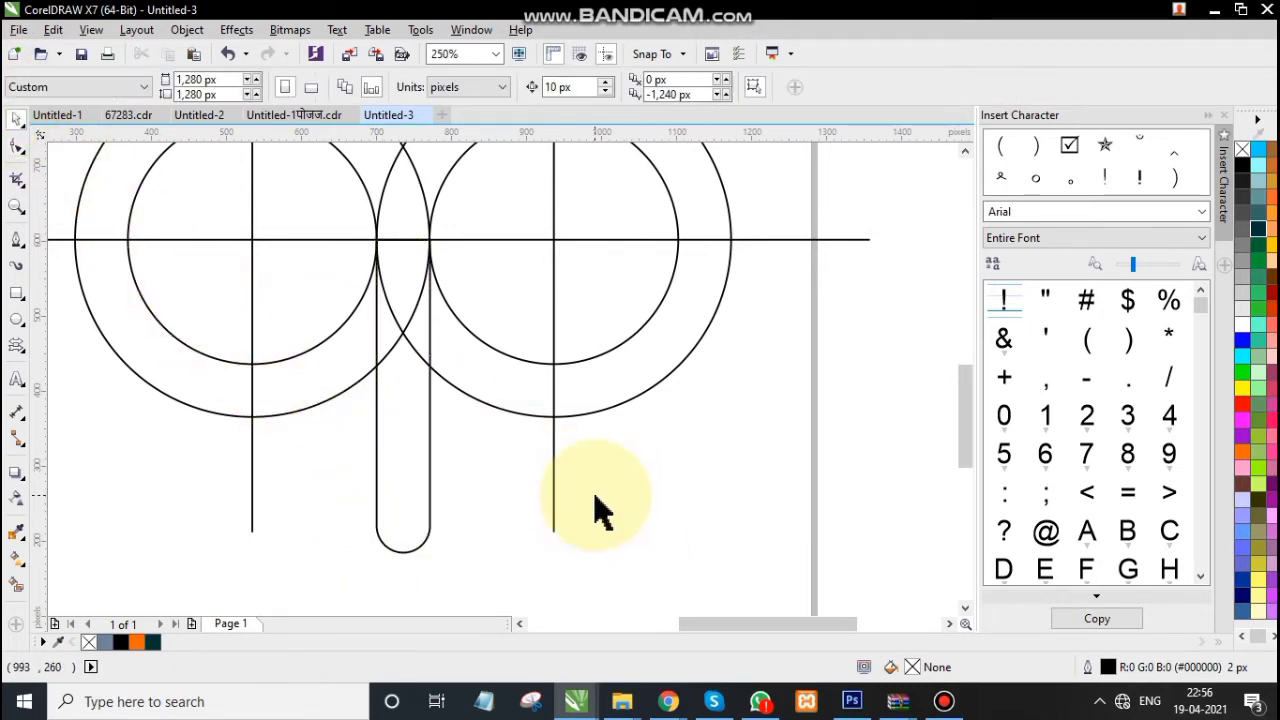
- Smart Fill the left ring's upper-left, lower-left and lower-right segments with blue-grey and no outline
scroll(466, 337, "down", 2)
scroll(465, 338, "up", 2)
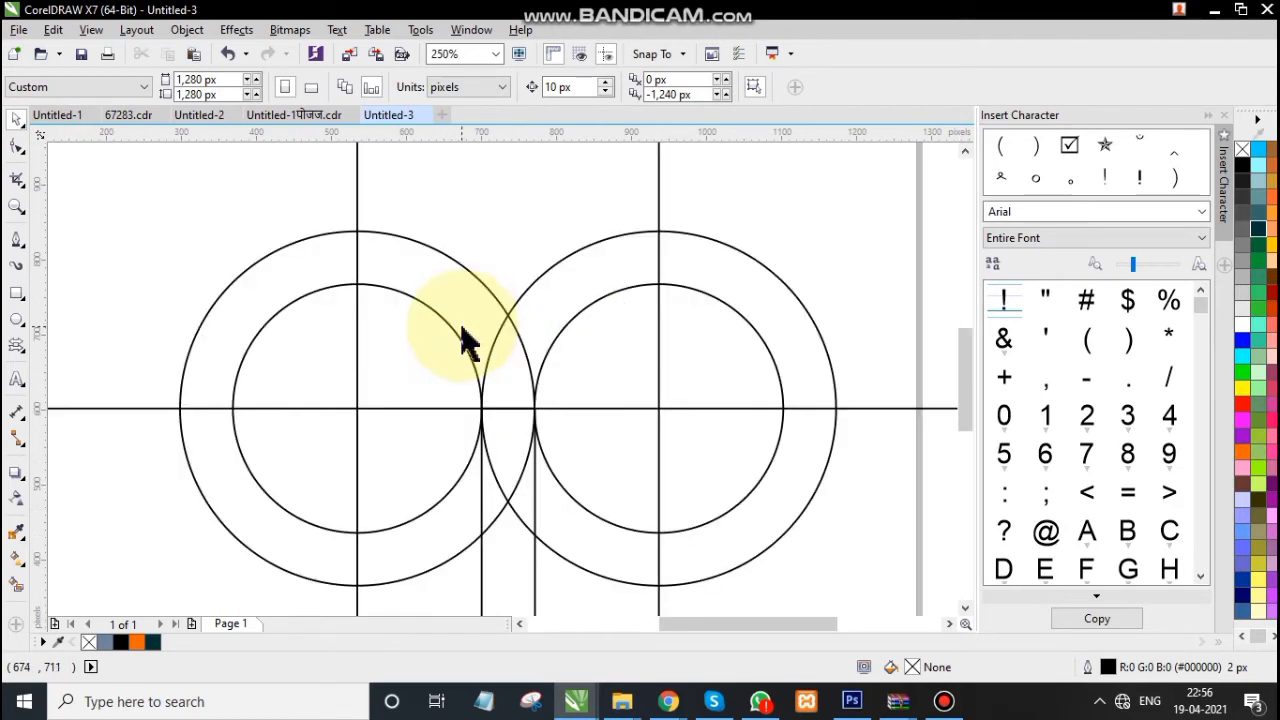
scroll(466, 337, "down", 2)
left_click(17, 581)
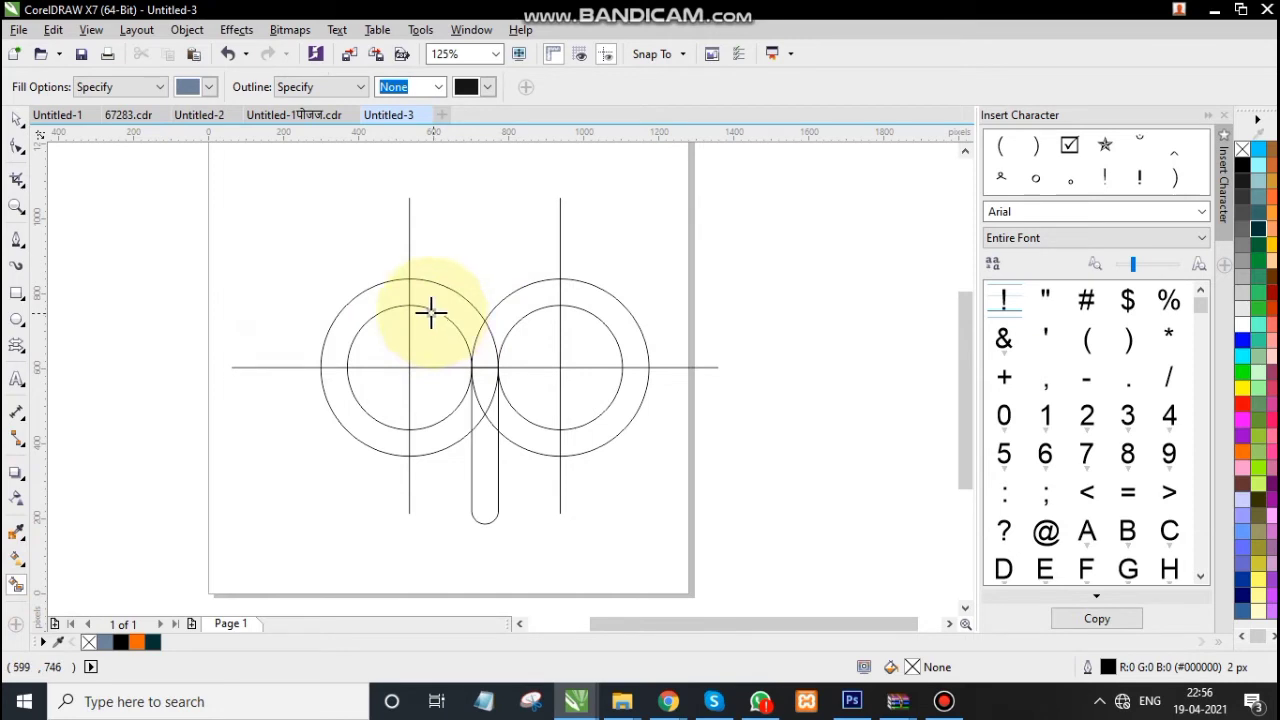
scroll(422, 300, "up", 2)
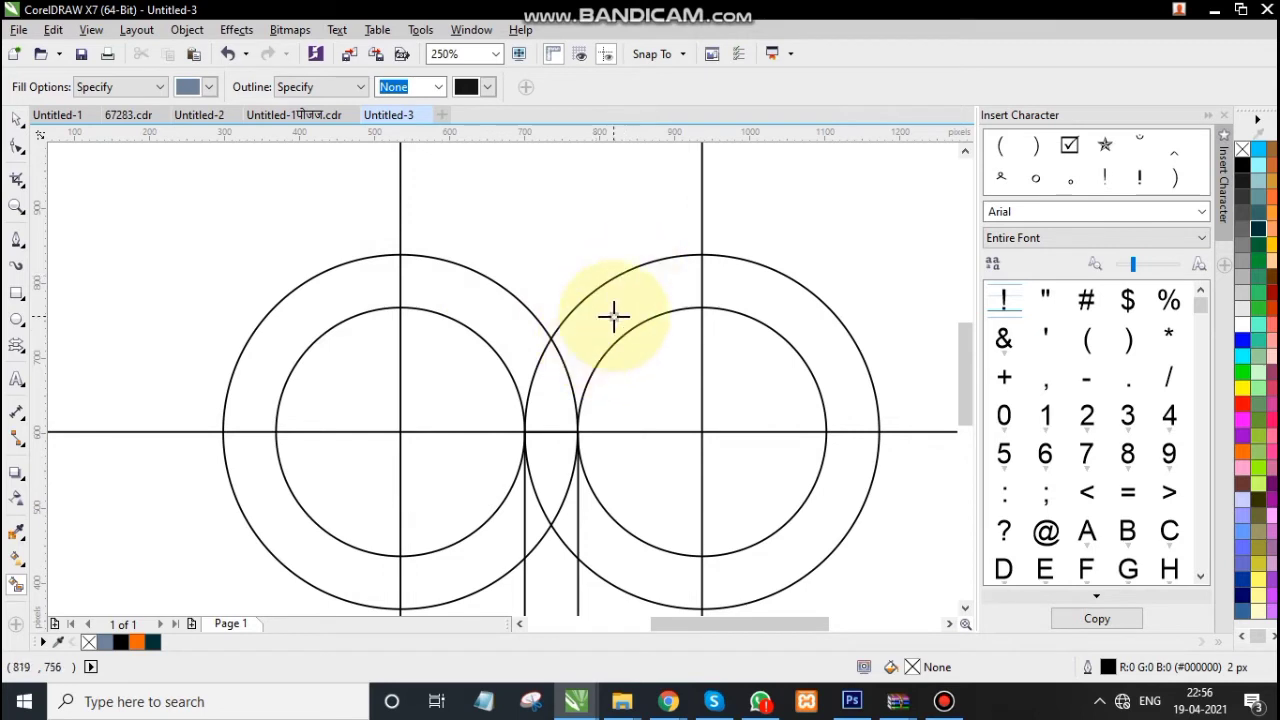
left_click(350, 281)
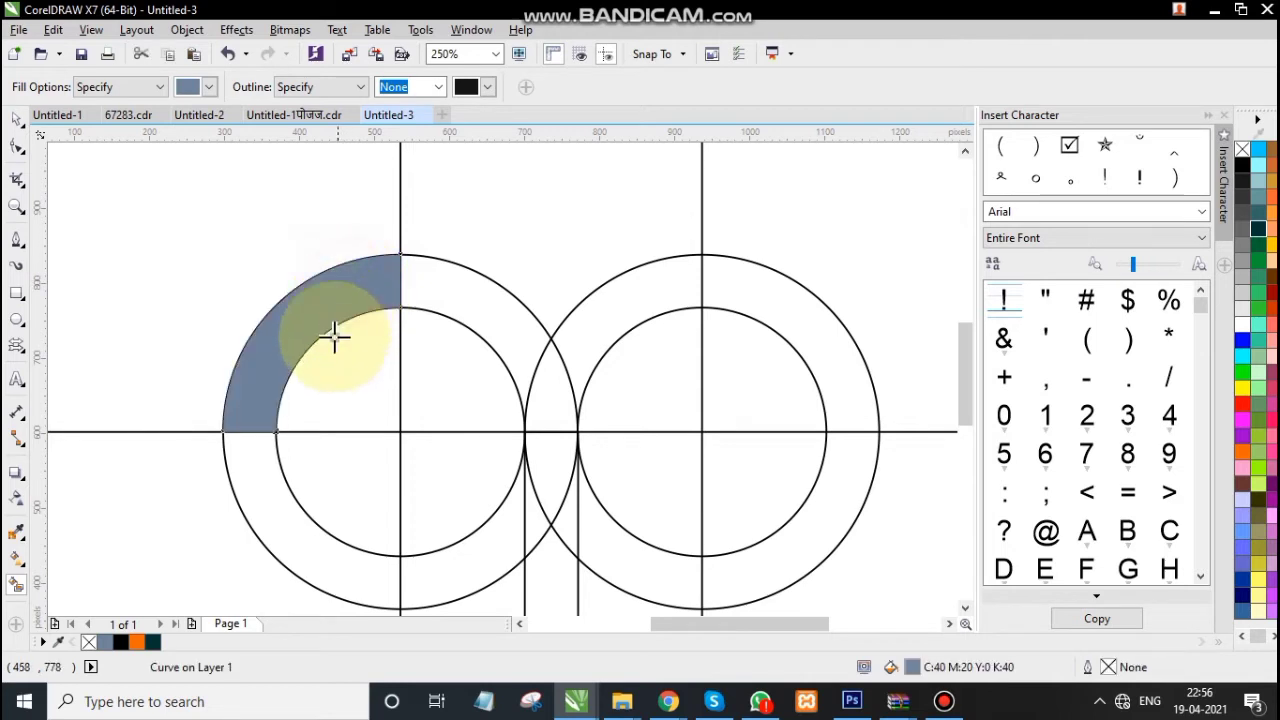
left_click(288, 514)
left_click(443, 571)
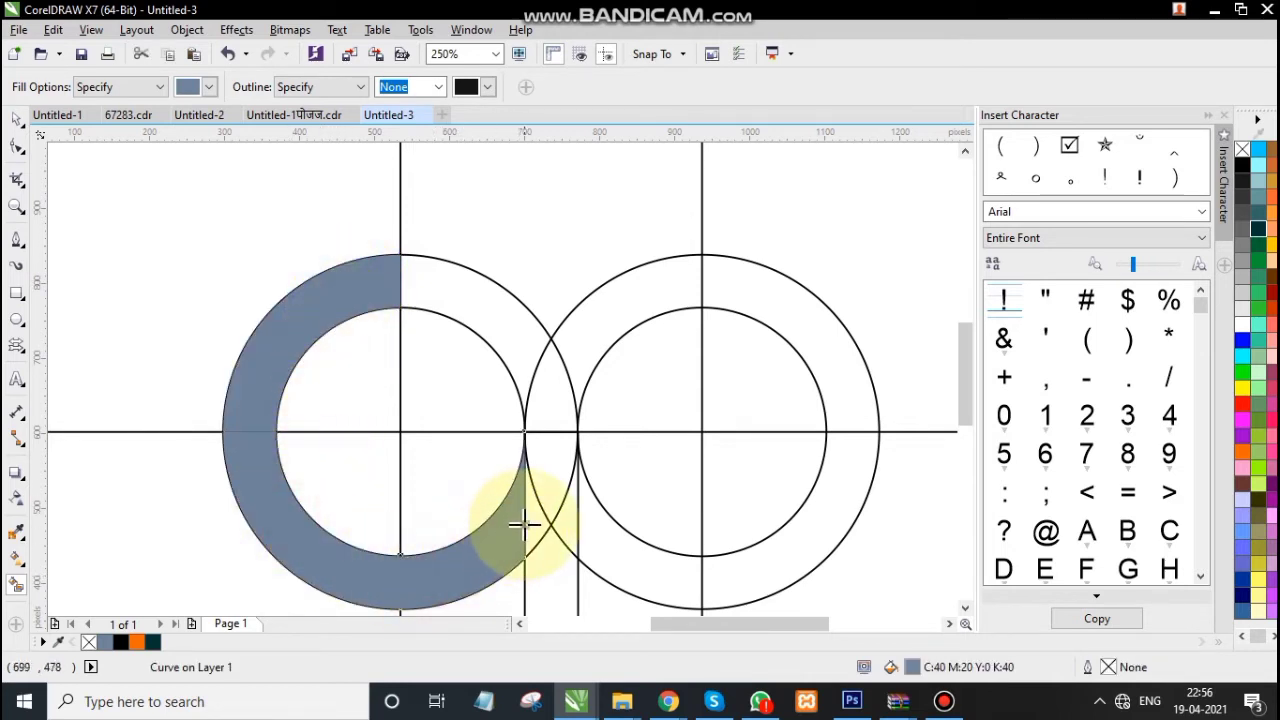
- Smart Fill the overlap of the two rings and the right ring's upper and lower-right segments with the same blue-grey
left_click(557, 457)
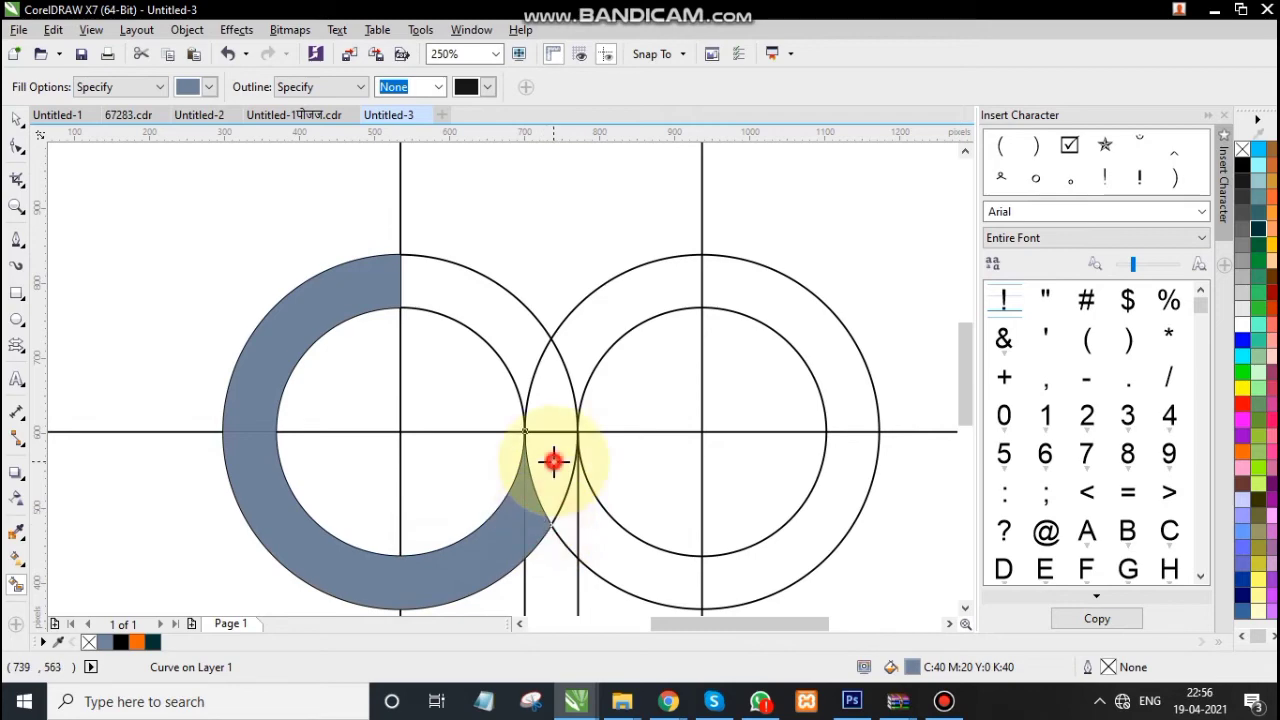
scroll(551, 417, "up", 2)
left_click(557, 414)
scroll(551, 428, "down", 1)
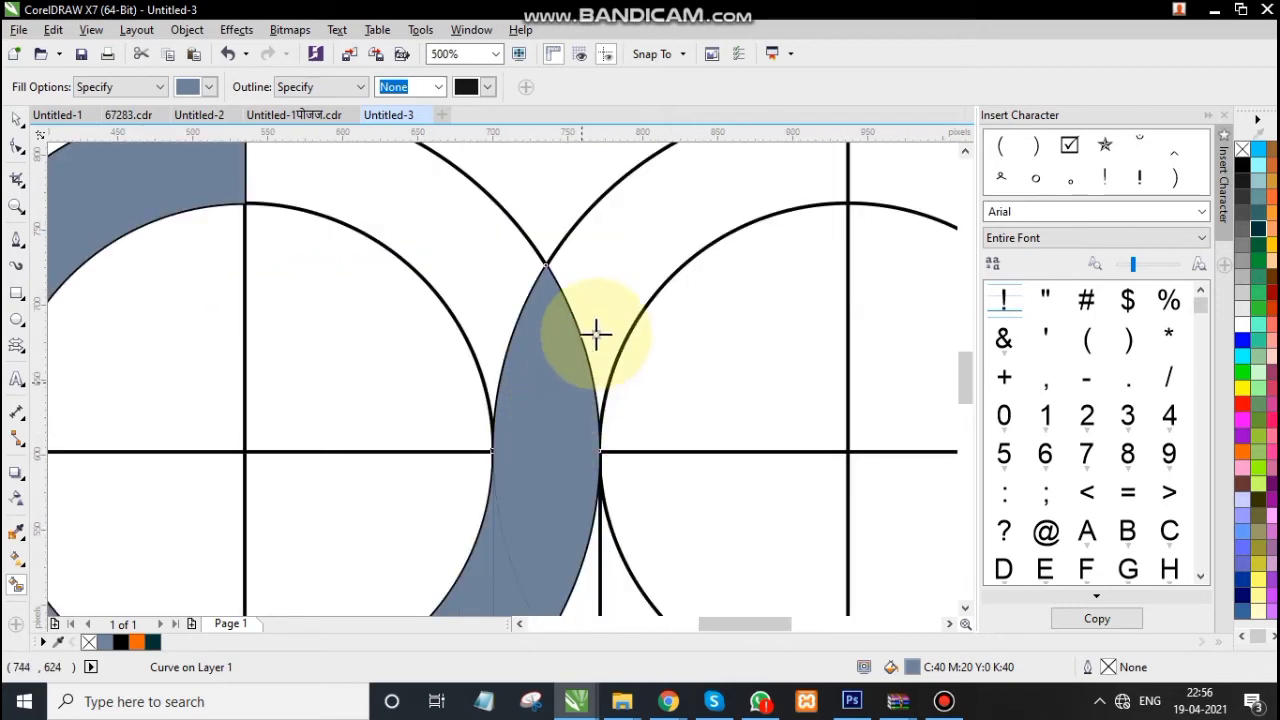
left_click(615, 287)
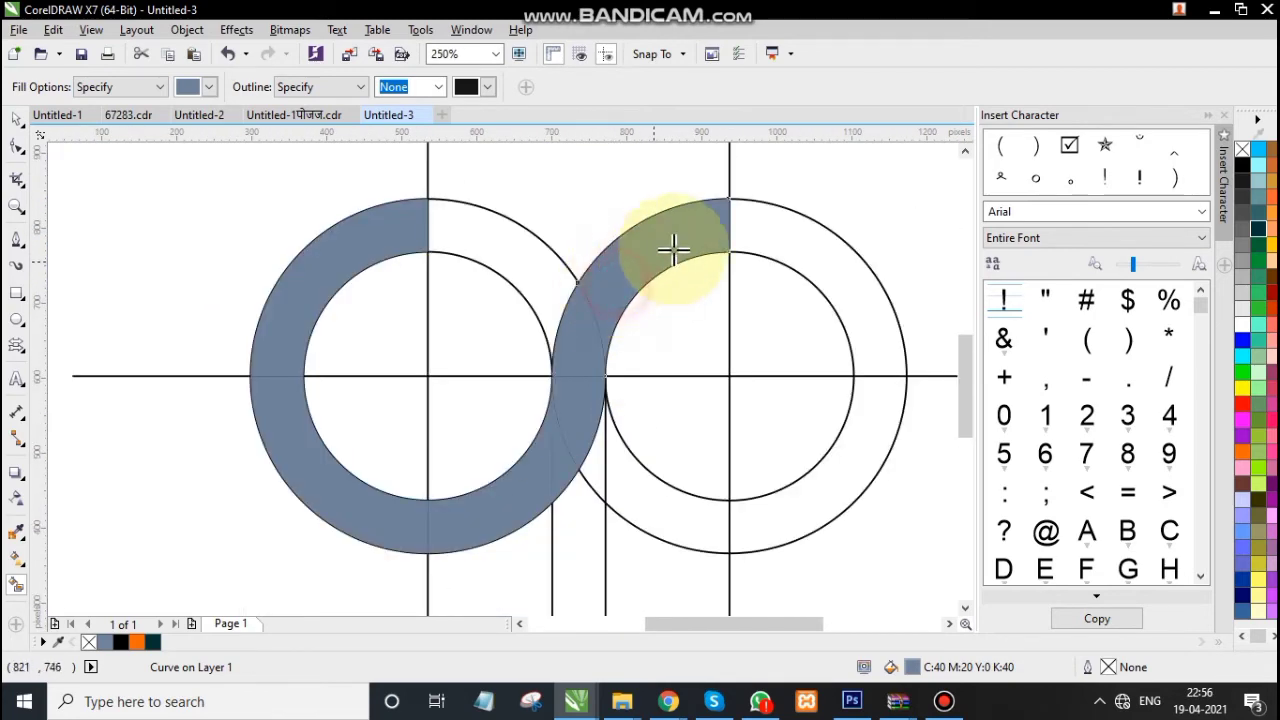
left_click(795, 250)
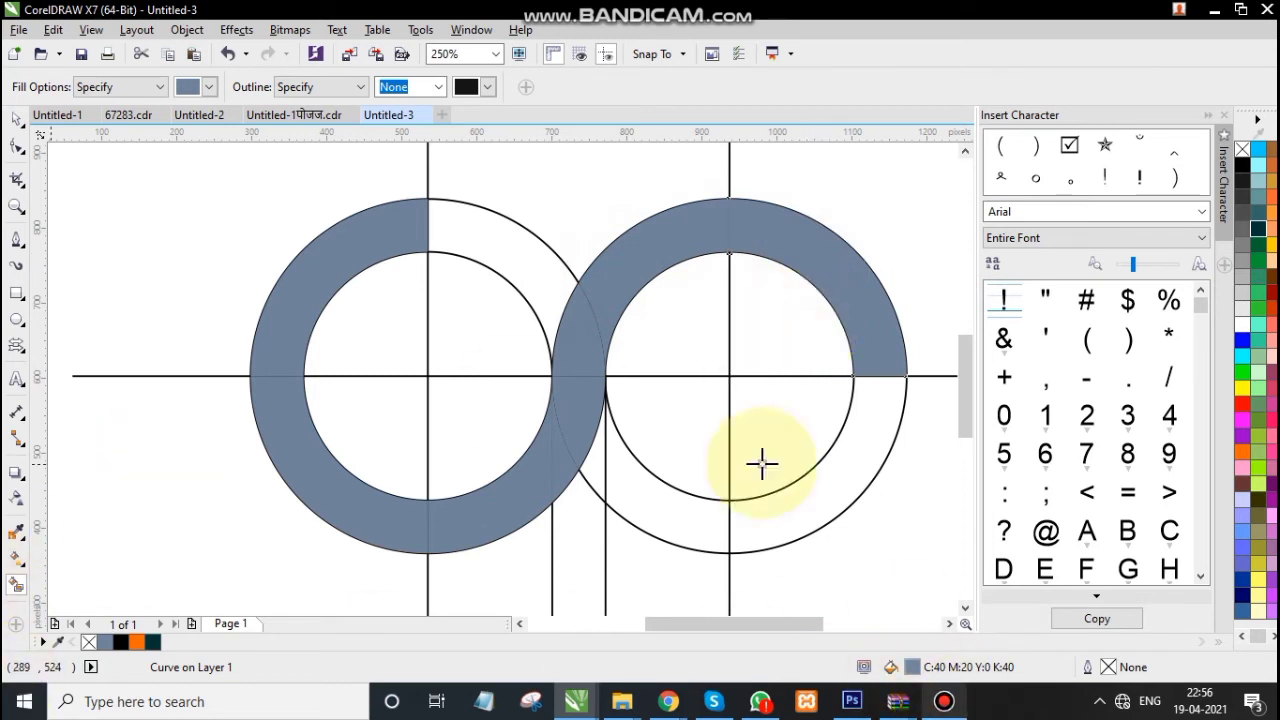
left_click(809, 510)
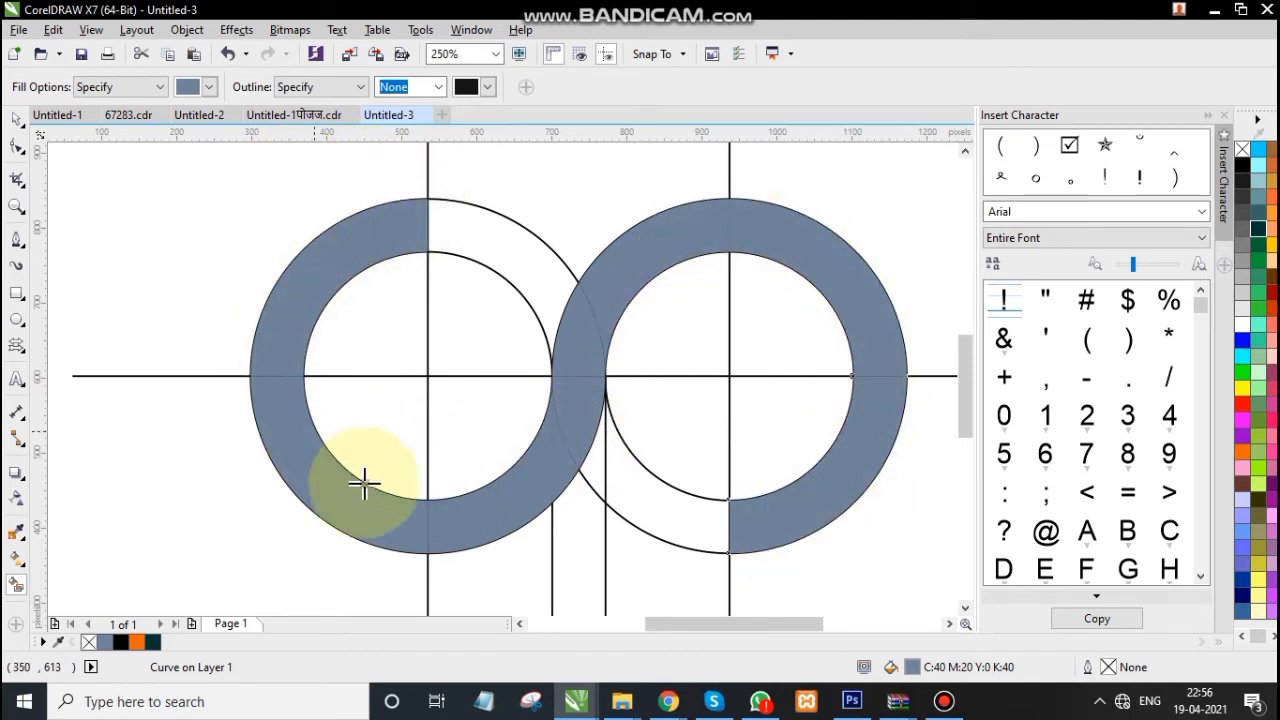
- Smart Fill the right ring's lower-left segment and the round-ended stem below the circles with the same blue-grey
scroll(685, 340, "down", 2)
scroll(668, 390, "up", 2)
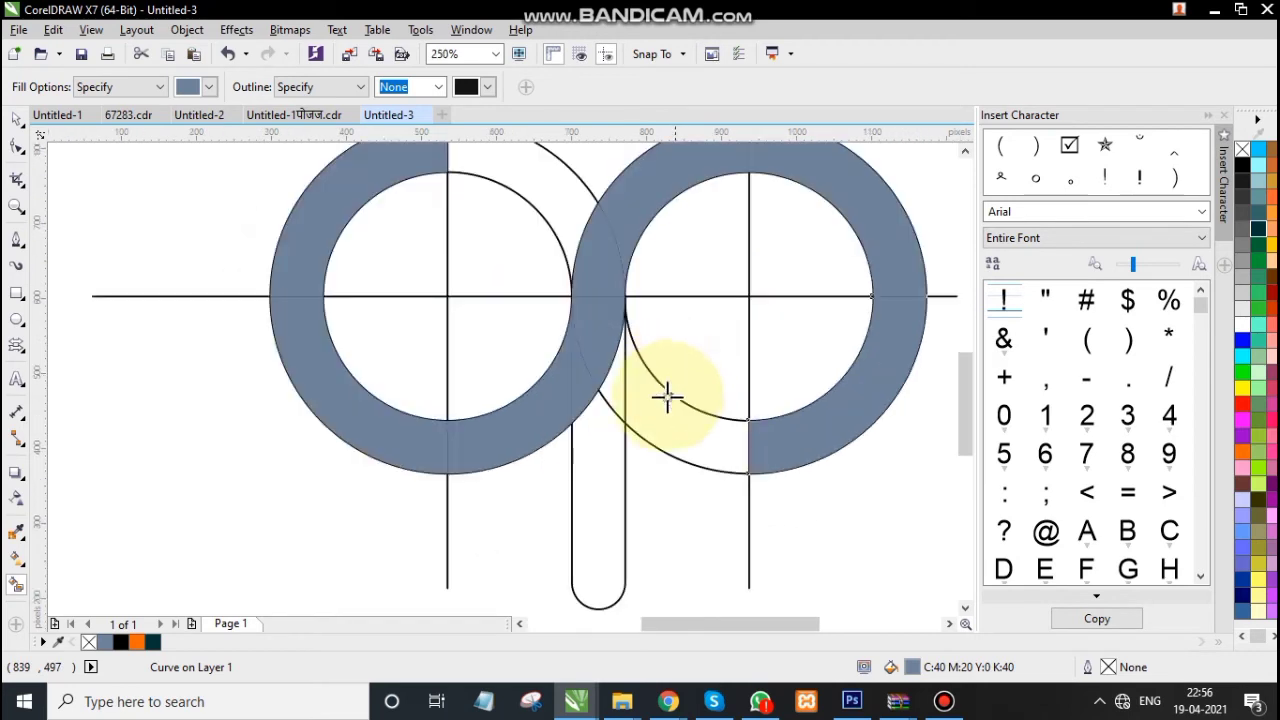
left_click(662, 443)
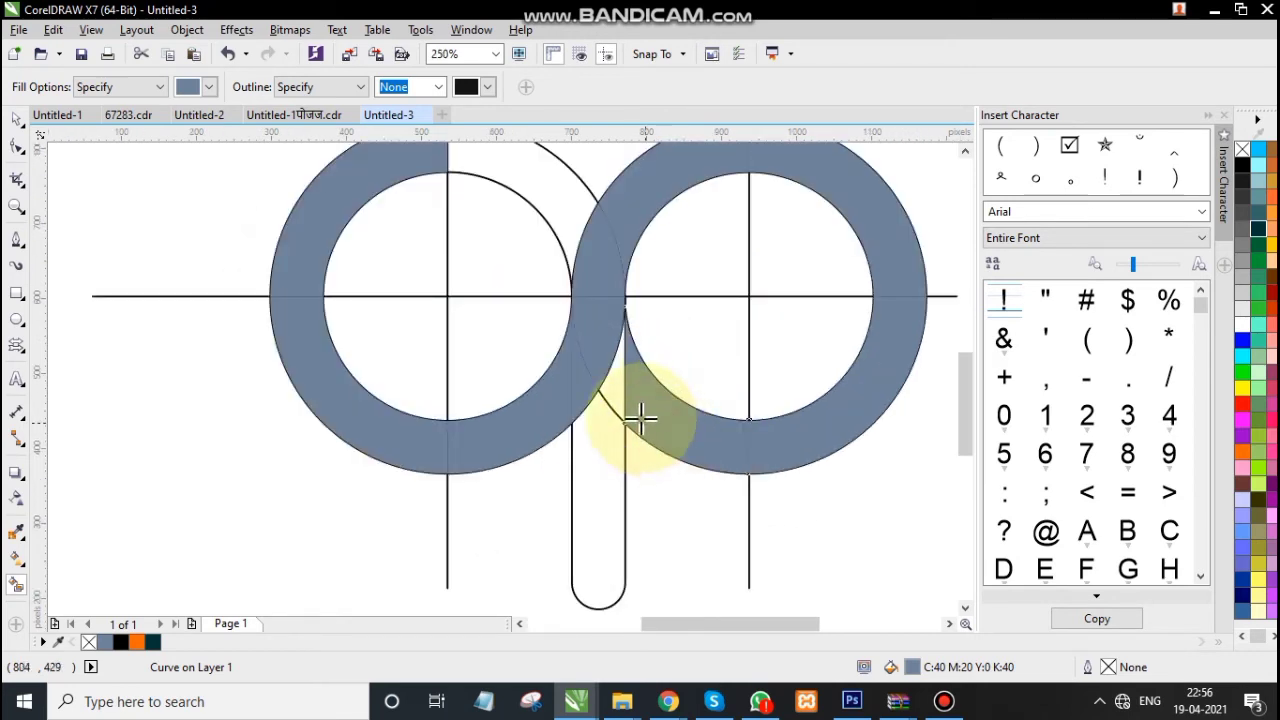
left_click(608, 471)
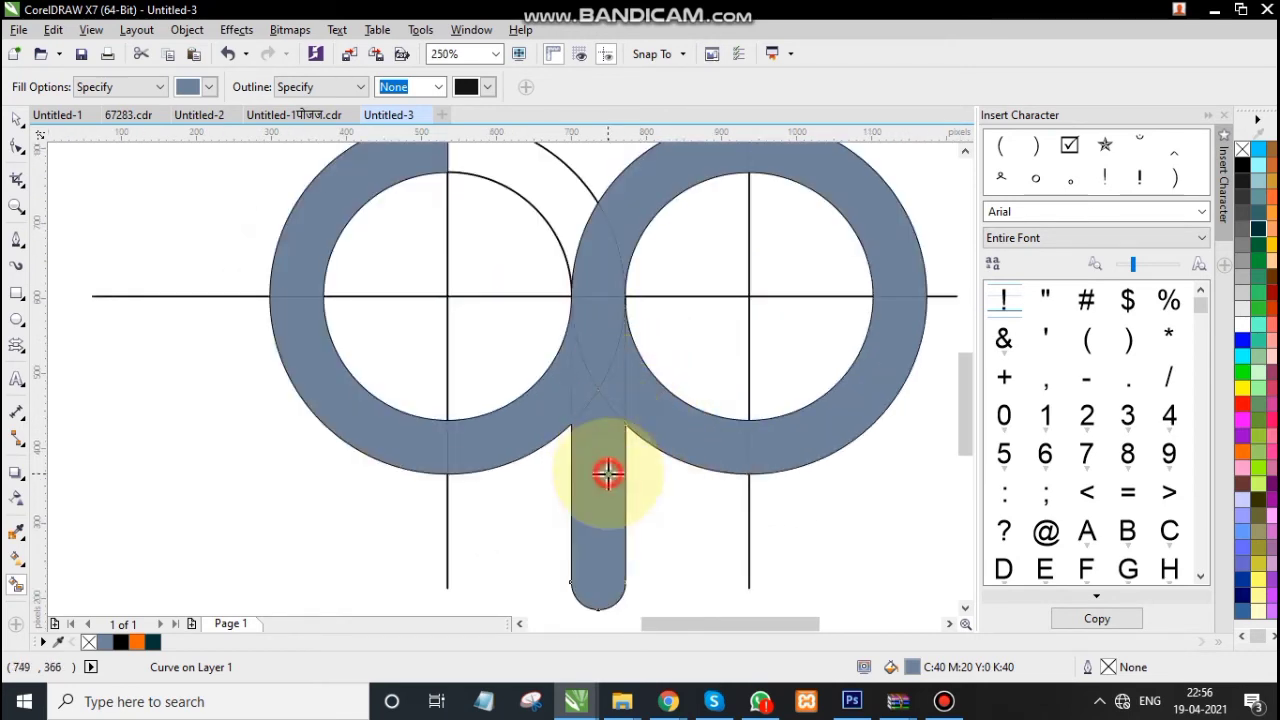
scroll(607, 485, "down", 2)
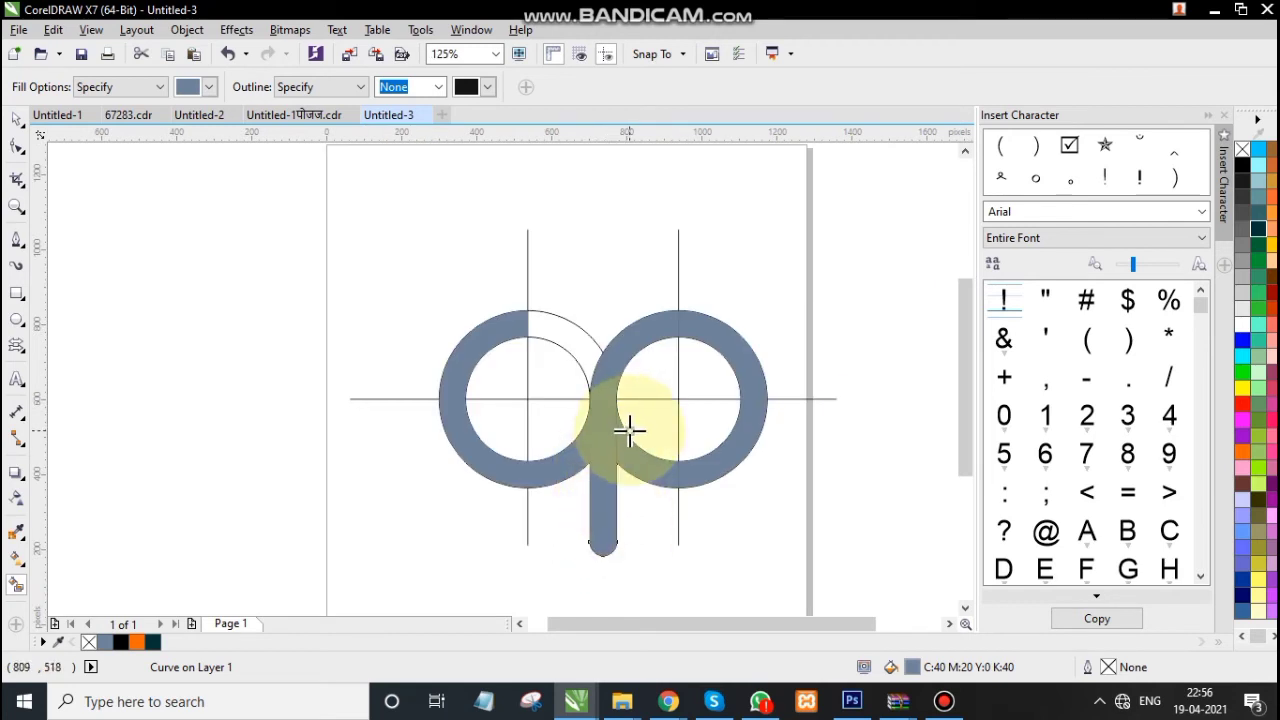
left_click(20, 118)
left_click(292, 384)
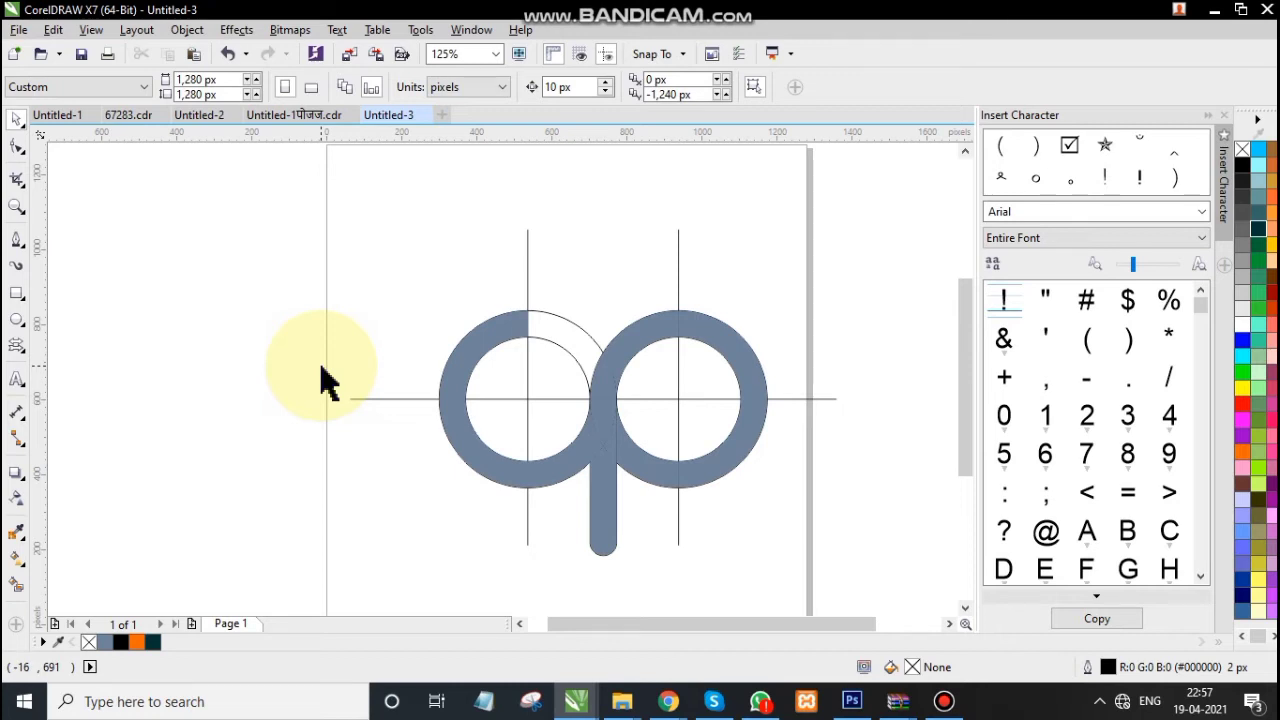
- Weld the left ring's filled segments, the ring overlap pieces and the right ring's upper and lower-right segments into one S-shaped curve
scroll(437, 366, "up", 2)
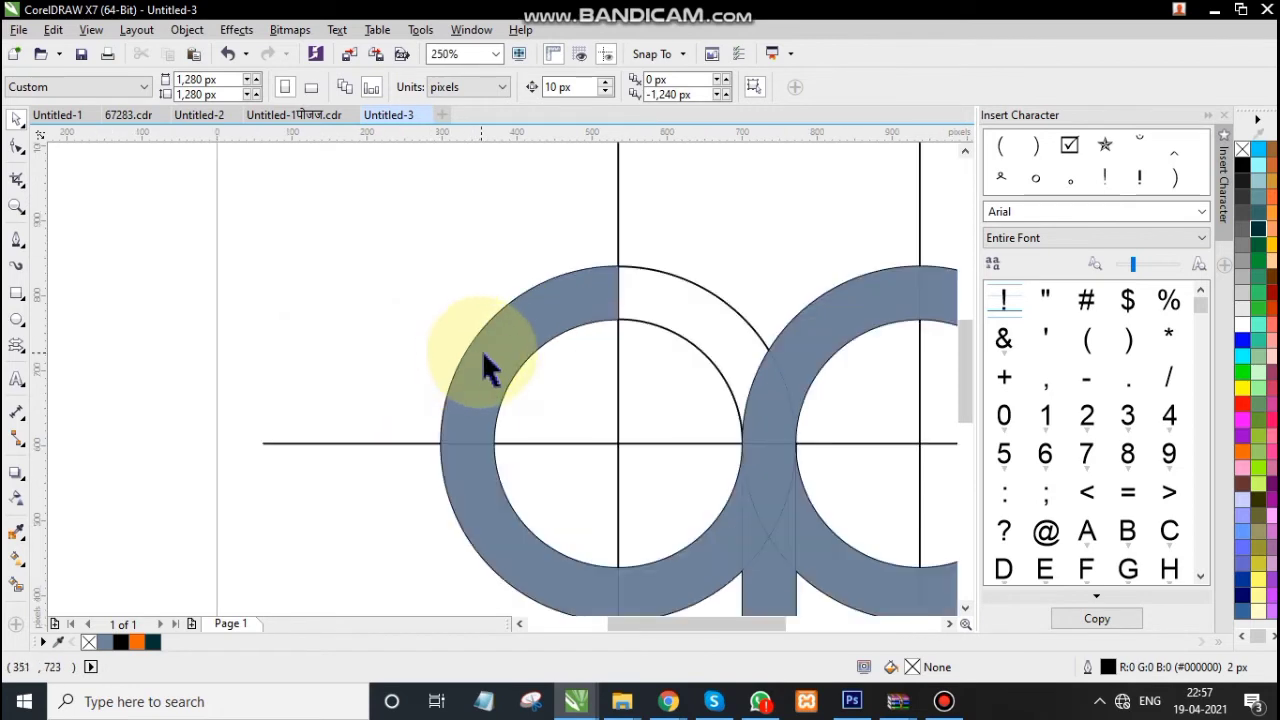
left_click(528, 364)
scroll(506, 346, "down", 2)
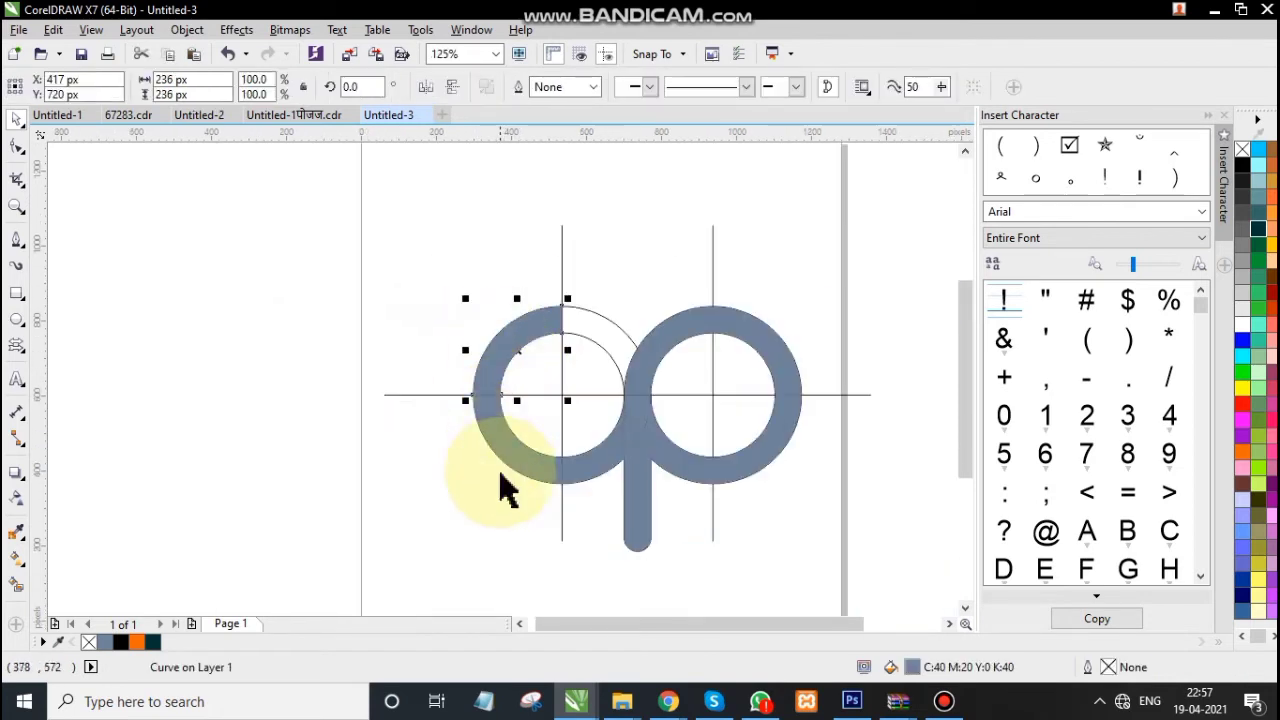
left_click(560, 465, "shift")
scroll(617, 470, "up", 2)
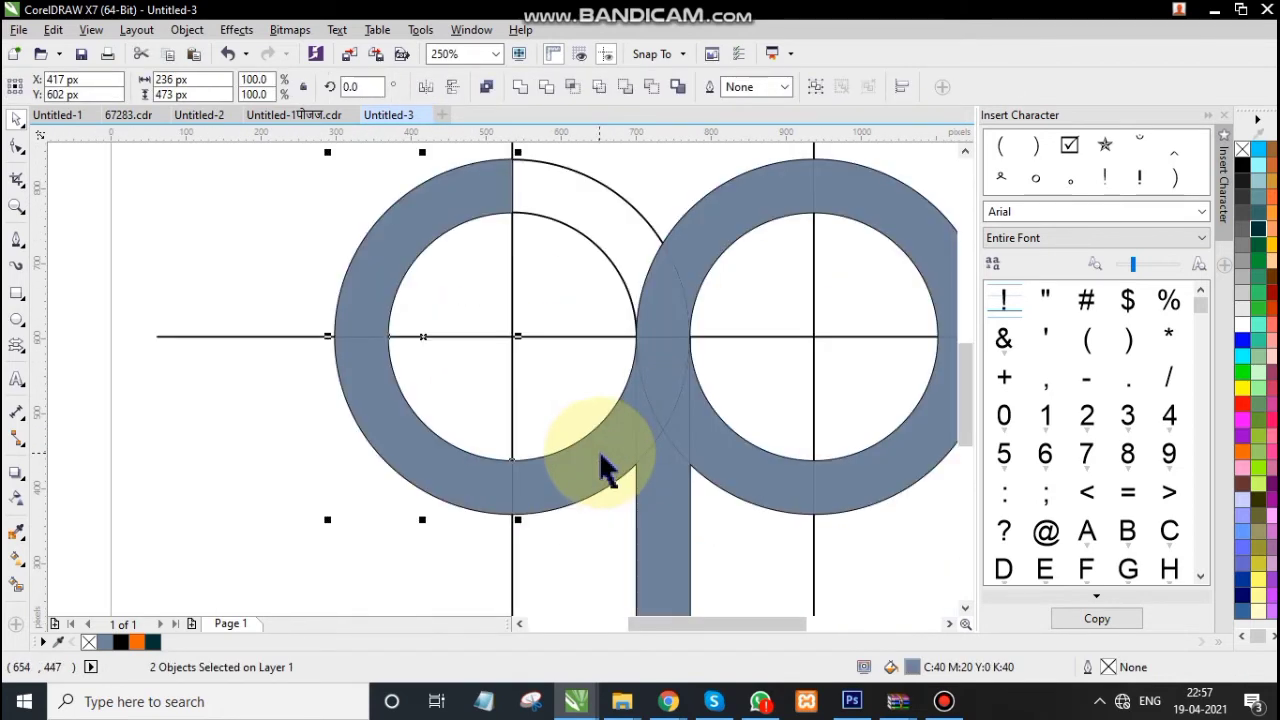
left_click(657, 414, "shift")
scroll(623, 451, "up", 4)
scroll(623, 458, "down", 2)
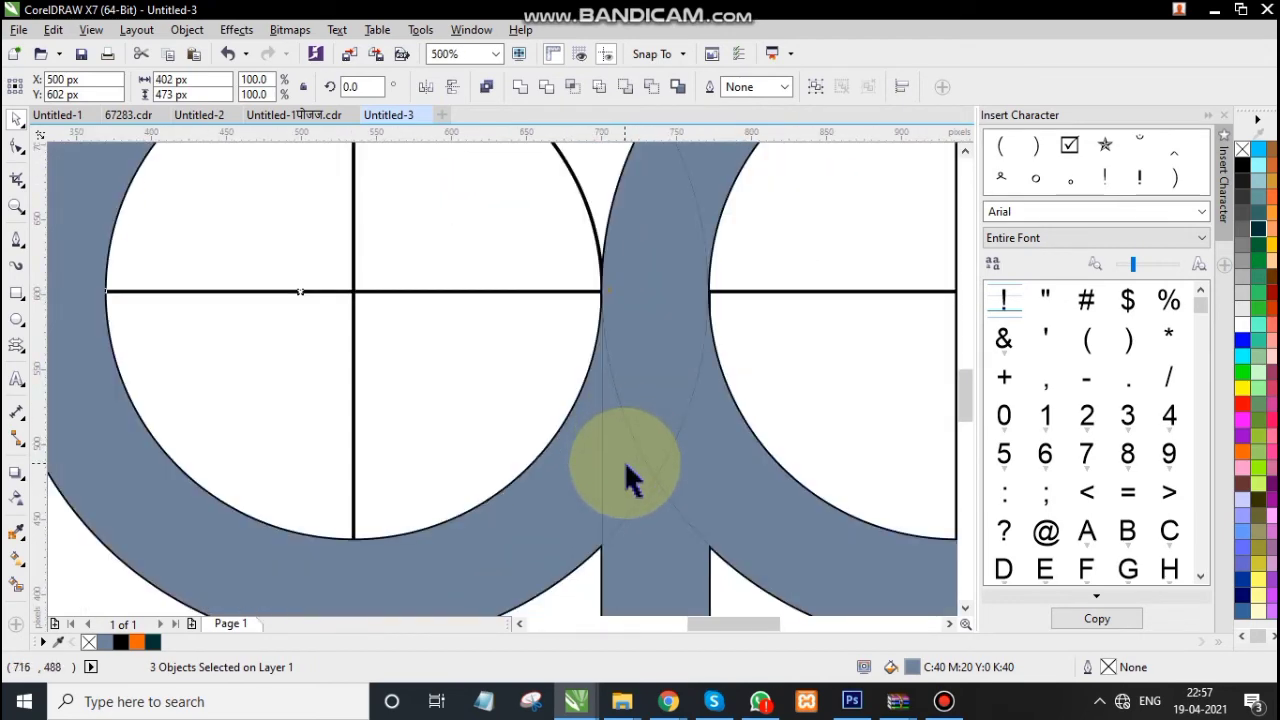
left_click(623, 463, "shift")
scroll(626, 455, "down", 1)
scroll(640, 391, "up", 1)
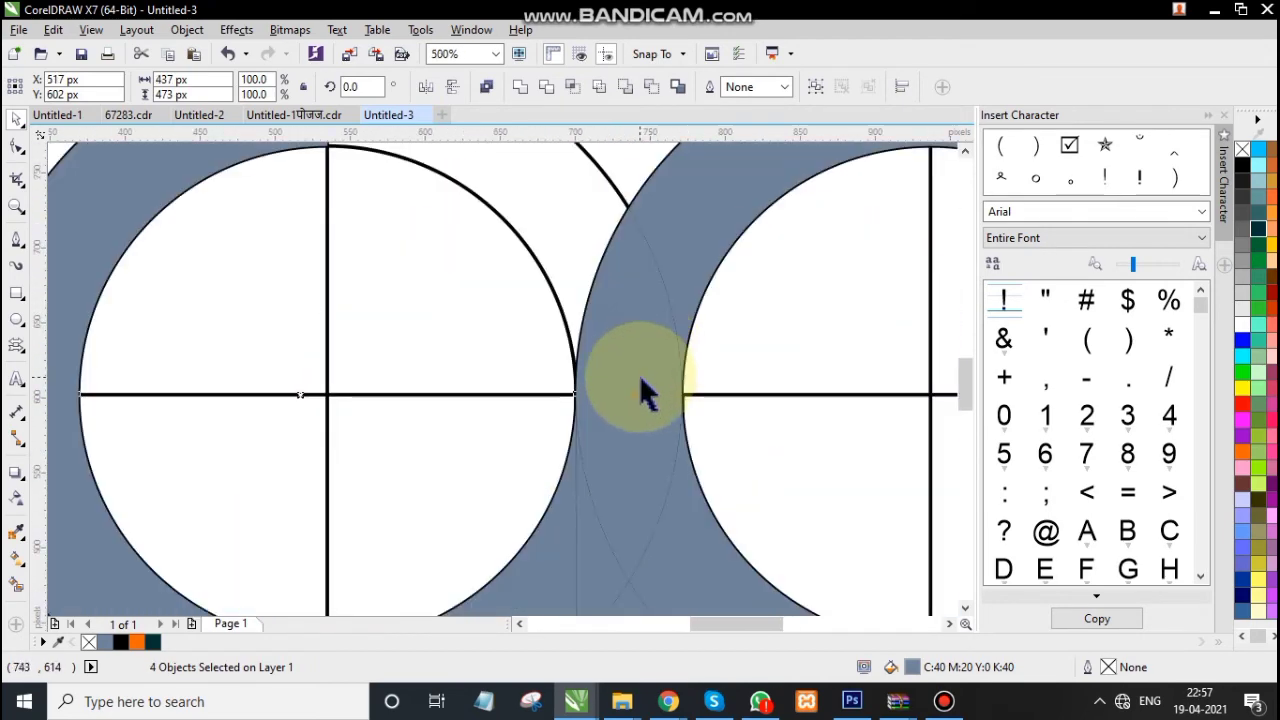
left_click(643, 340, "shift")
scroll(623, 363, "down", 2)
scroll(680, 318, "up", 2)
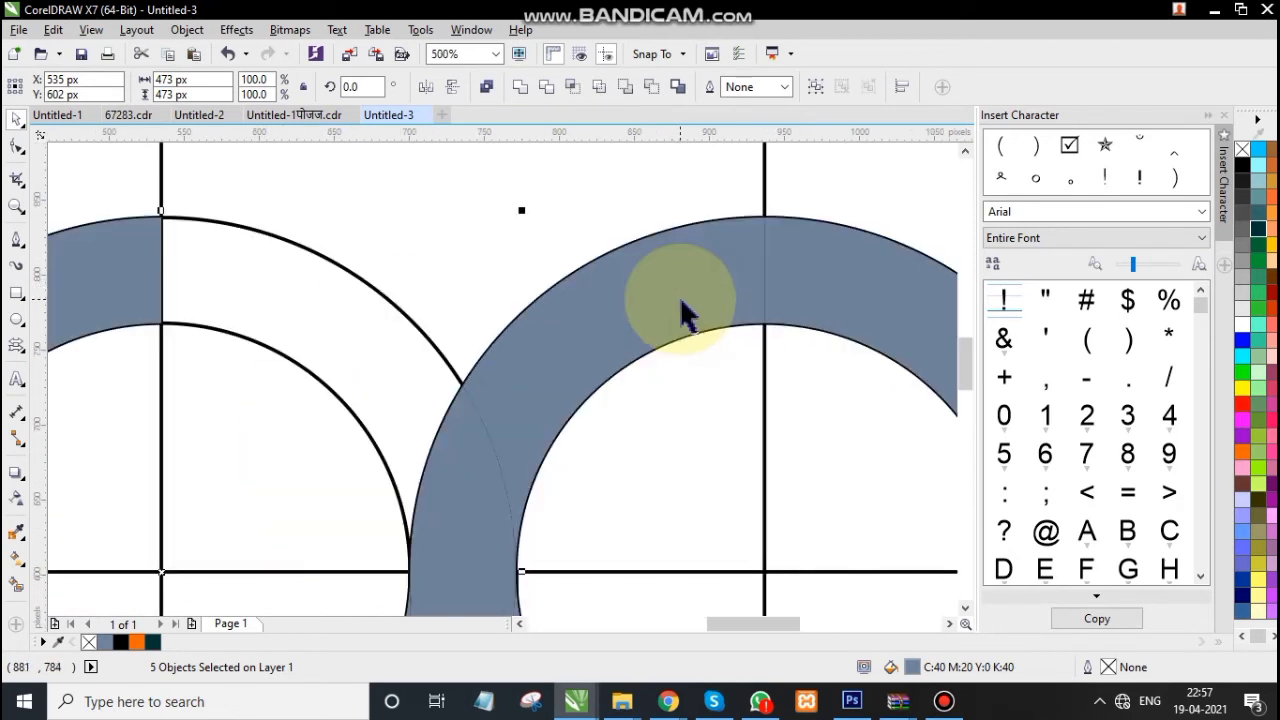
scroll(682, 318, "down", 1)
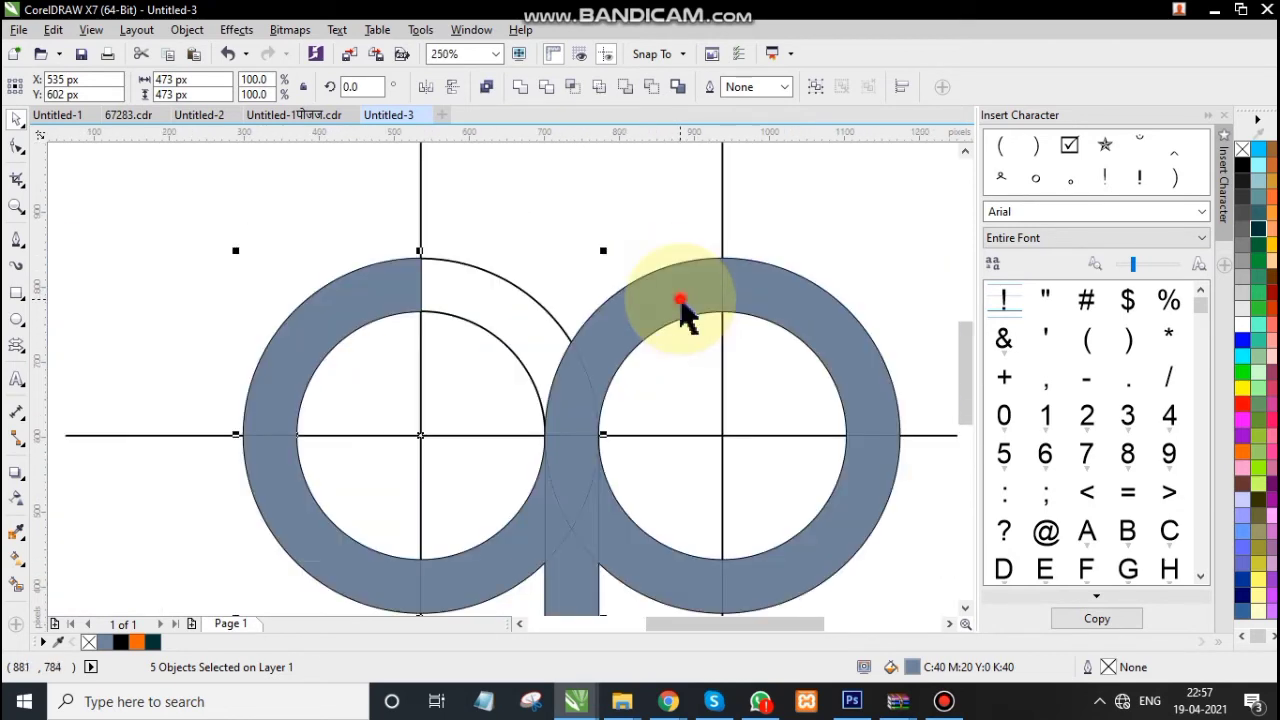
left_click(680, 318, "shift")
left_click(849, 363, "shift")
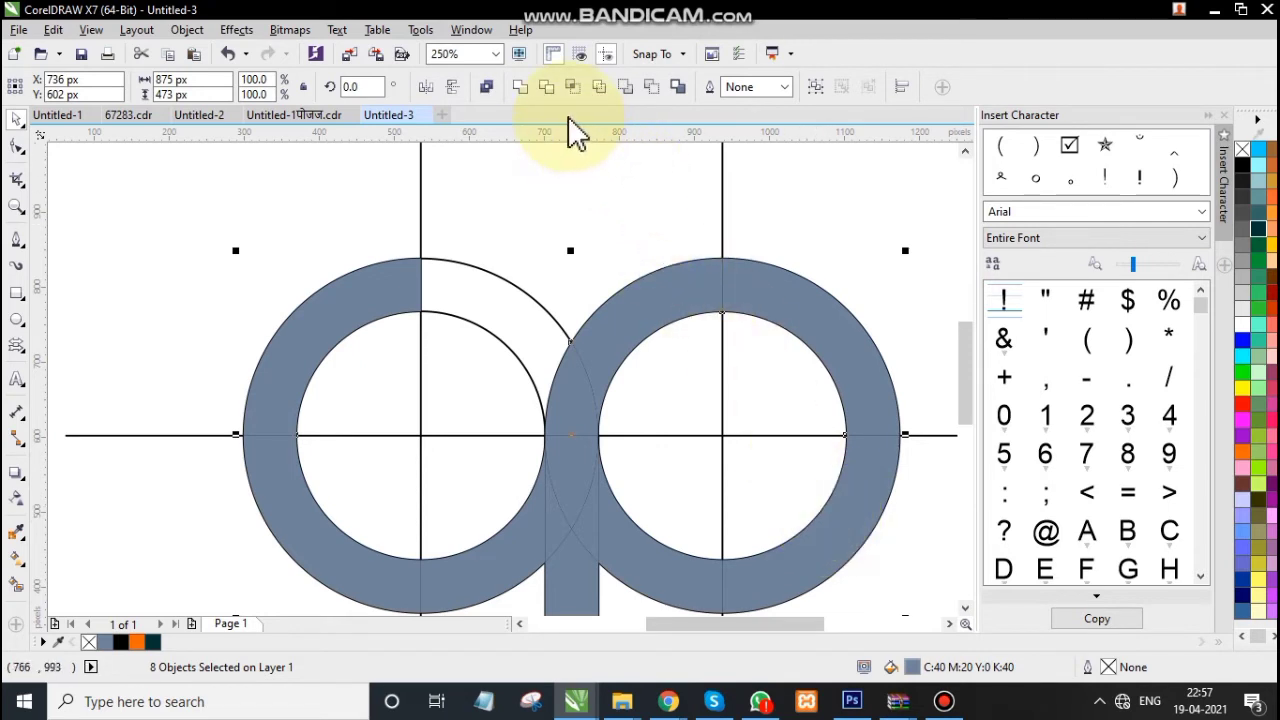
left_click(520, 87)
left_click(587, 210)
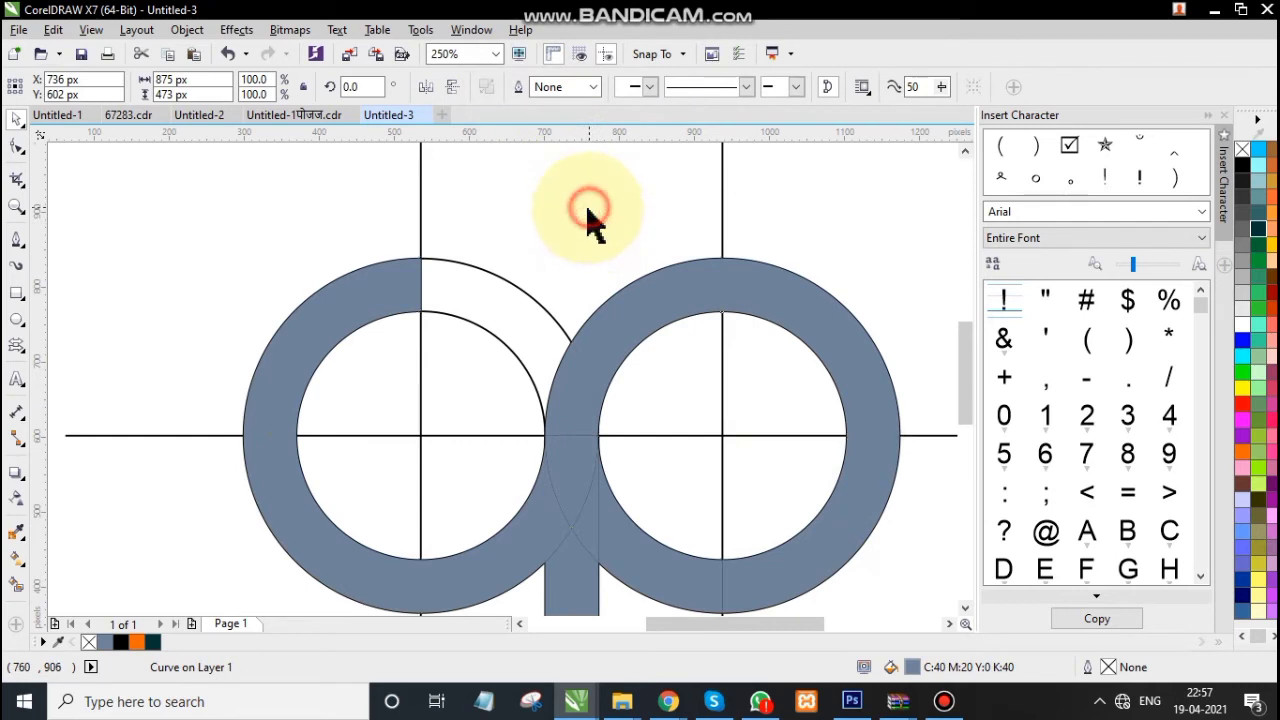
- Weld the small wedge at the crossing of the two rings, just below the horizontal line, to the S-shaped curve
double_click(566, 486)
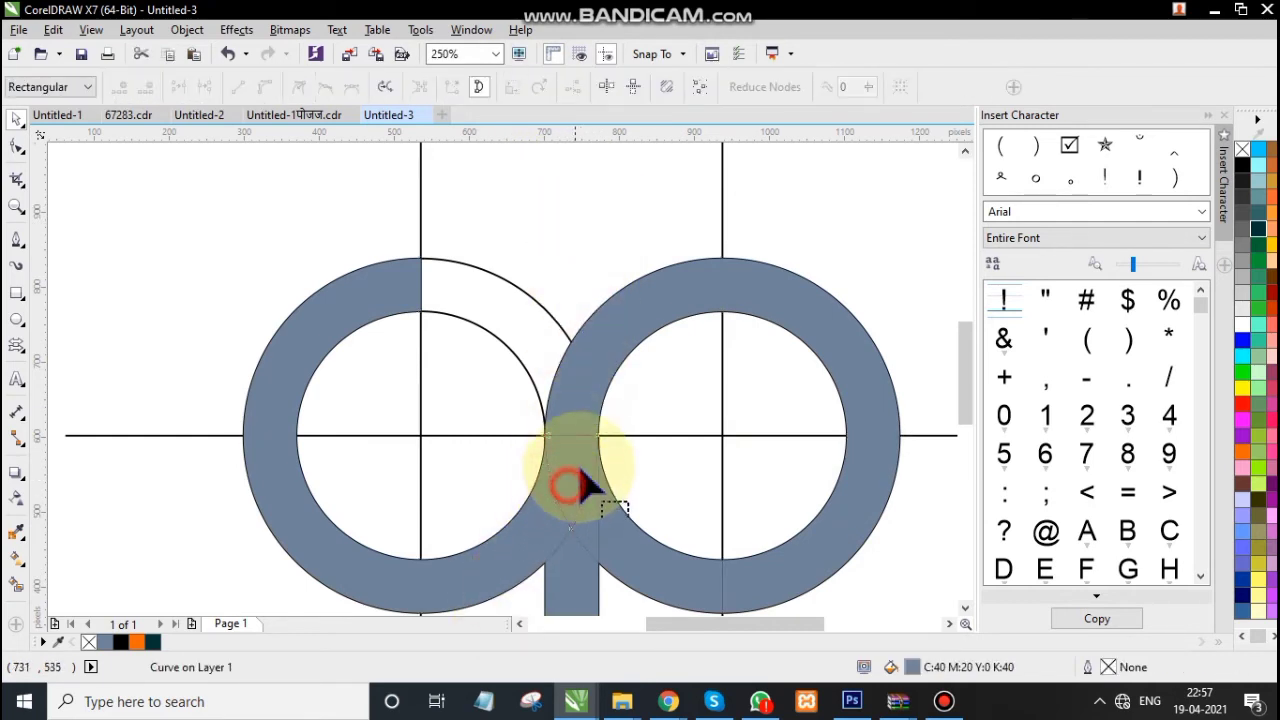
left_click(16, 119)
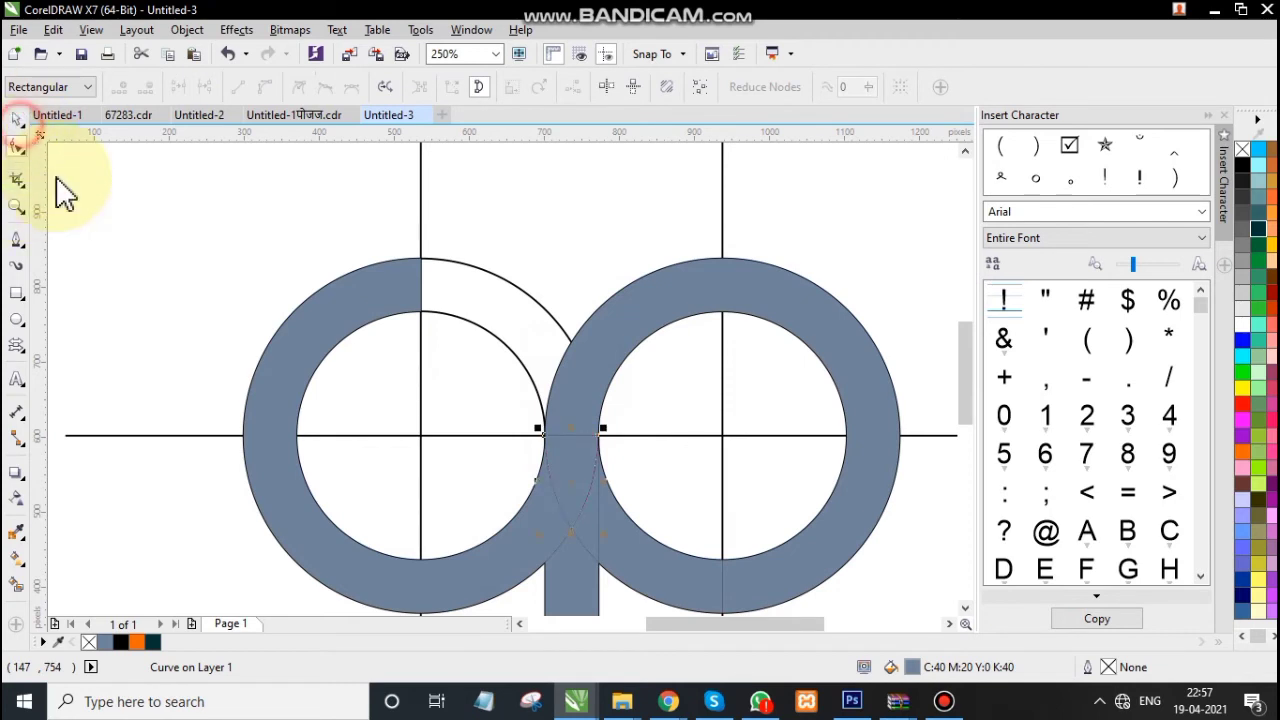
left_click(483, 575, "shift")
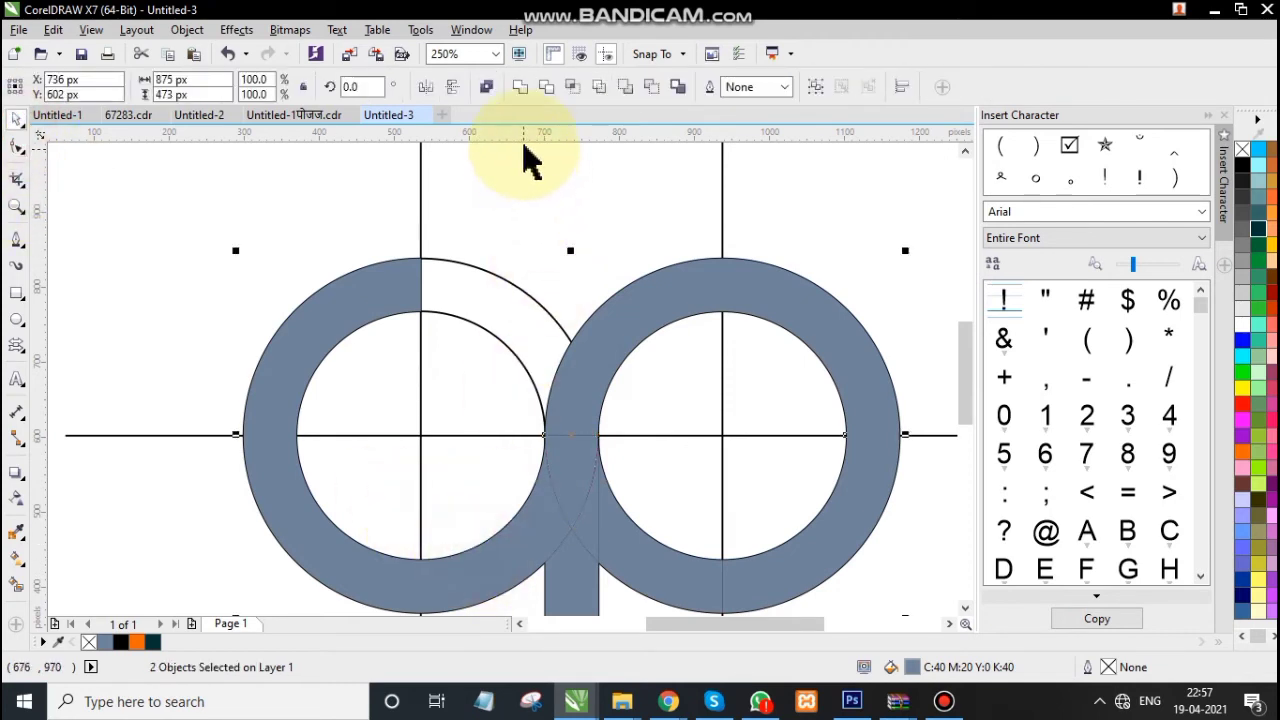
left_click(537, 92)
left_click(571, 160)
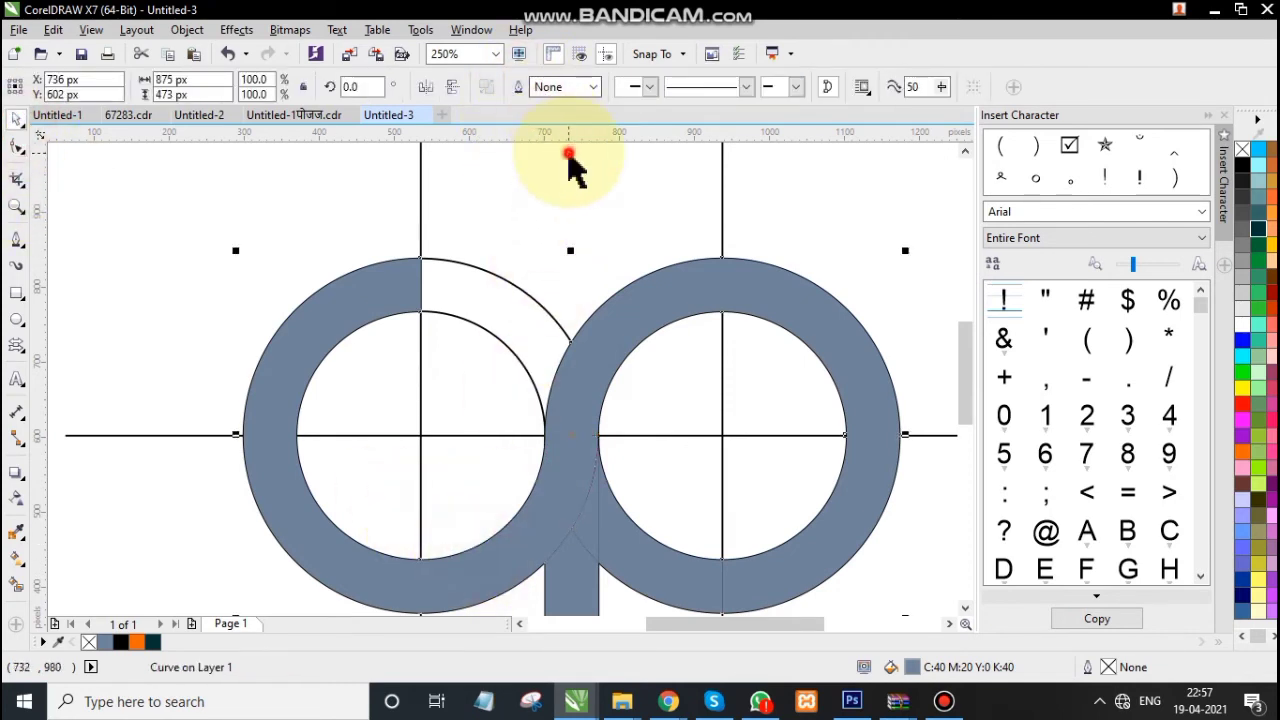
- Weld the narrow sliver below the ring crossing to the round-ended stem
scroll(600, 301, "down", 2)
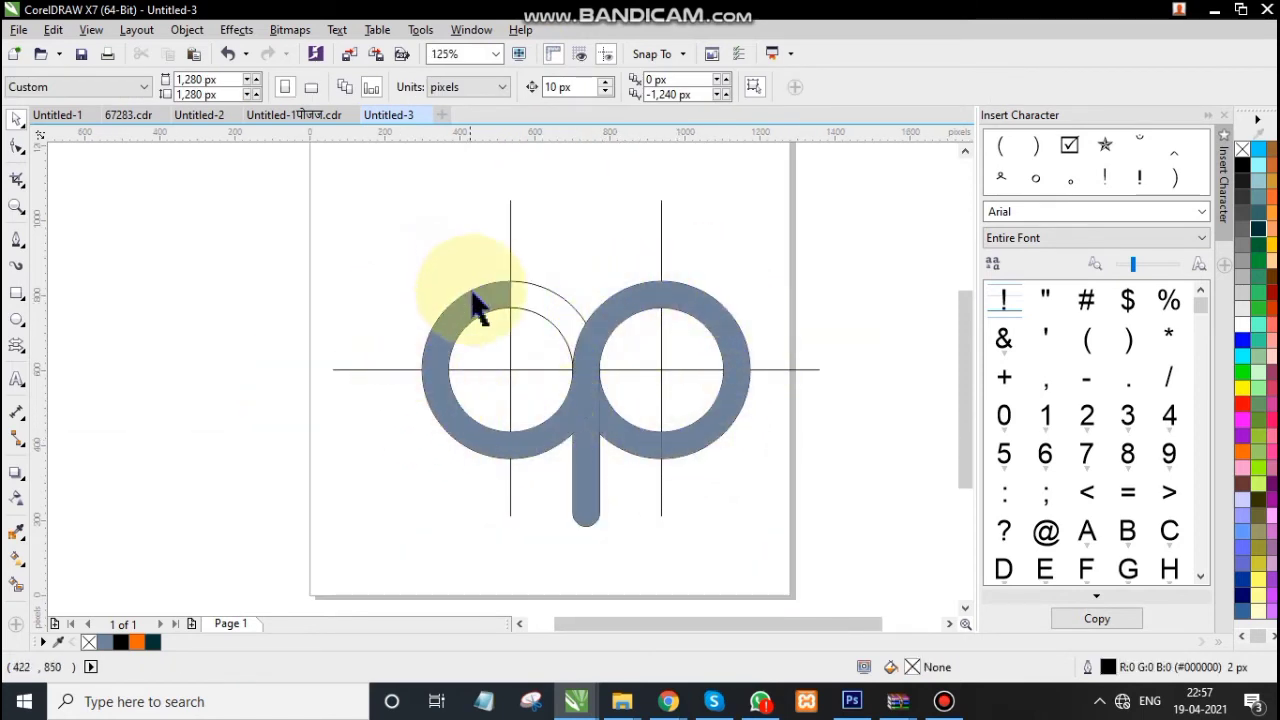
scroll(490, 332, "up", 2)
scroll(494, 334, "down", 2)
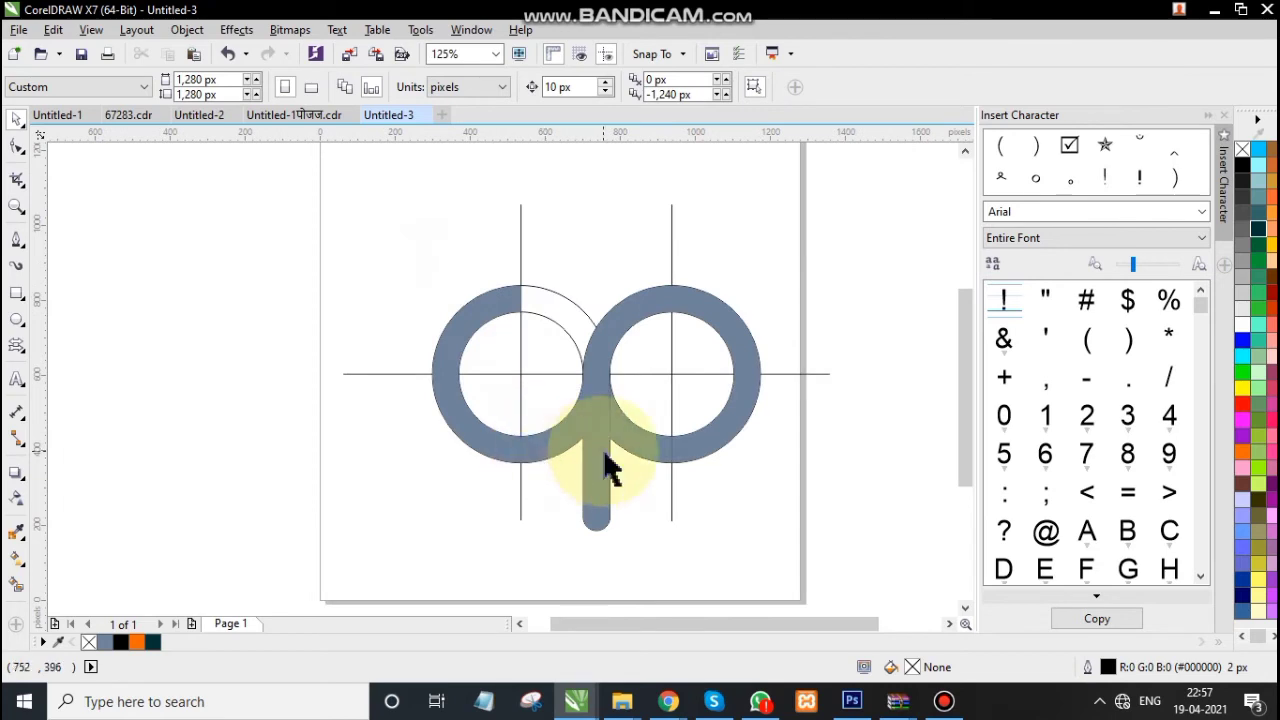
scroll(605, 430, "up", 2)
left_click(617, 410)
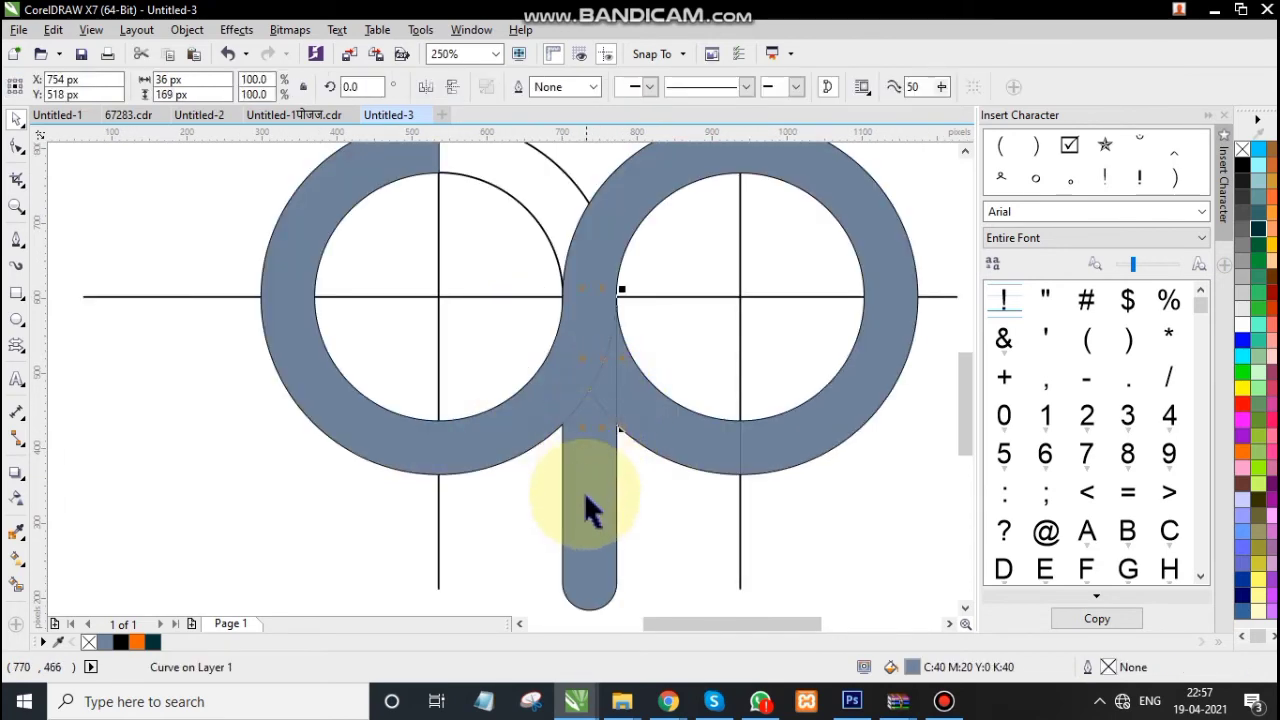
left_click(593, 482, "shift")
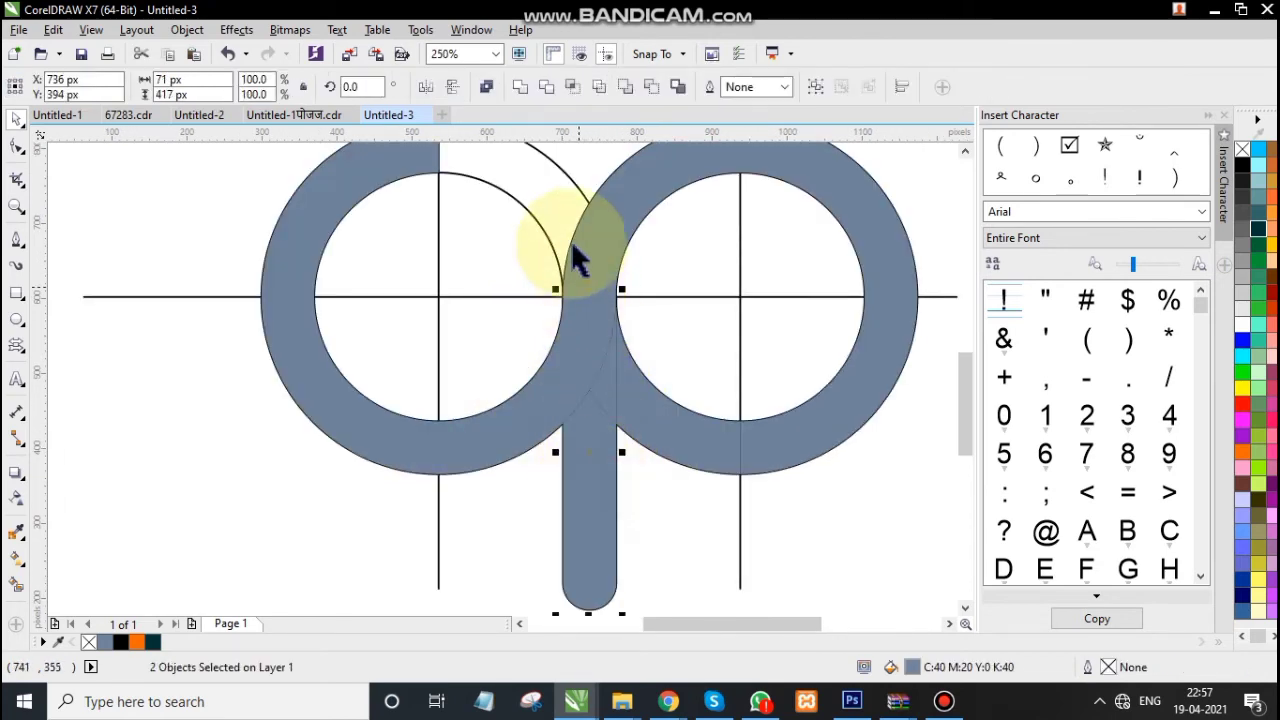
left_click(521, 87)
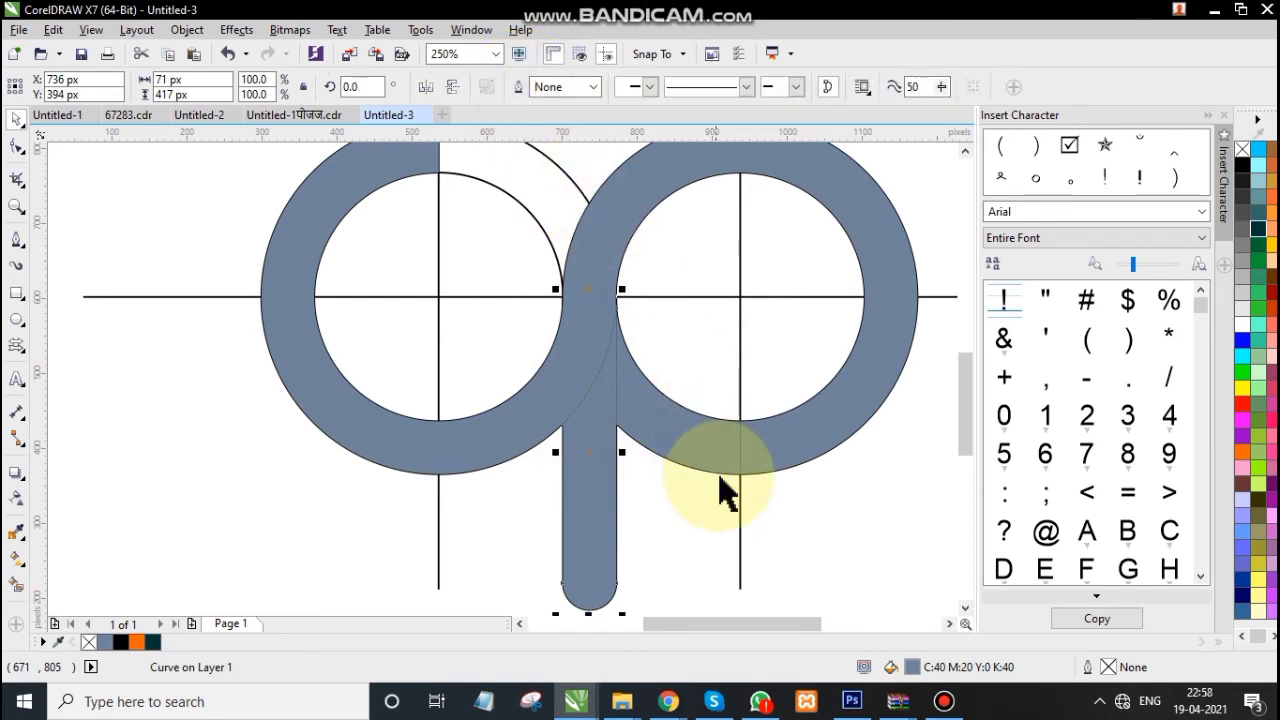
left_click(697, 553)
- Delete the horizontal construction line and both vertical construction lines through the circles
scroll(810, 458, "down", 2)
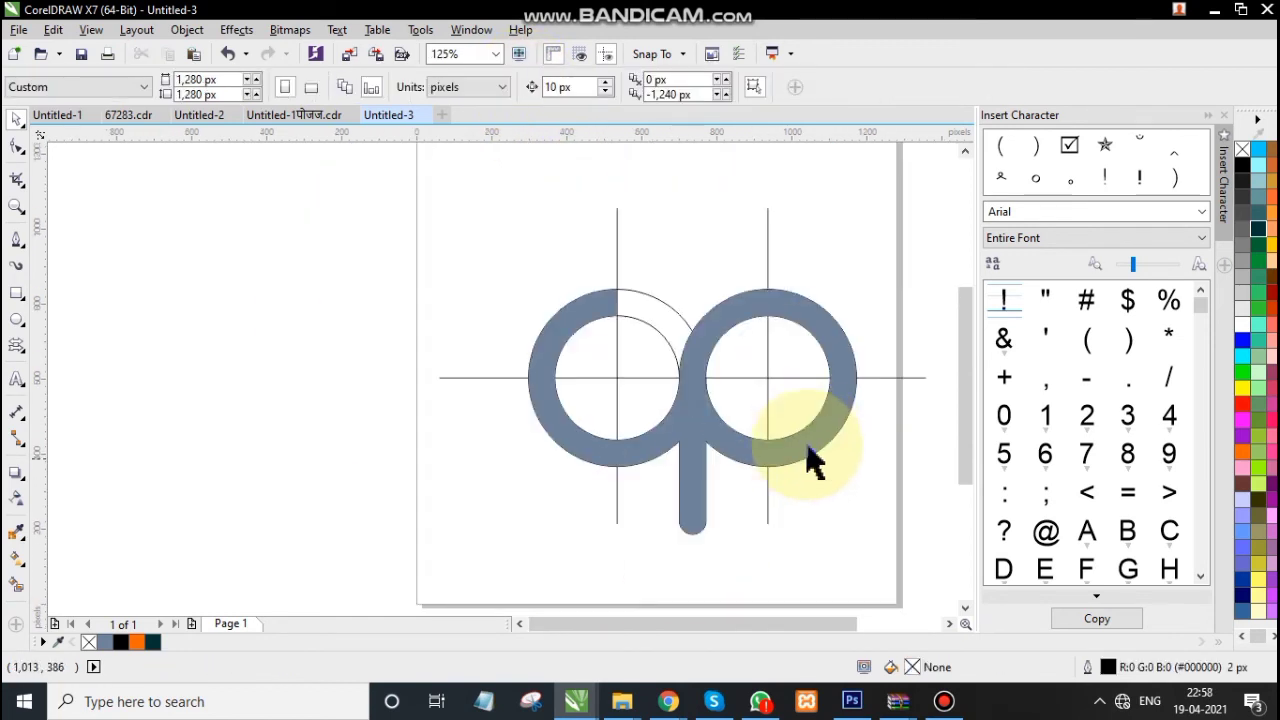
left_click(767, 375)
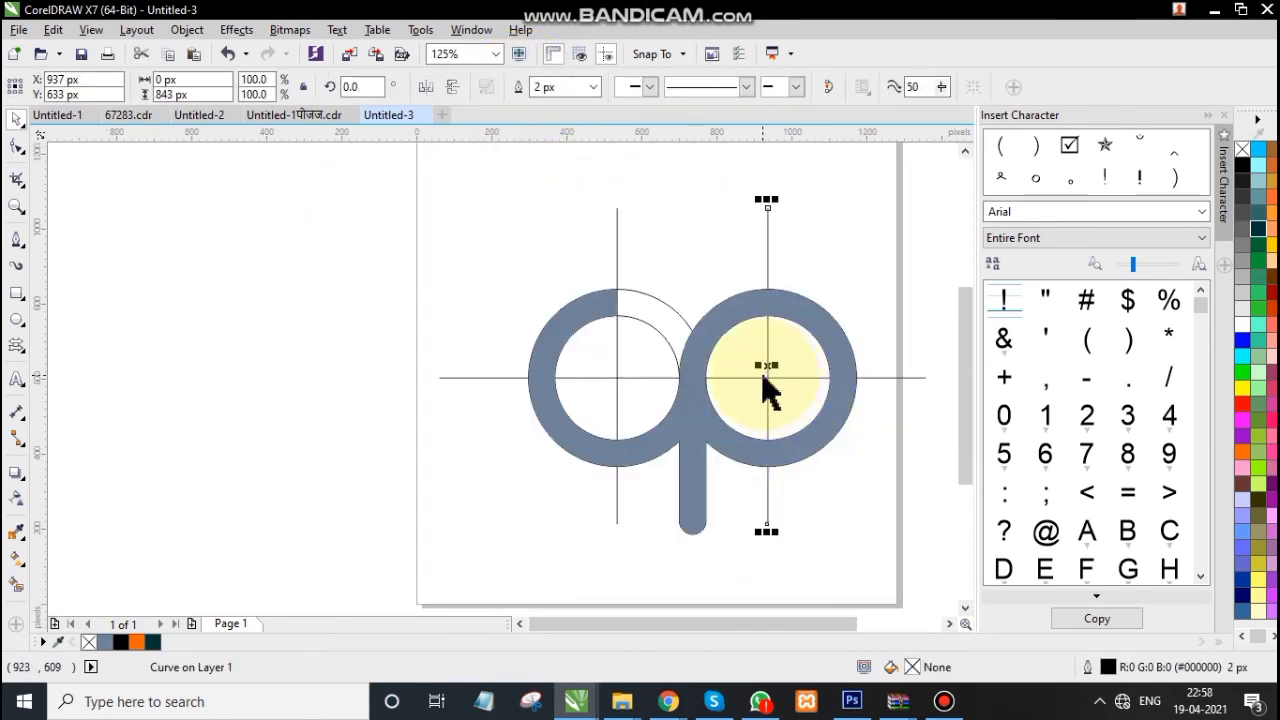
key("Escape")
left_click(760, 378)
key("F10")
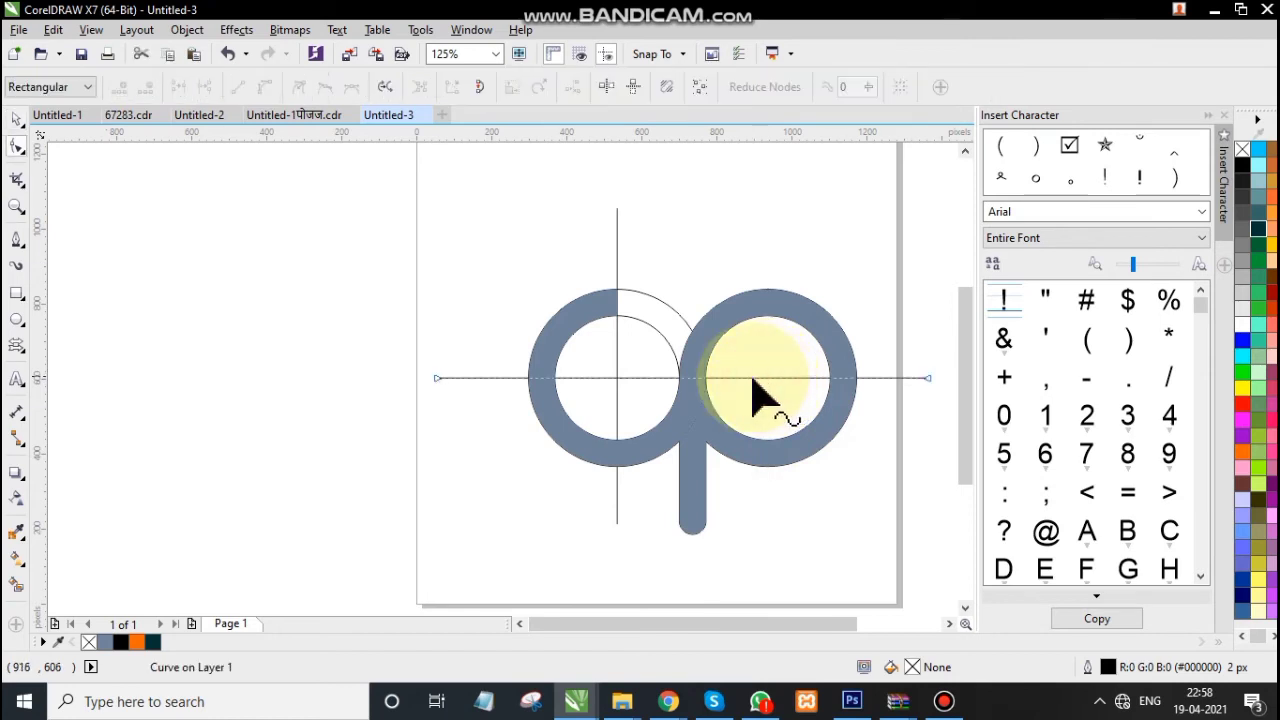
left_click(17, 119)
key("Delete")
left_click(618, 375)
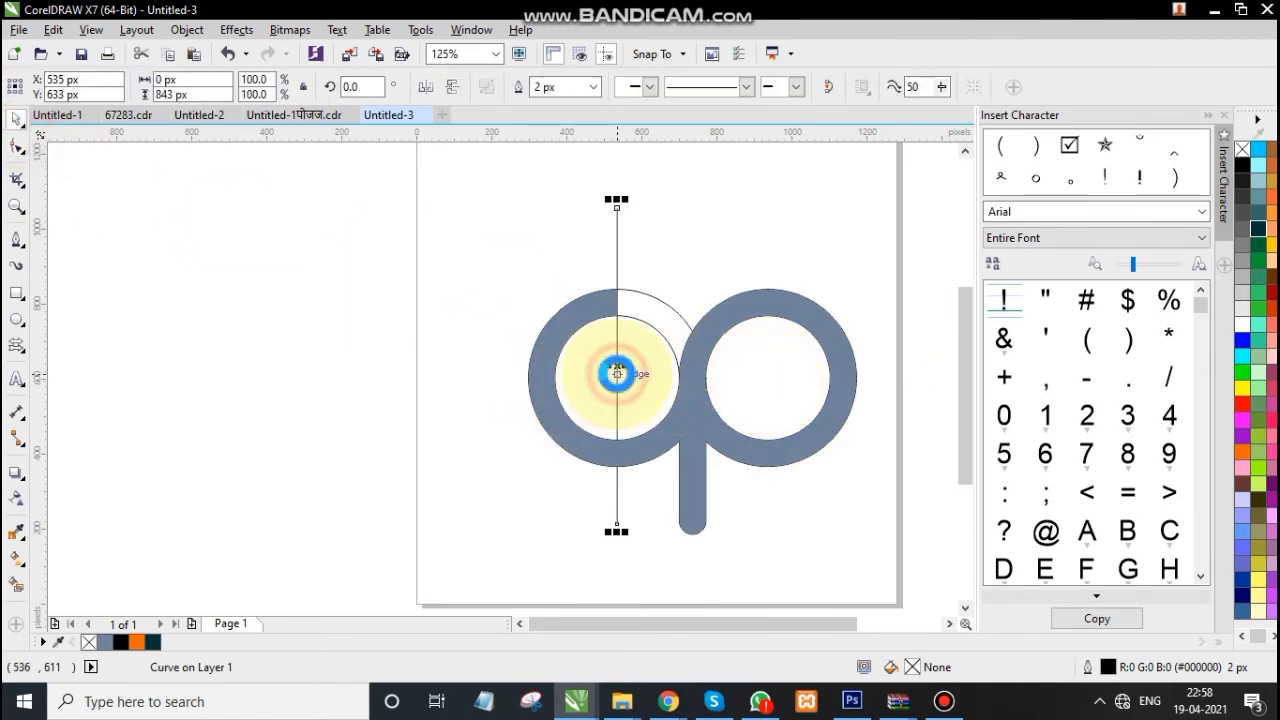
key("Delete")
- Delete the original unfilled inner and outer circles of both rings
left_click(622, 363)
left_click(651, 380)
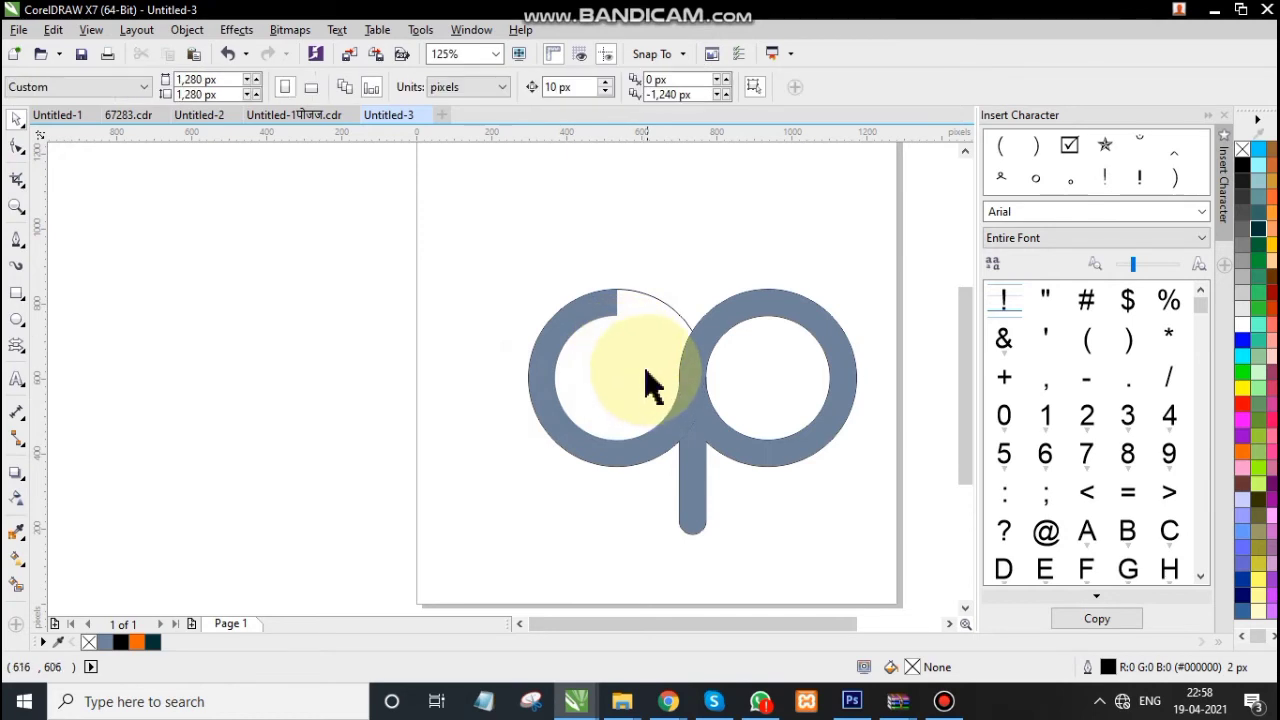
left_click(654, 369)
left_click(746, 380)
left_click(752, 395)
left_click(746, 380)
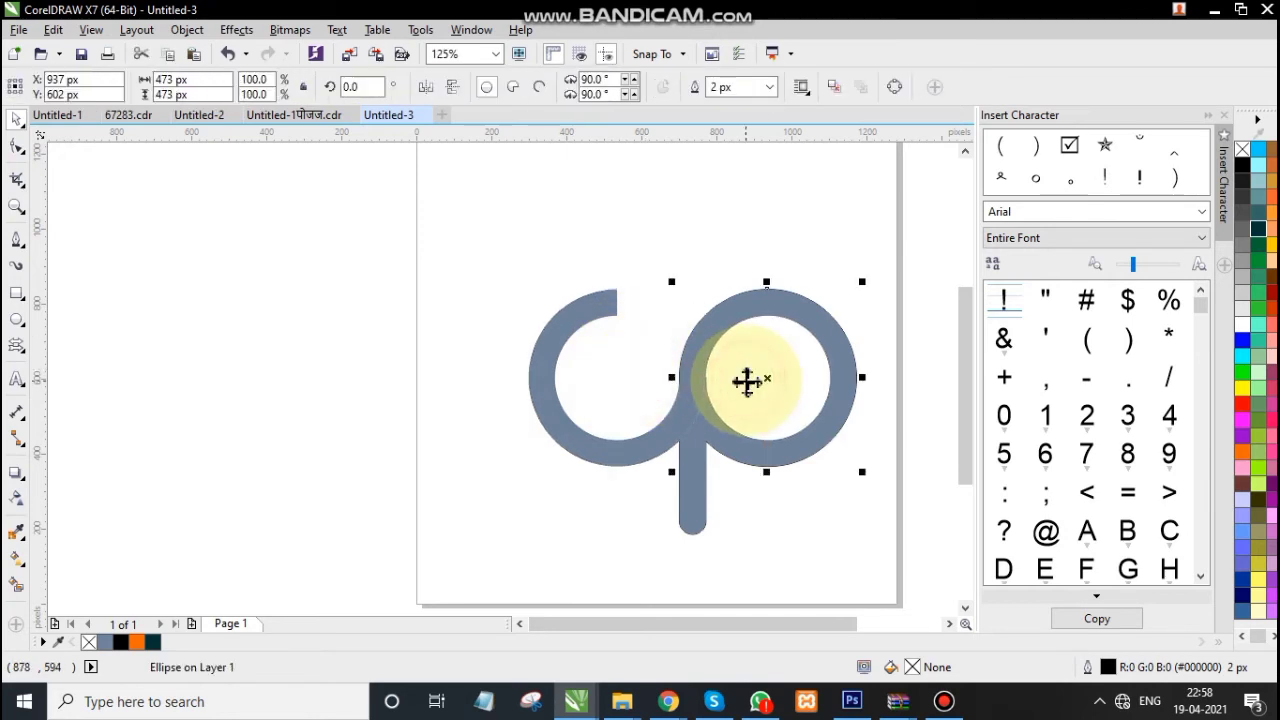
left_click(751, 394)
left_click(740, 352)
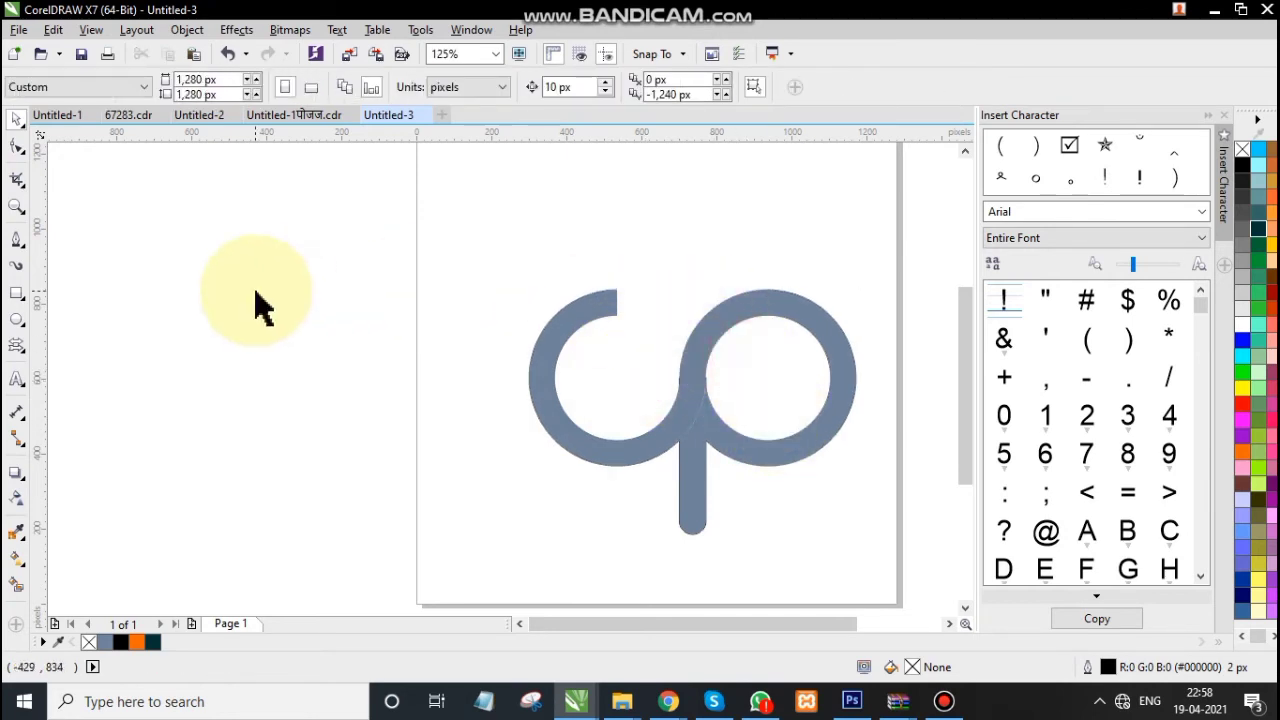
- Delete the leftover outlined rectangle around the stem
scroll(673, 360, "up", 3)
scroll(700, 400, "down", 3)
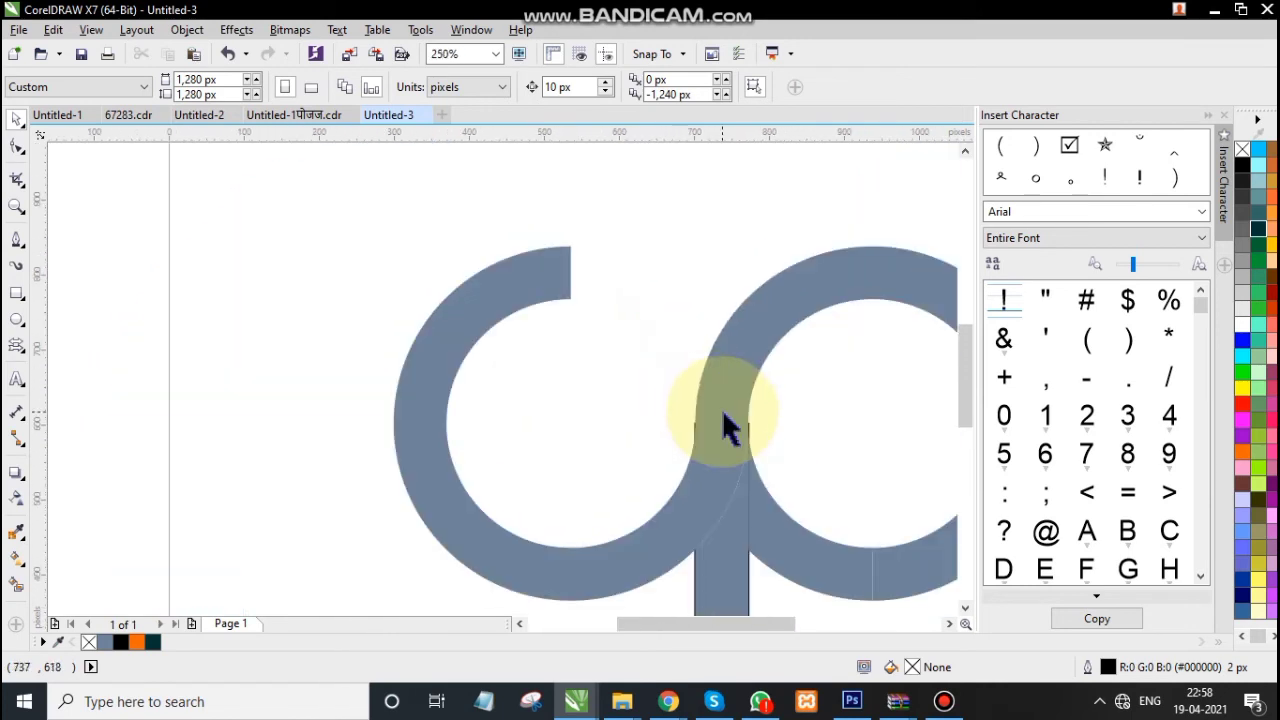
scroll(757, 443, "up", 5)
left_click(708, 327)
left_click_drag(712, 337, 836, 289)
key("Escape")
scroll(689, 343, "down", 5)
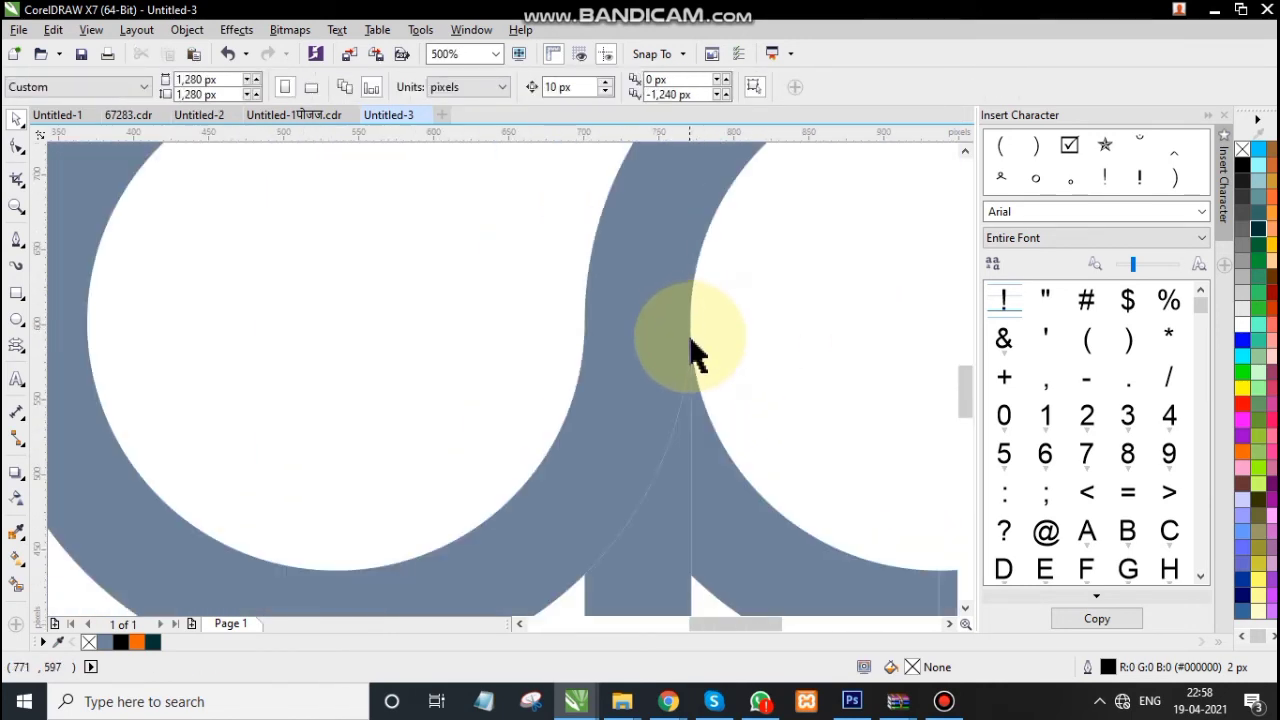
- Try moving the S-shaped curve and the right ring's lower-left segment away from the stem, and undo the moves
scroll(694, 360, "up", 2)
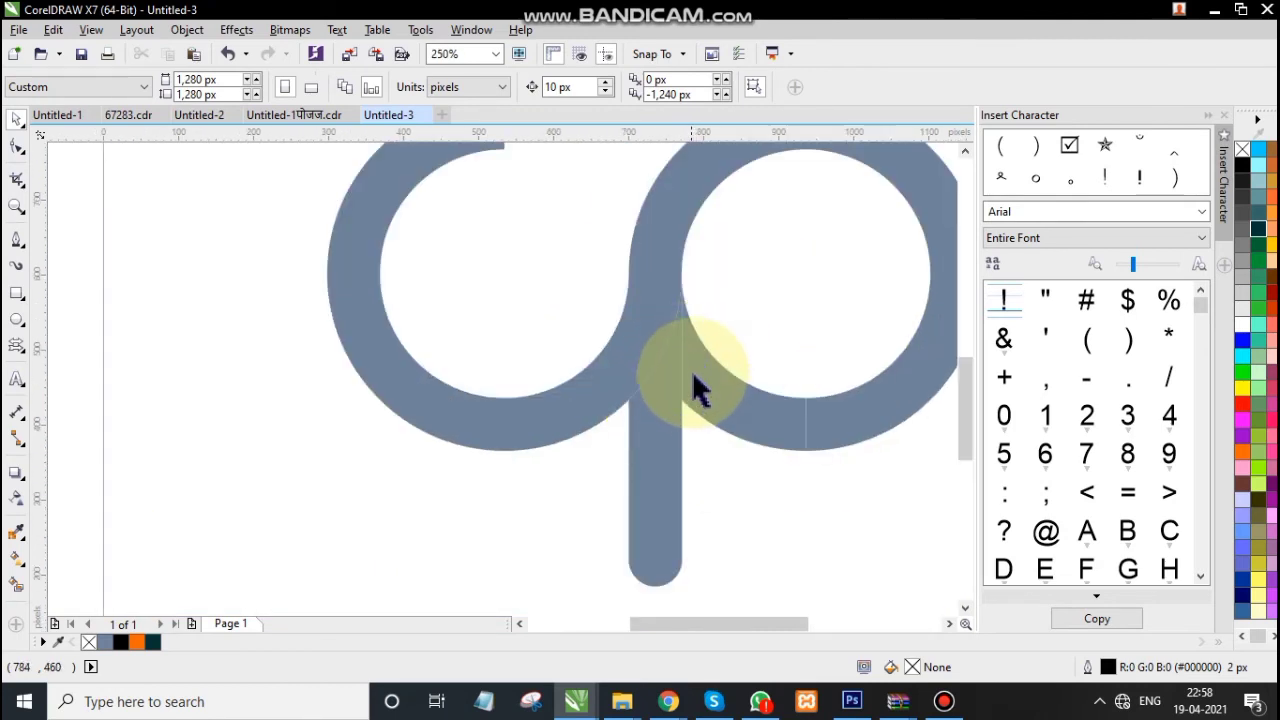
scroll(690, 440, "down", 2)
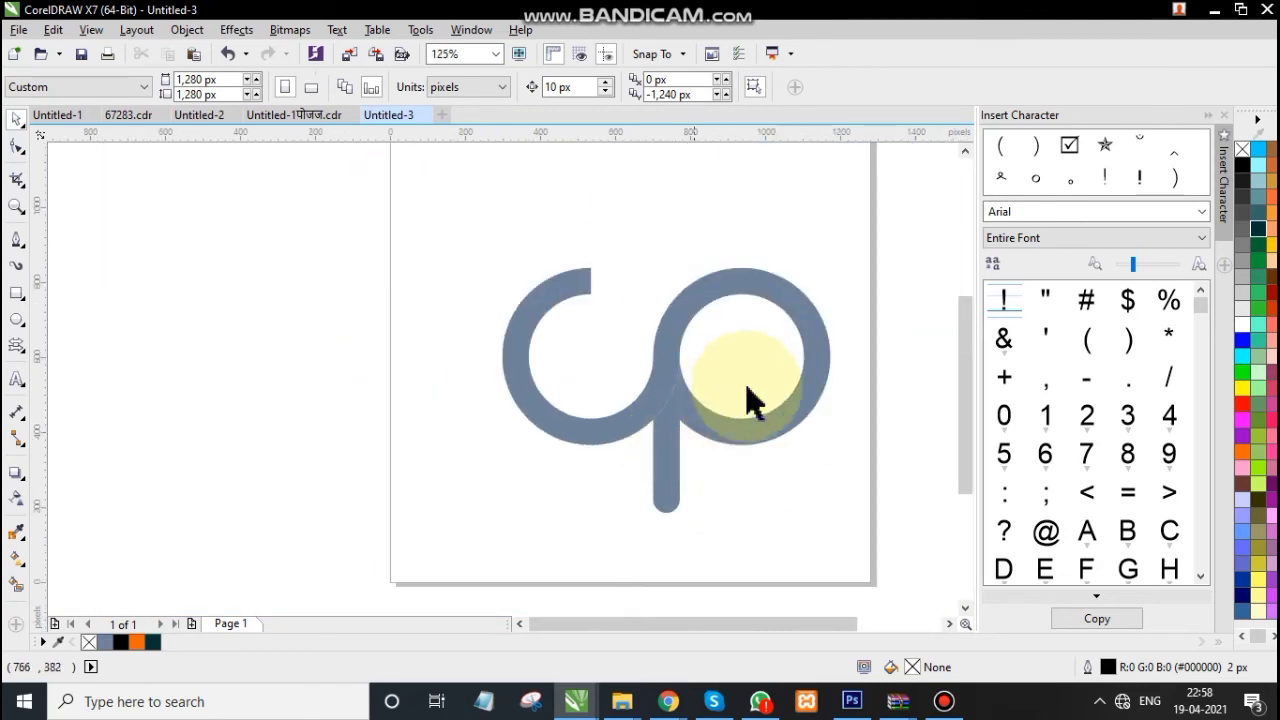
left_click(812, 315)
key("ctrl+z")
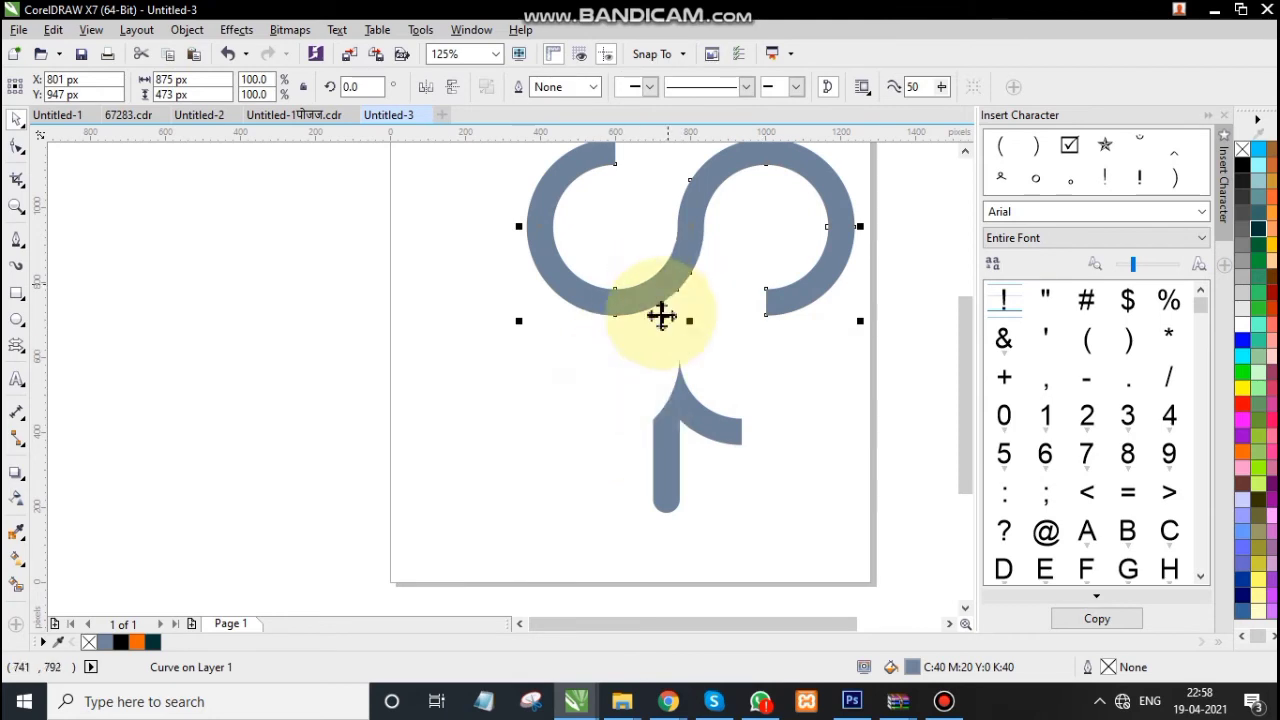
mouse_move(660, 314)
left_mouse_down()
mouse_move(700, 414)
mouse_move(795, 428)
mouse_move(794, 449)
left_mouse_up()
key("ctrl+z")
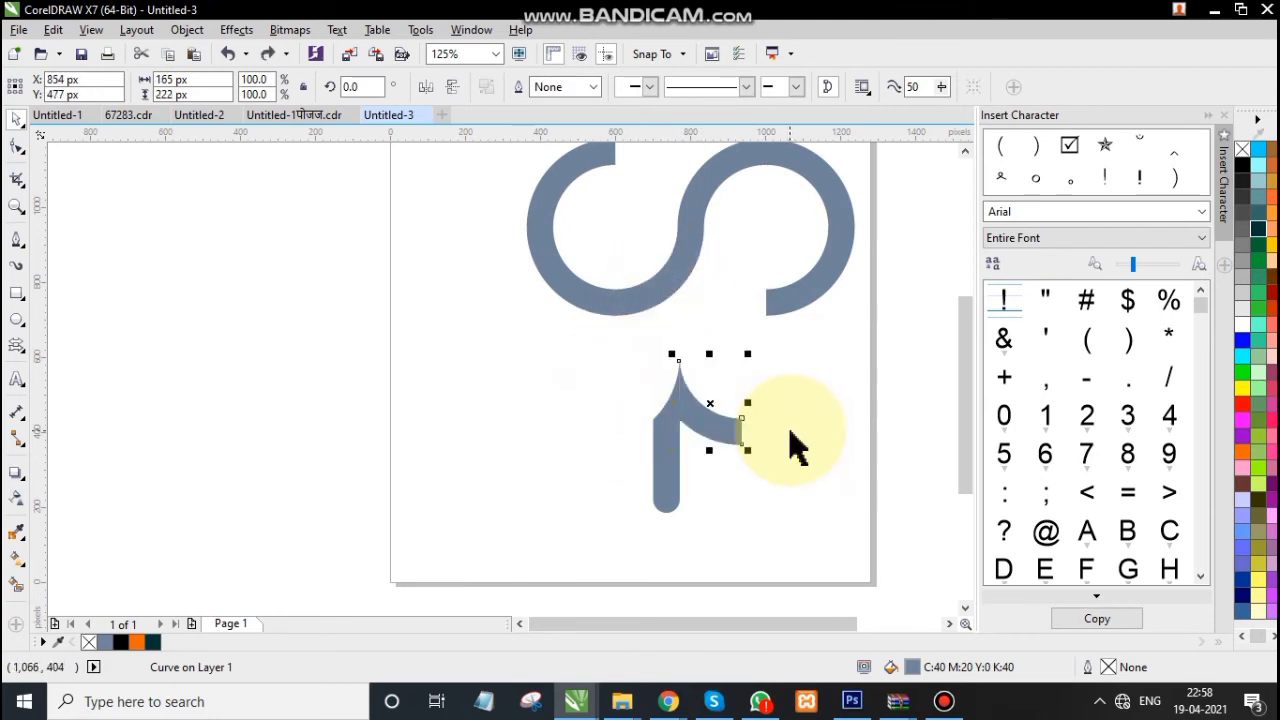
key("ctrl+z")
- Weld the right ring's lower-left segment to the round-ended stem
scroll(663, 449, "up", 2)
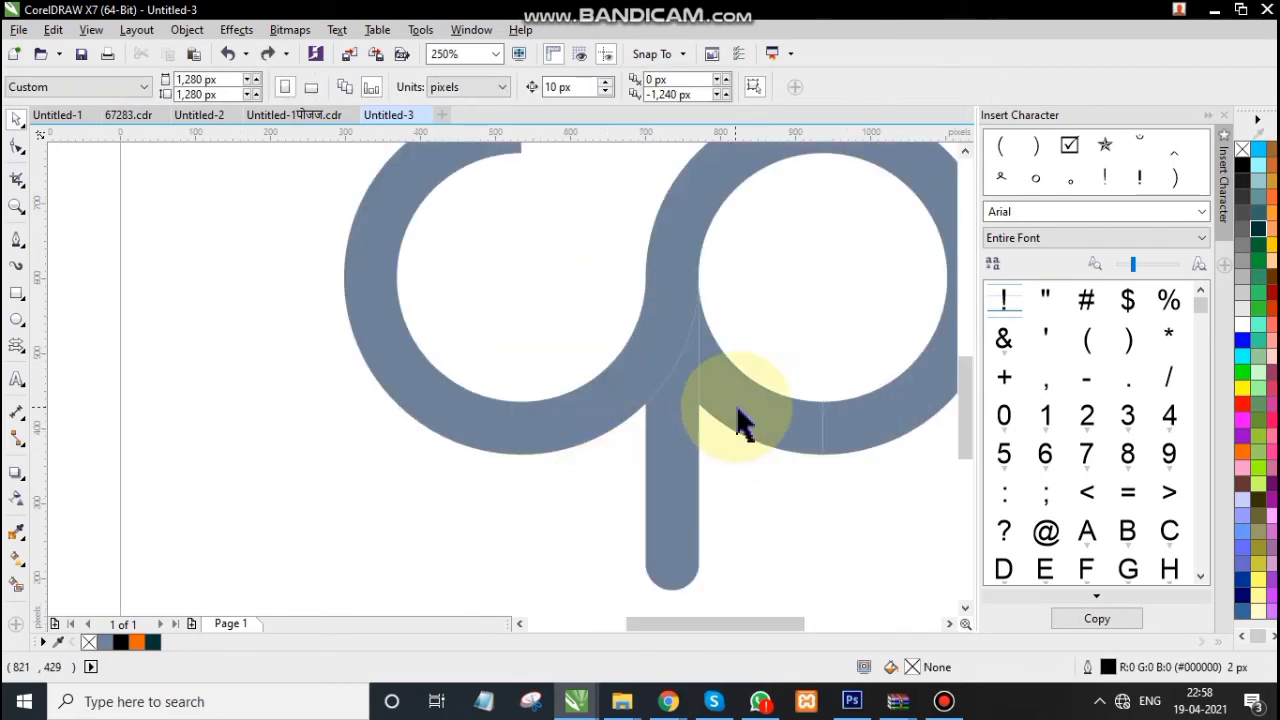
left_click(740, 410)
left_click(679, 457, "shift")
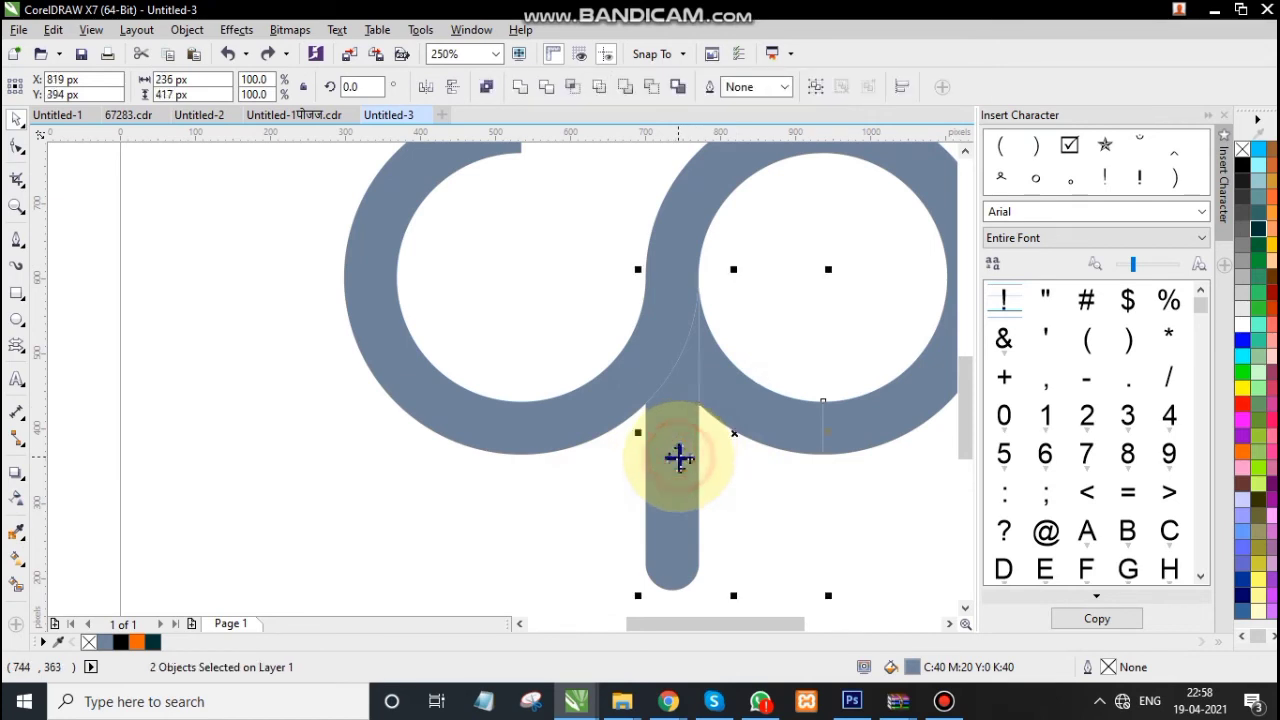
left_click(526, 90)
scroll(629, 408, "down", 2)
left_click(528, 503)
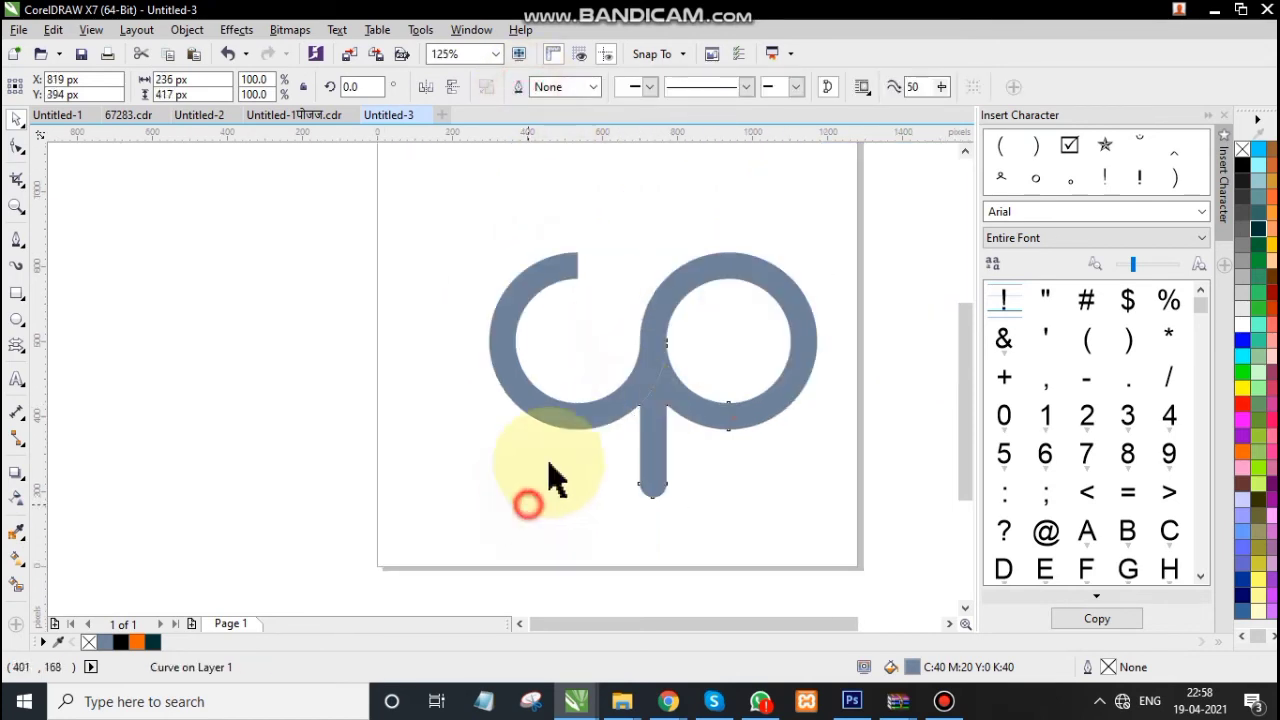
- Try shifting the S-shaped curve and the welded stem piece apart, and restore their positions
left_click_drag(568, 428, 520, 363)
mouse_move(651, 451)
left_mouse_down()
mouse_move(635, 517)
mouse_move(643, 443)
left_mouse_up()
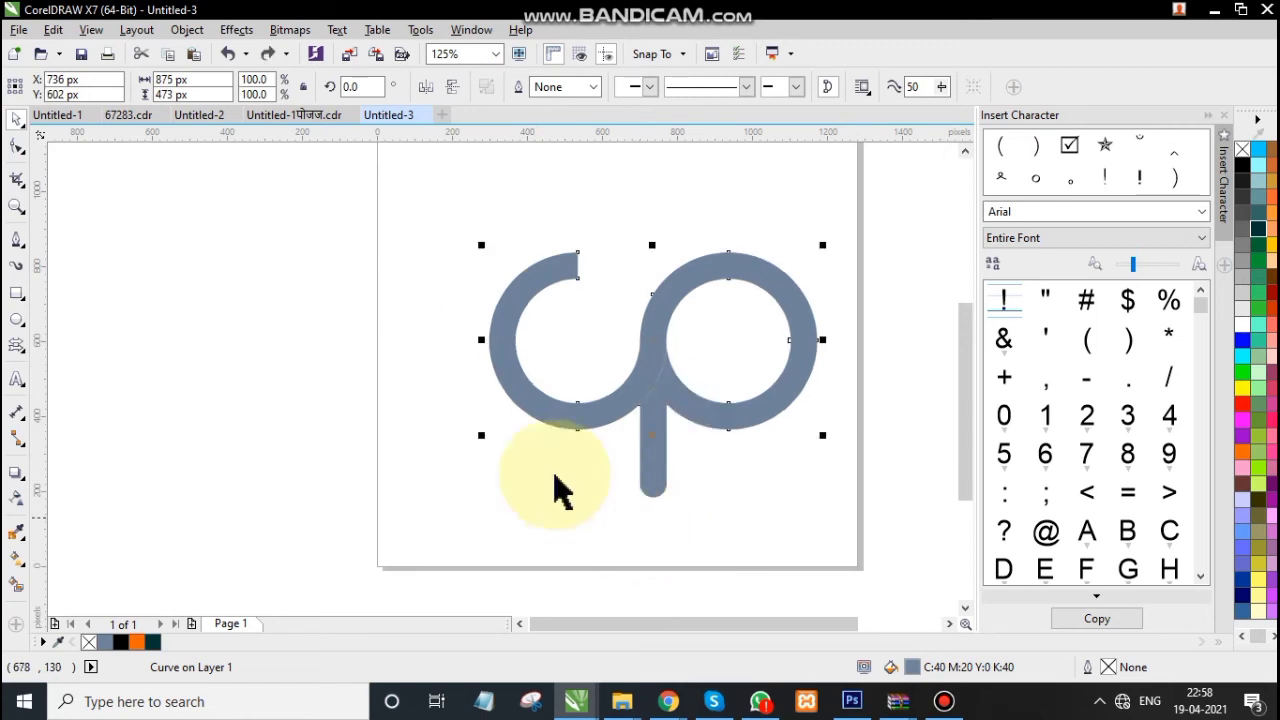
- Give the S-shaped curve a 16 px black outline
left_click(257, 400)
scroll(714, 251, "up", 2)
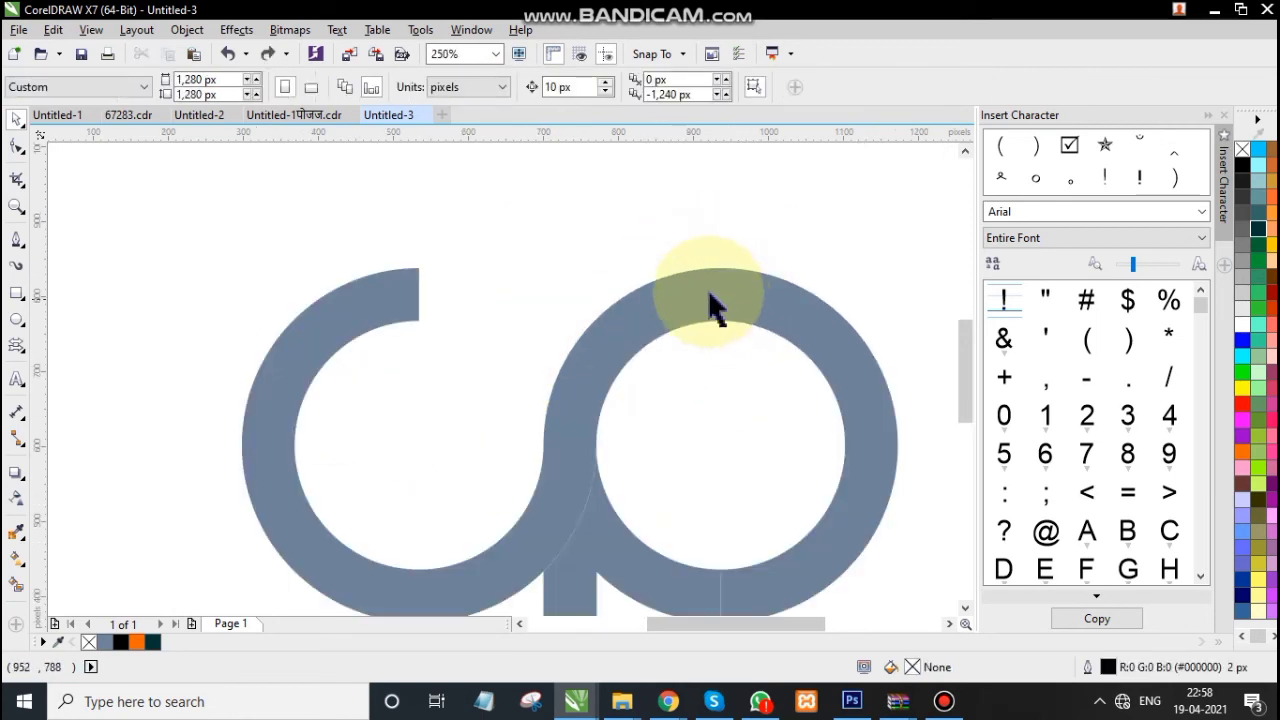
left_click(714, 290)
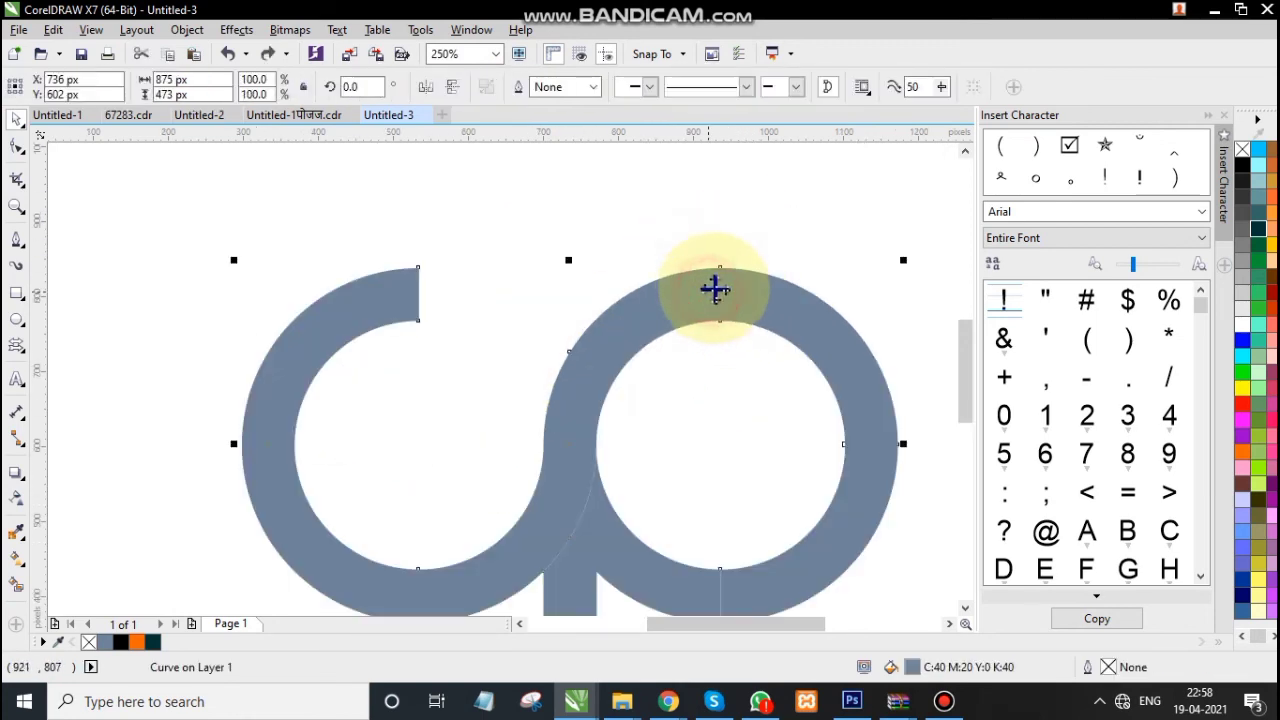
left_click(593, 88)
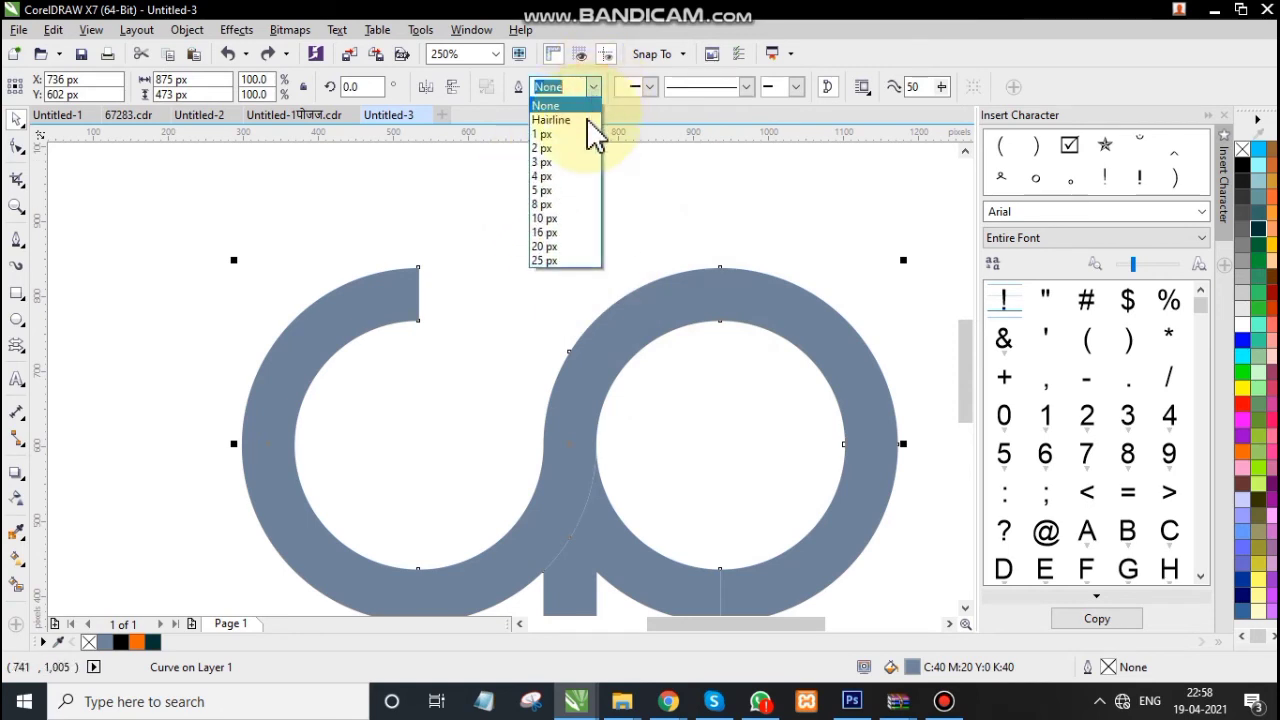
left_click(562, 233)
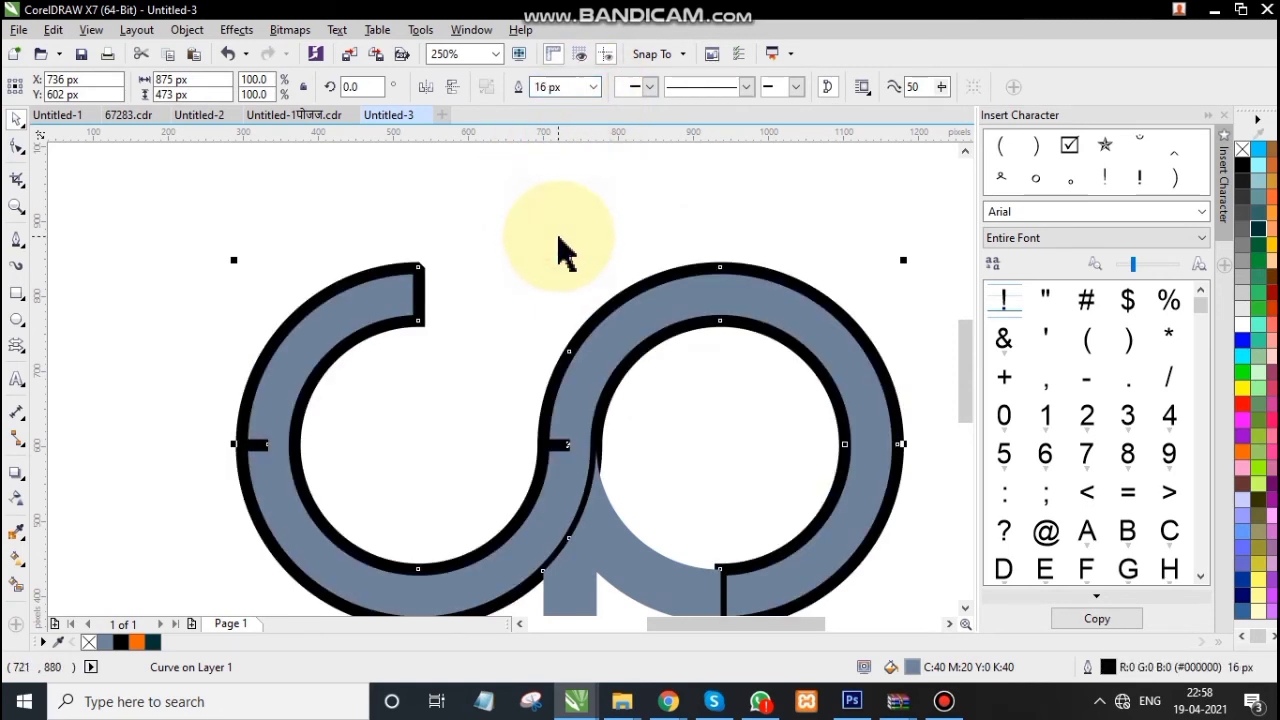
left_click(583, 277)
scroll(585, 280, "down", 2)
scroll(637, 337, "up", 2)
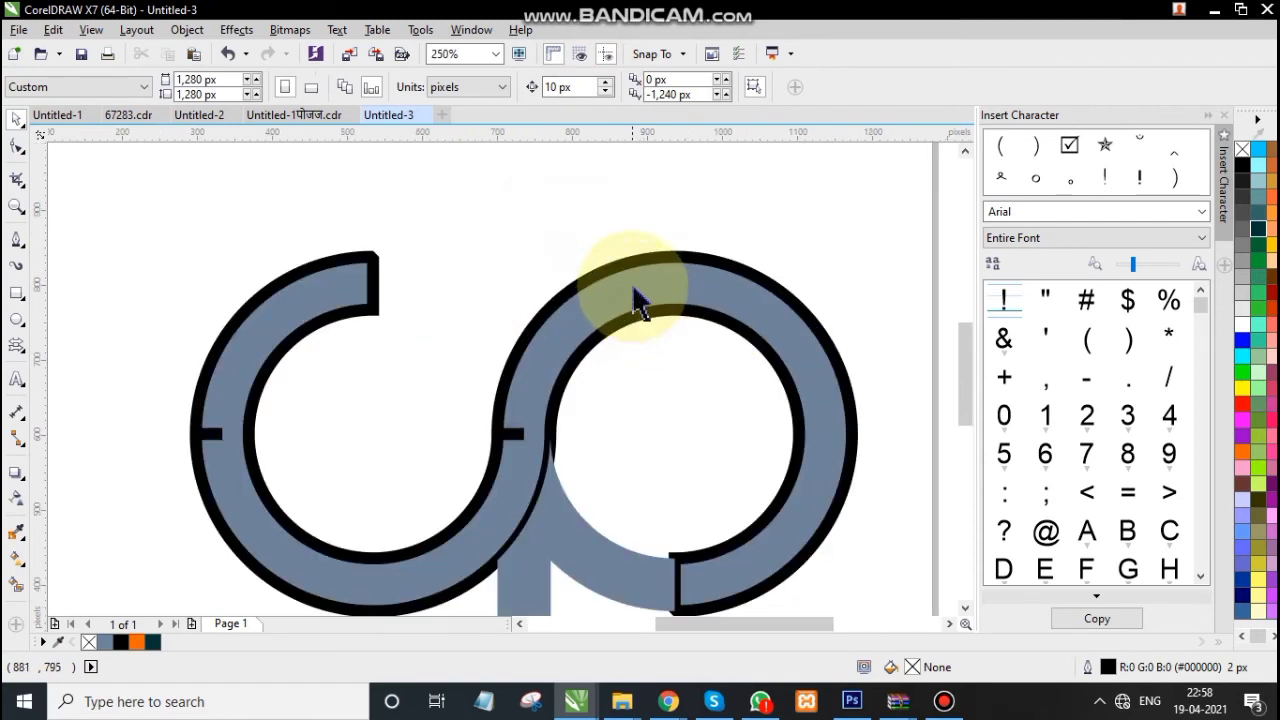
- Convert the S-shaped curve's outline to a separate object
left_click(598, 272)
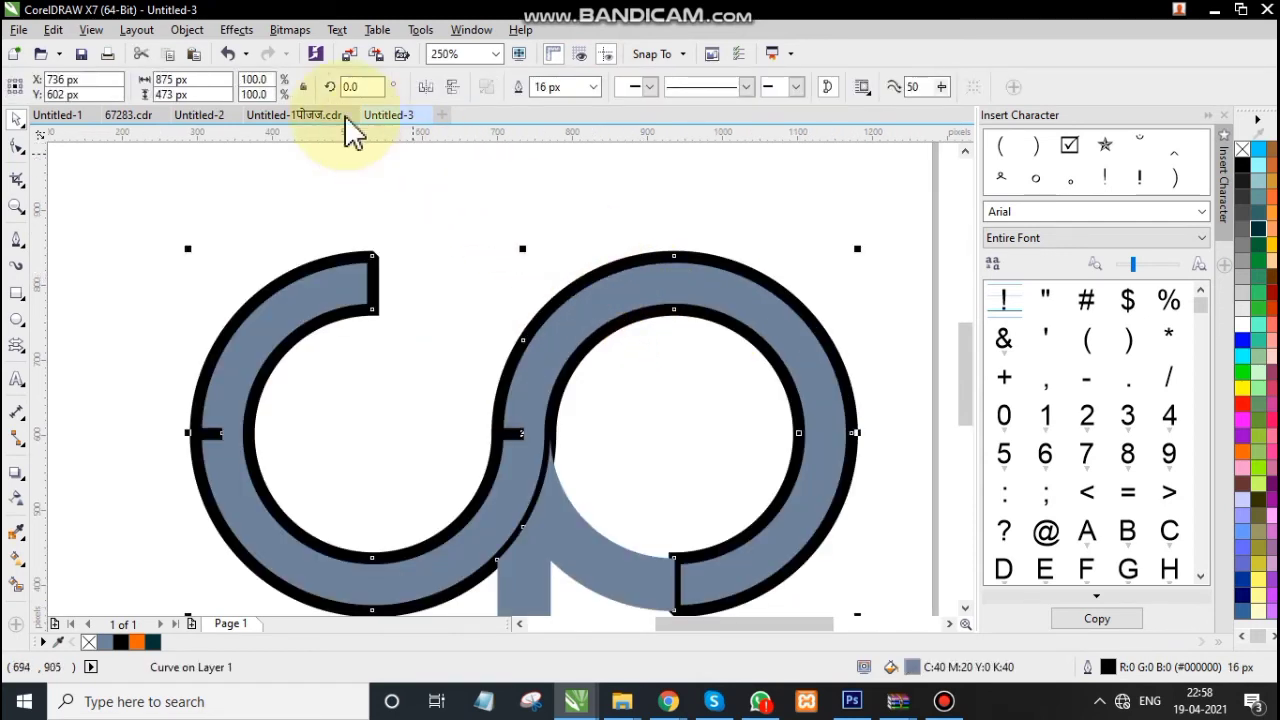
left_click(187, 30)
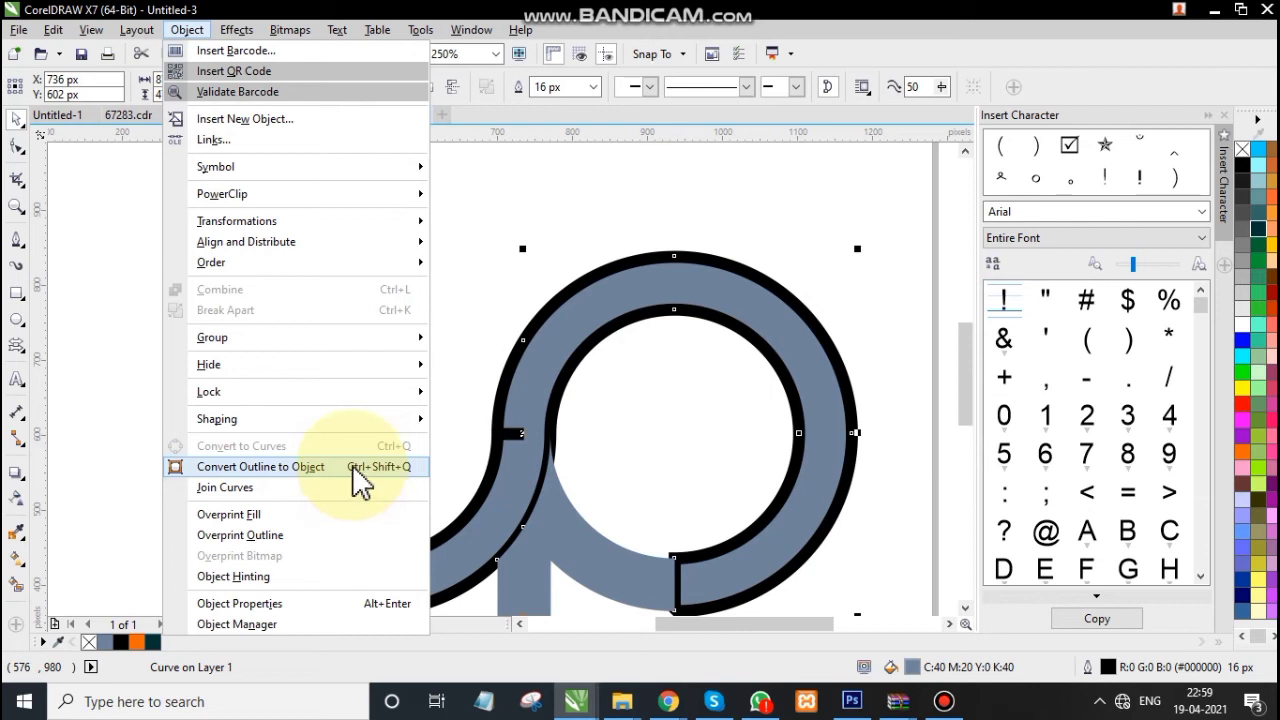
left_click(353, 469)
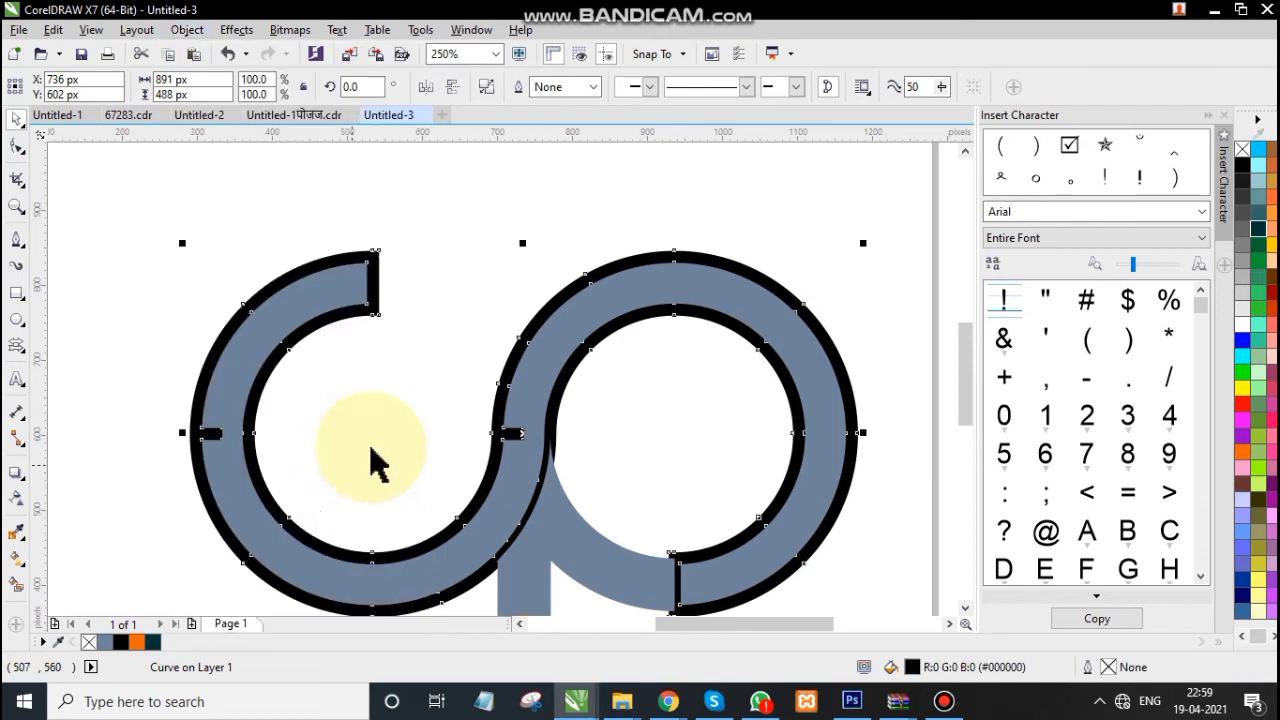
left_click(404, 410)
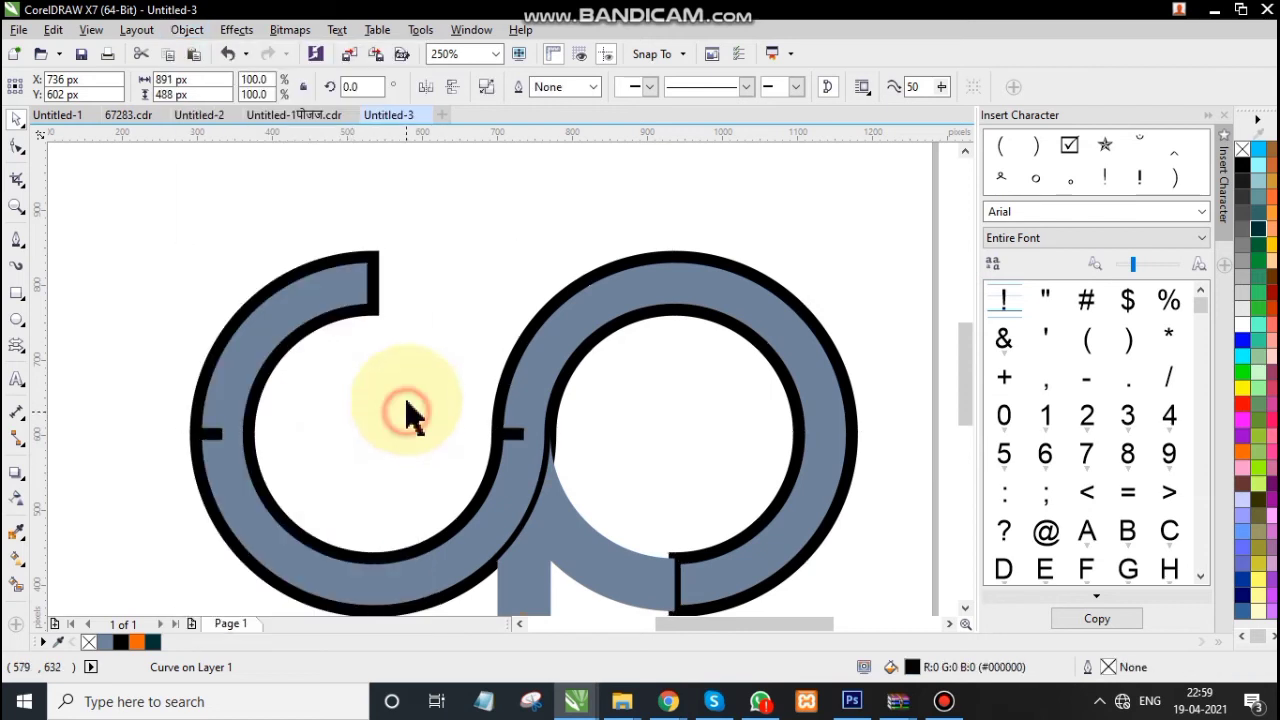
- Trim the welded stem piece with the black outline object
left_click(366, 312)
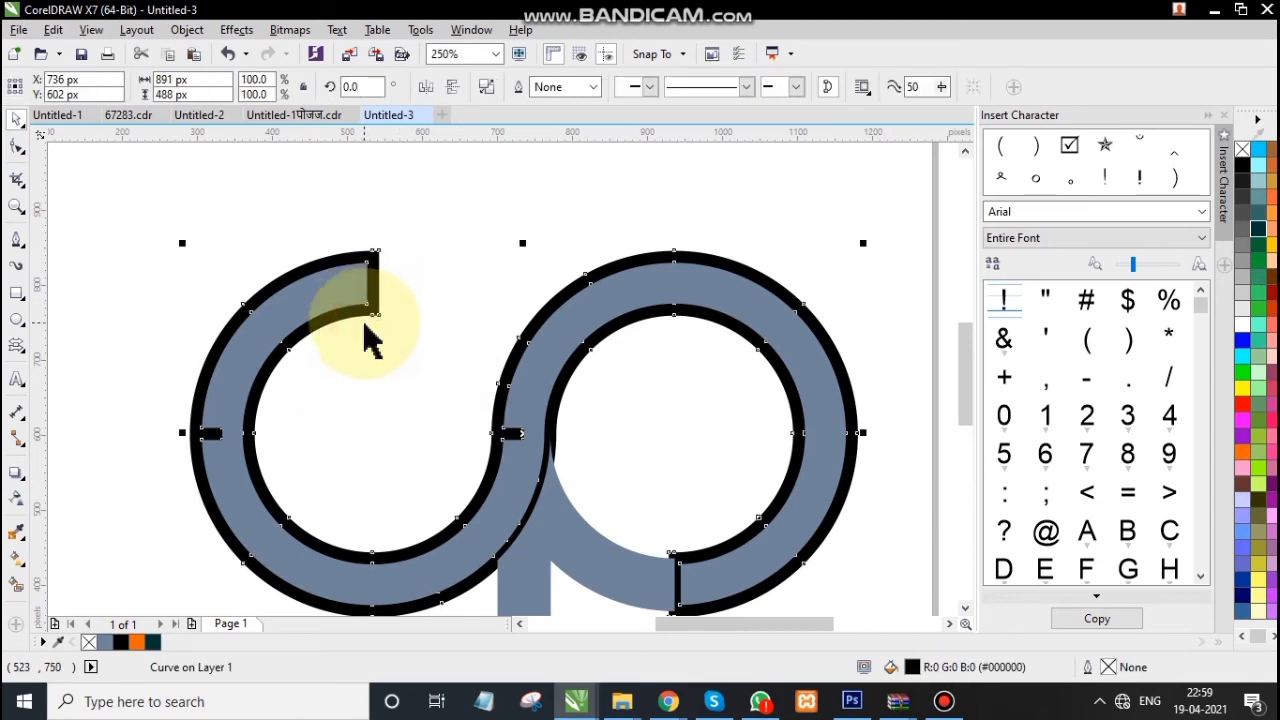
left_click(596, 578, "shift")
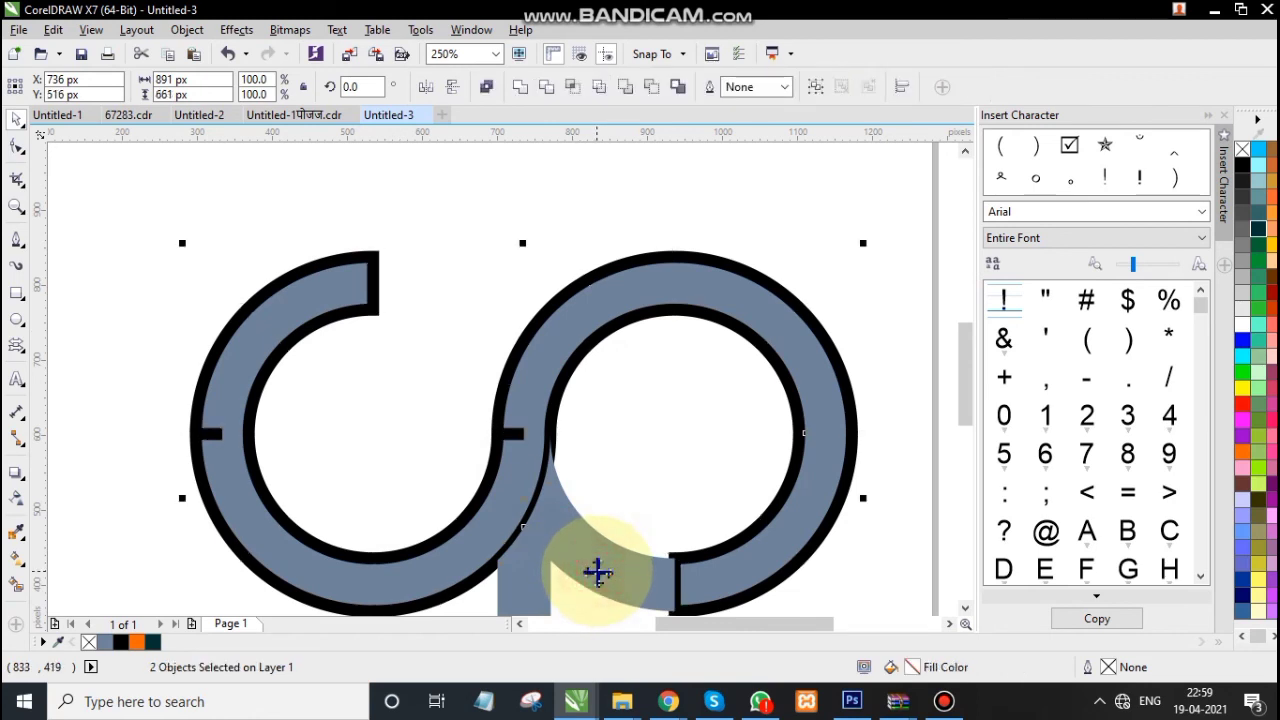
left_click(547, 87)
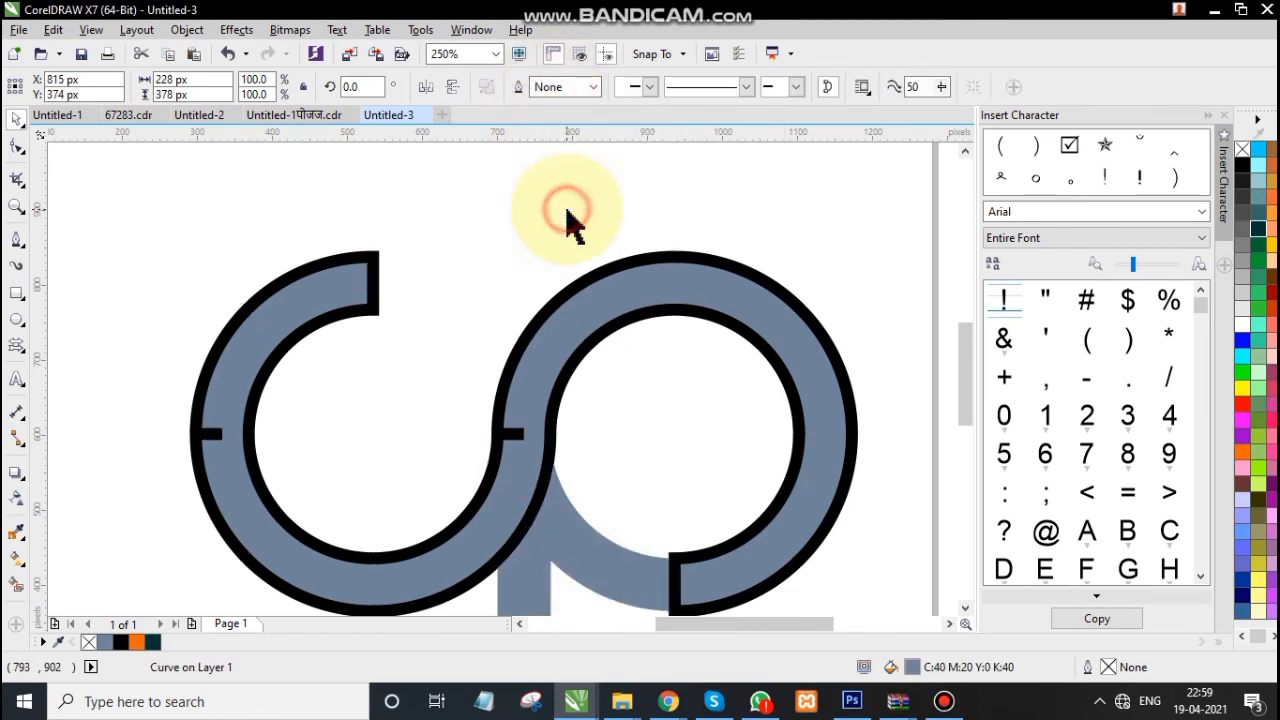
- Move the black outline object off the logo and delete it
left_click_drag(600, 271, 460, 243)
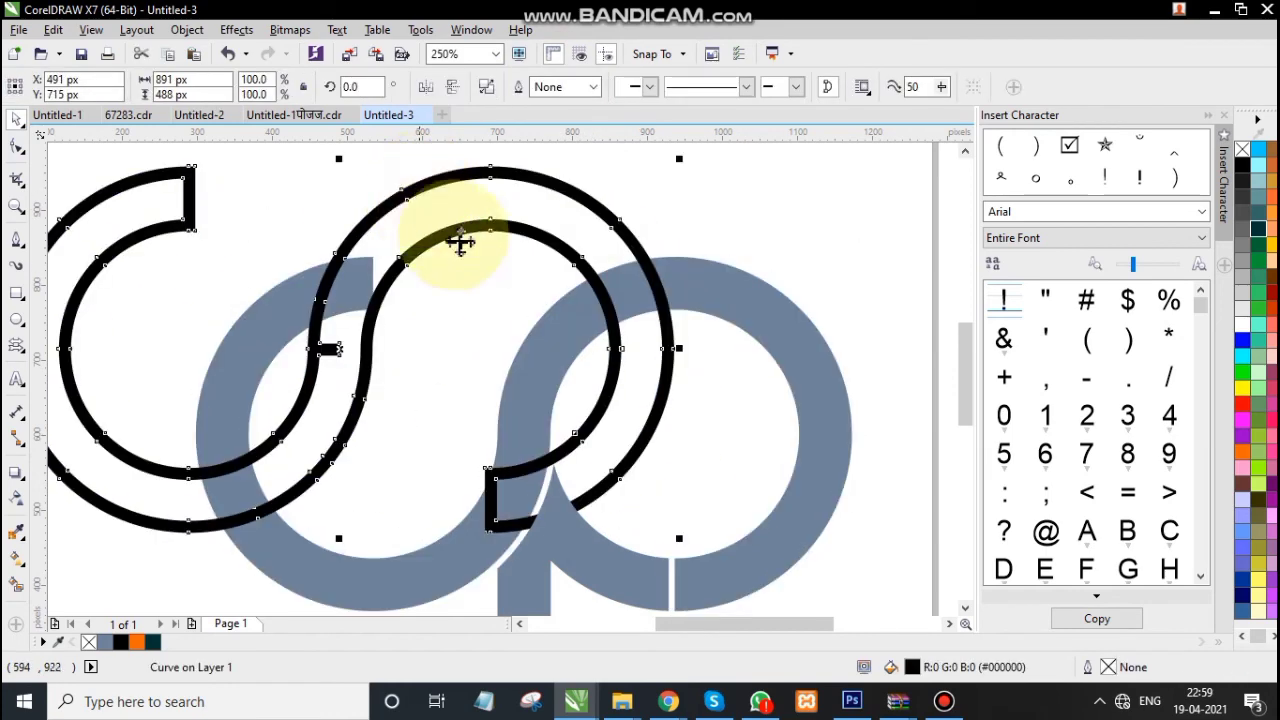
key("Delete")
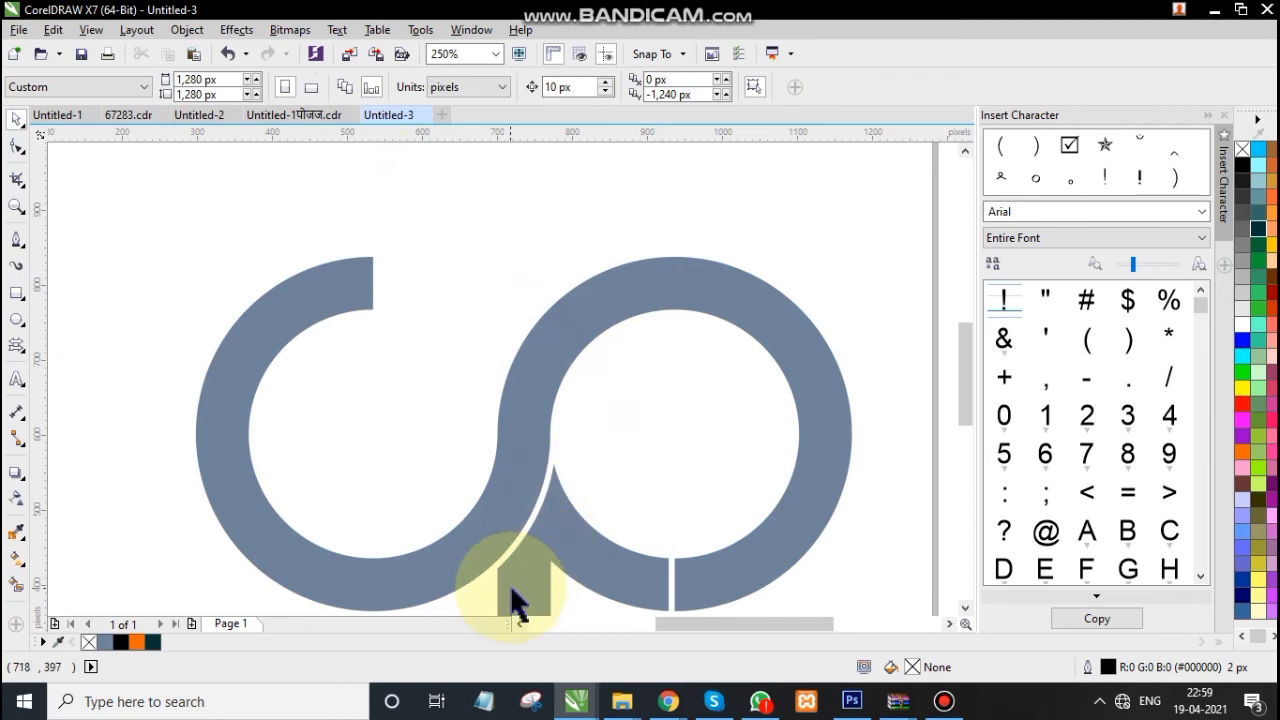
scroll(586, 471, "down", 2)
scroll(562, 500, "up", 3)
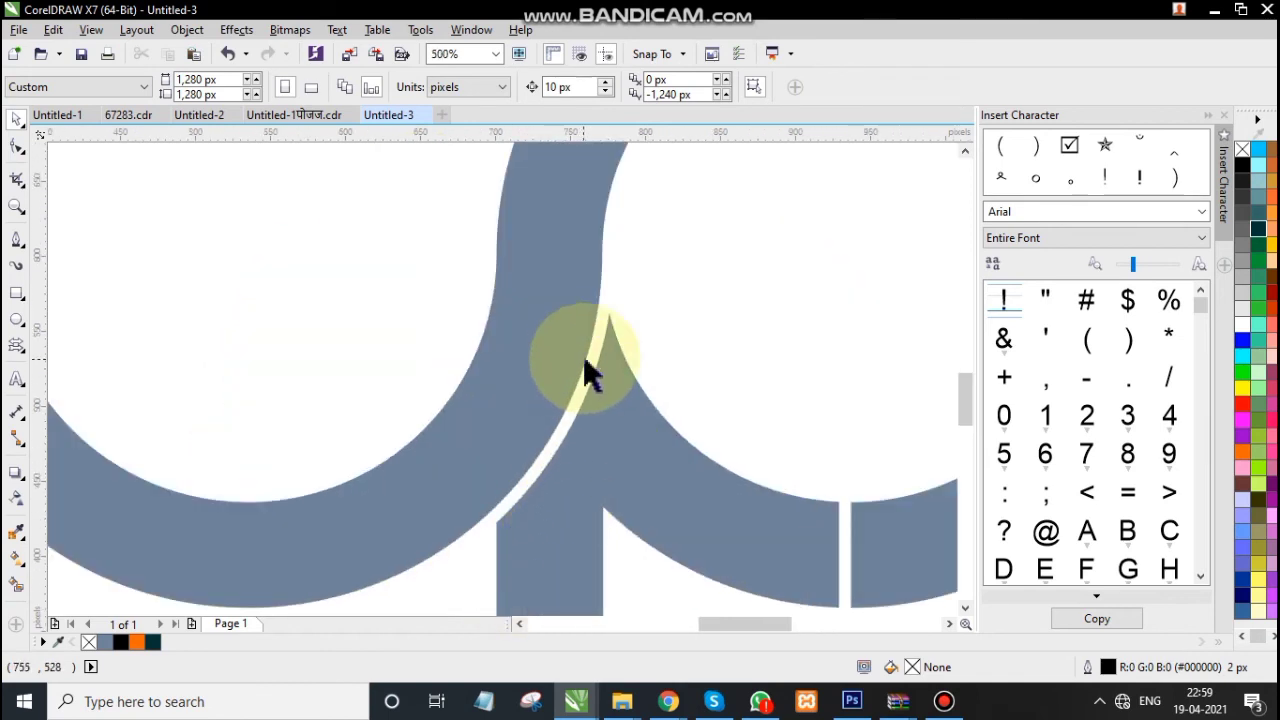
scroll(586, 366, "down", 2)
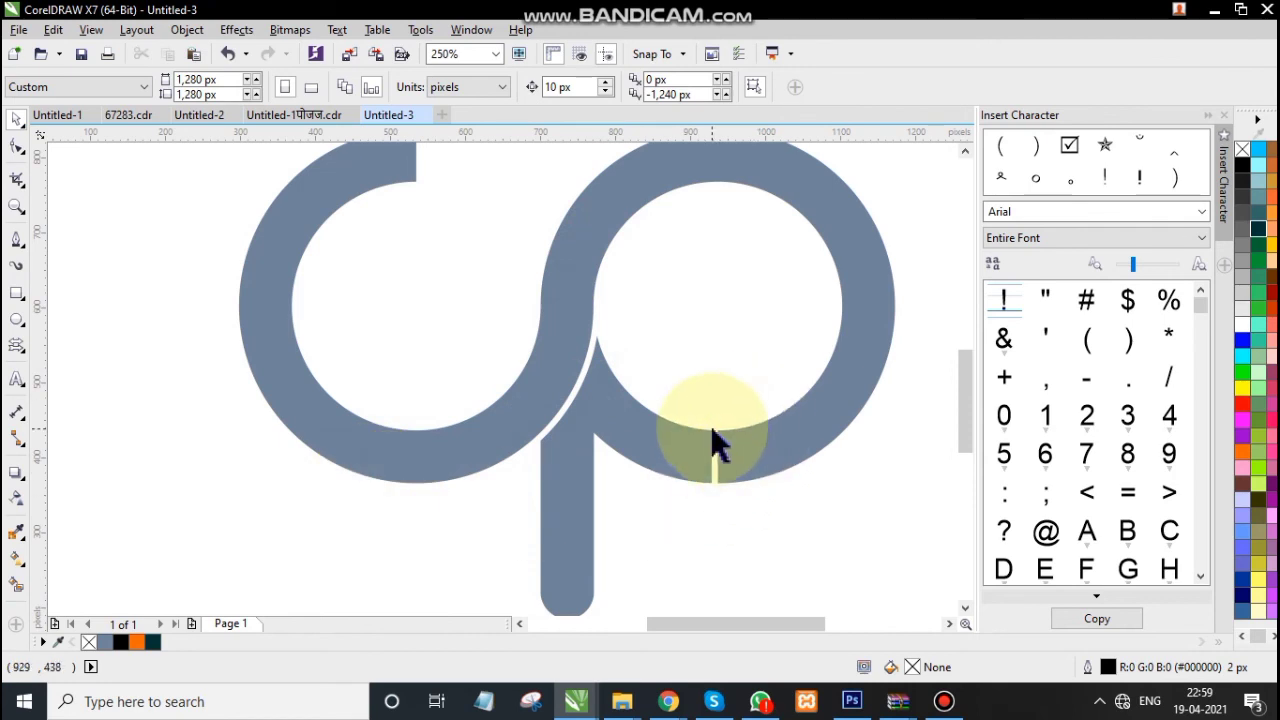
scroll(709, 460, "down", 3)
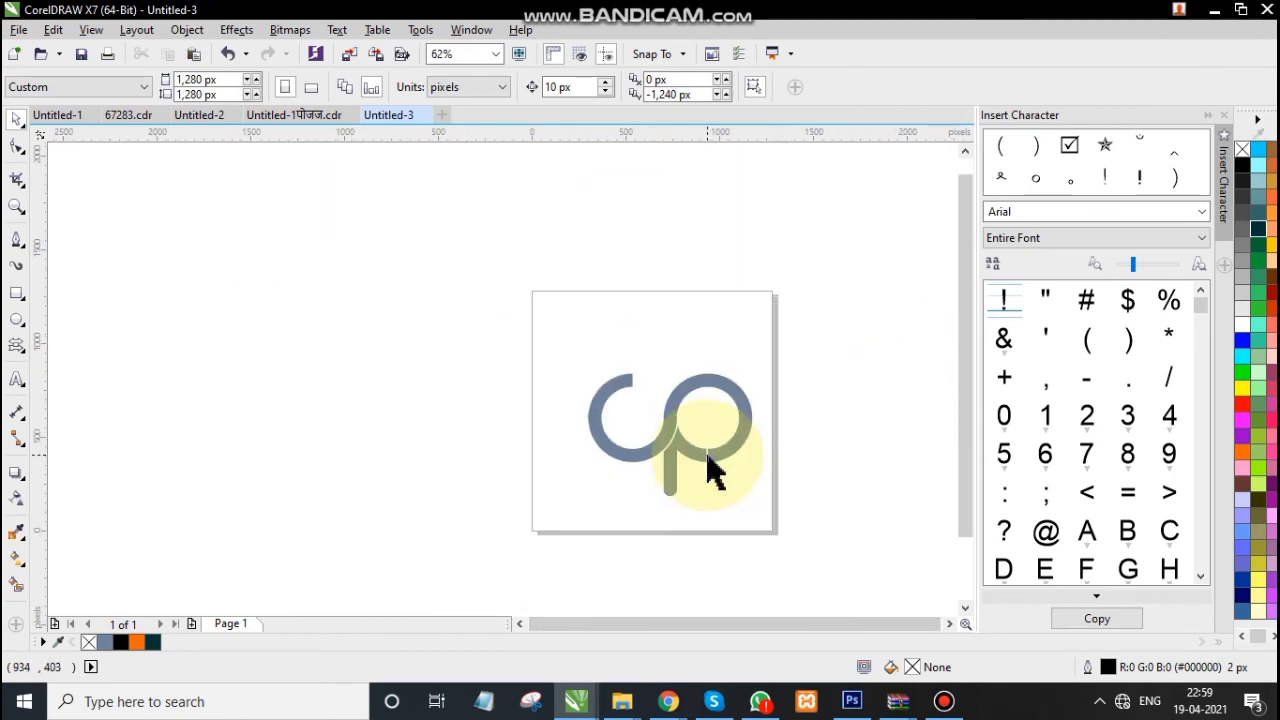
- Add a node beside the upper corner of the left ring's open end and convert the straight end edge to a curve
scroll(600, 366, "up", 5)
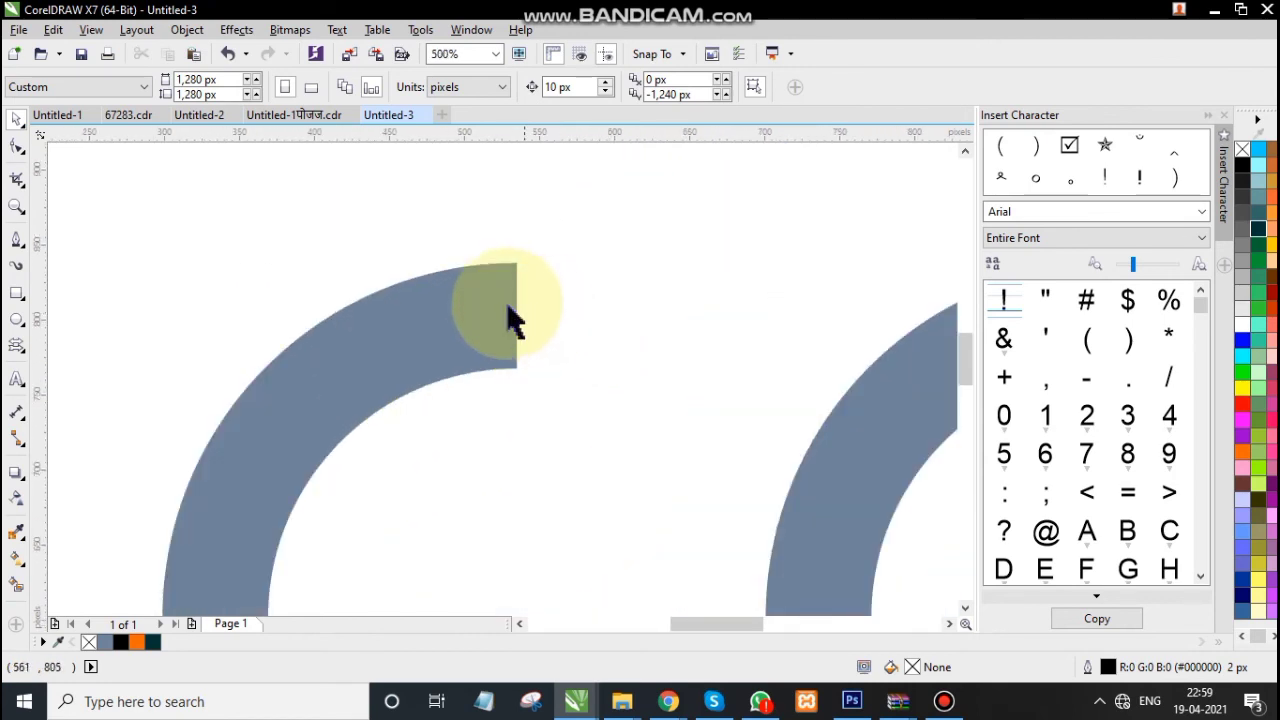
left_click(487, 298)
left_click(17, 147)
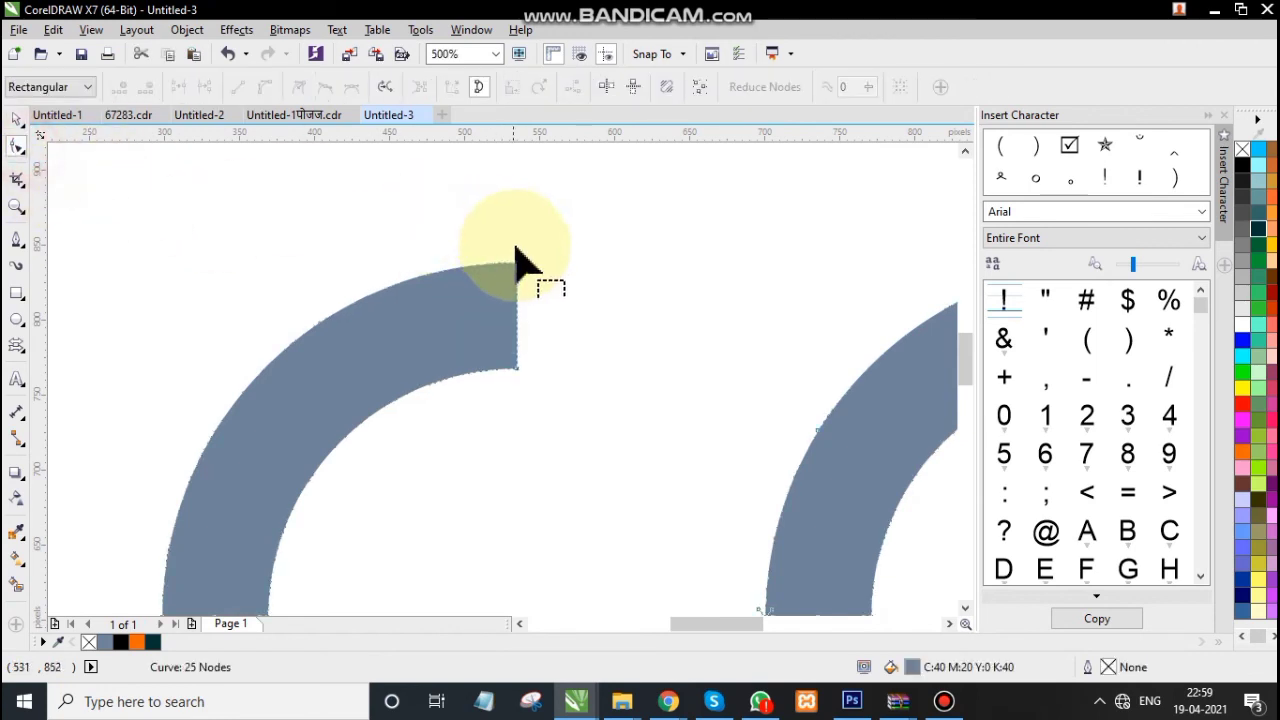
scroll(514, 263, "up", 3)
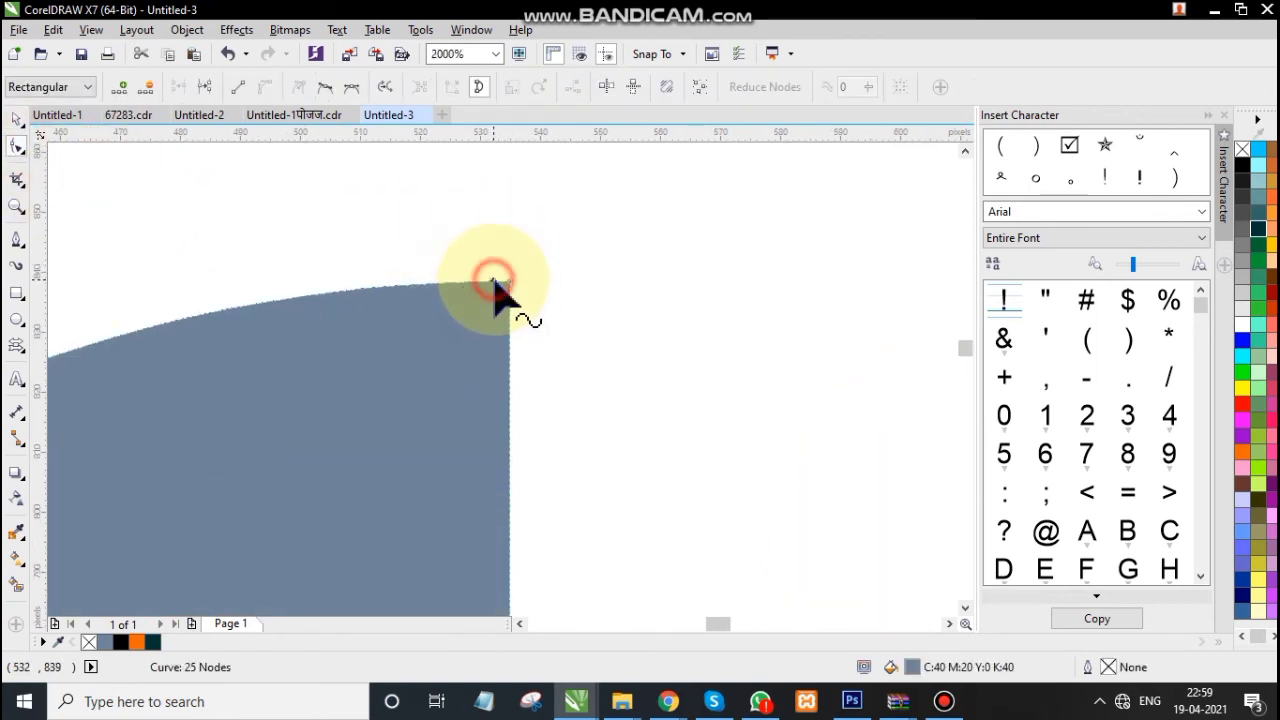
double_click(494, 283)
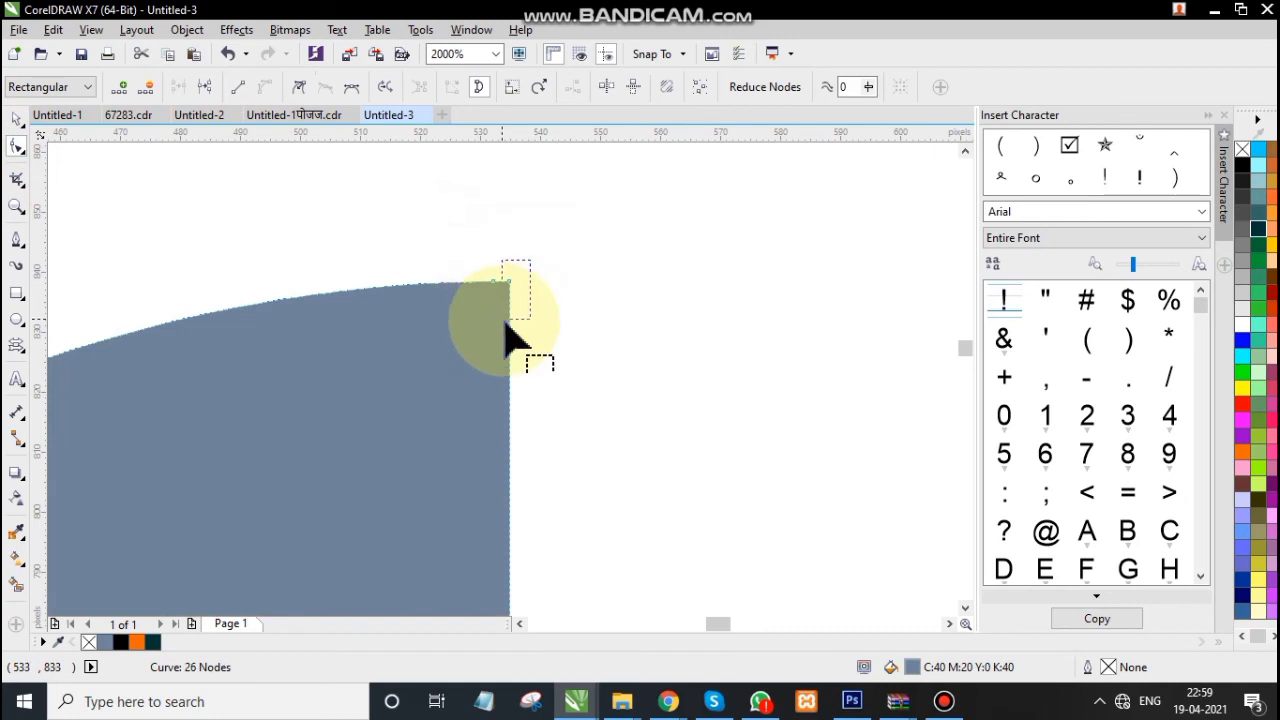
left_click(506, 283)
left_click(261, 86)
- Bend the edge of the left ring's open end outward into a rounded cap
scroll(686, 337, "down", 3)
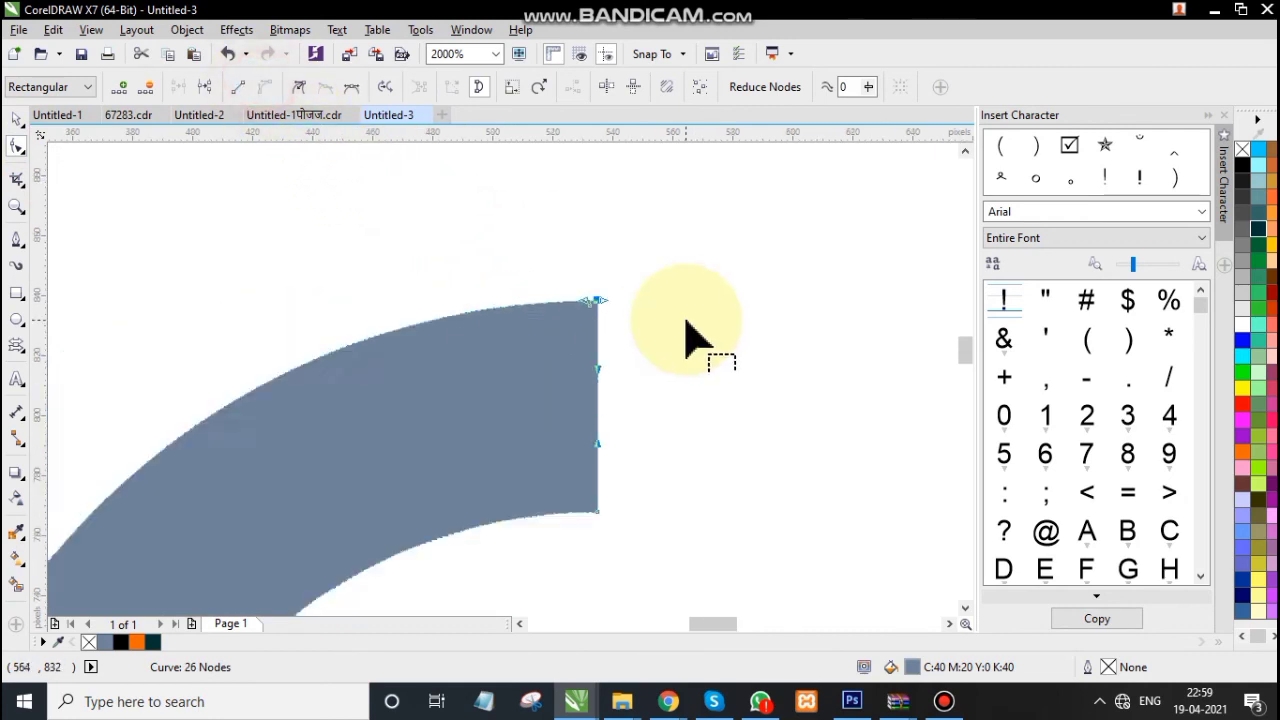
scroll(640, 380, "up", 3)
scroll(606, 343, "down", 2)
left_click(601, 320)
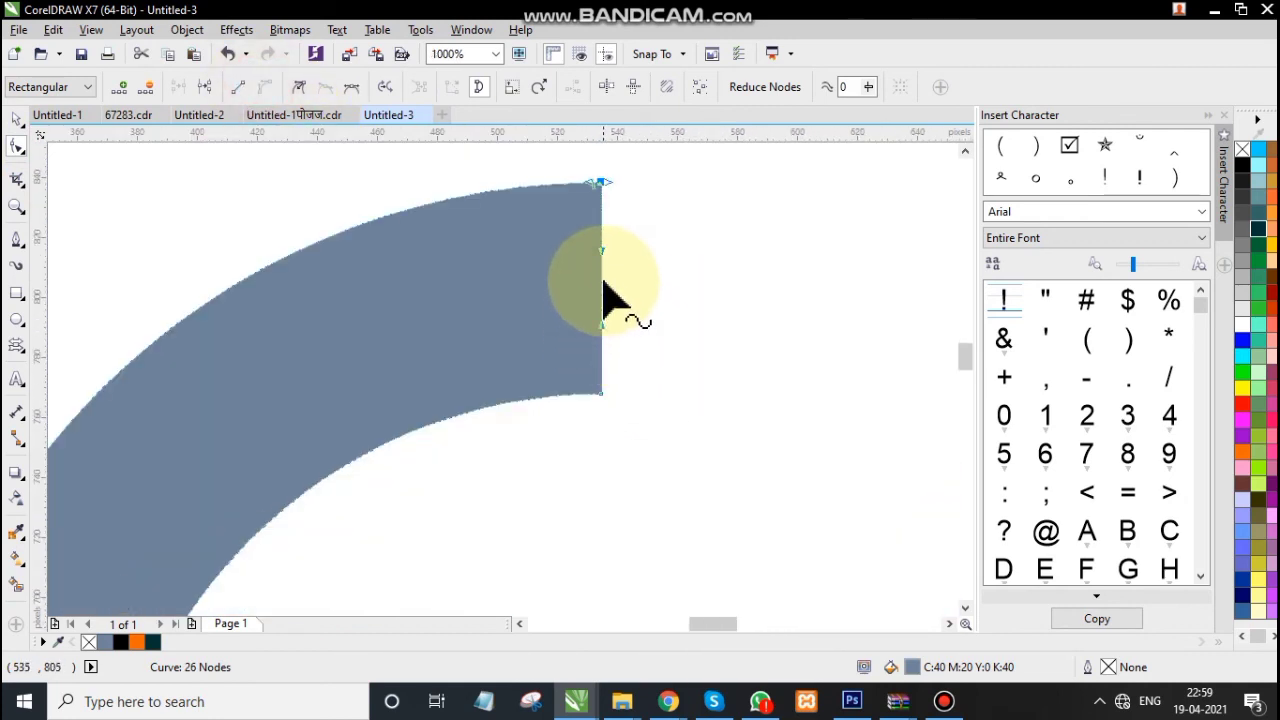
left_click(600, 292)
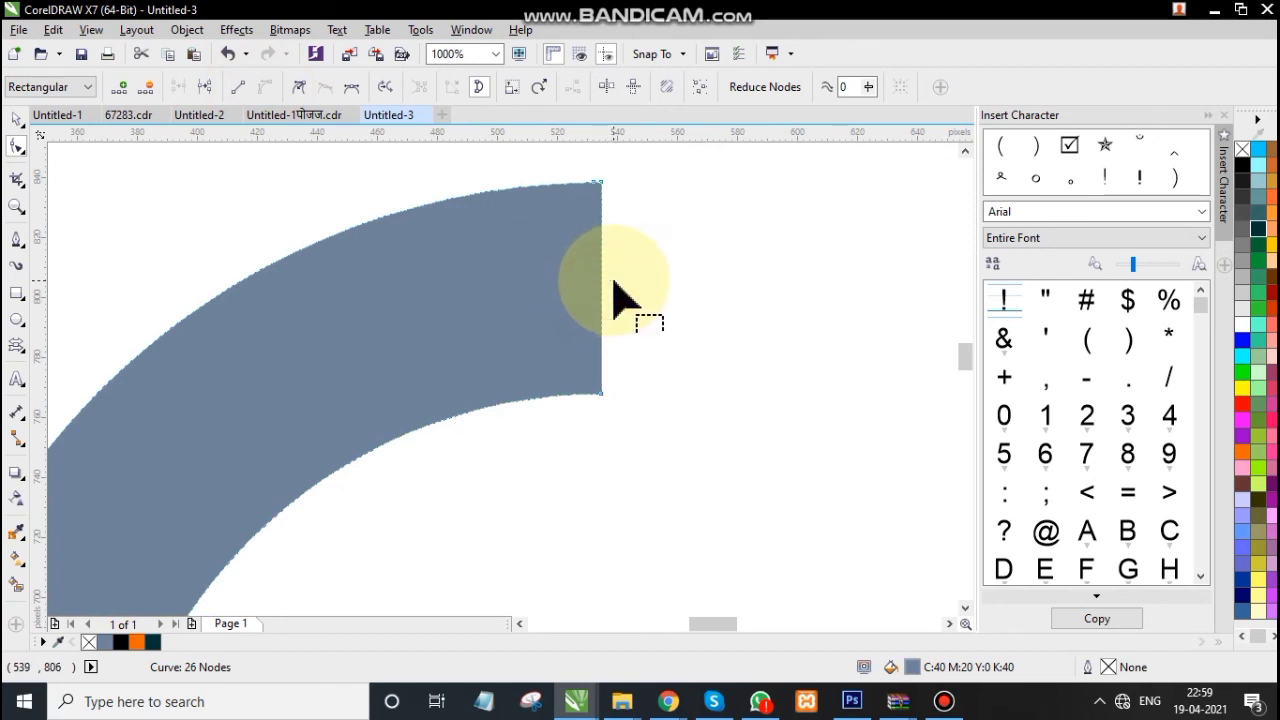
left_click(597, 450)
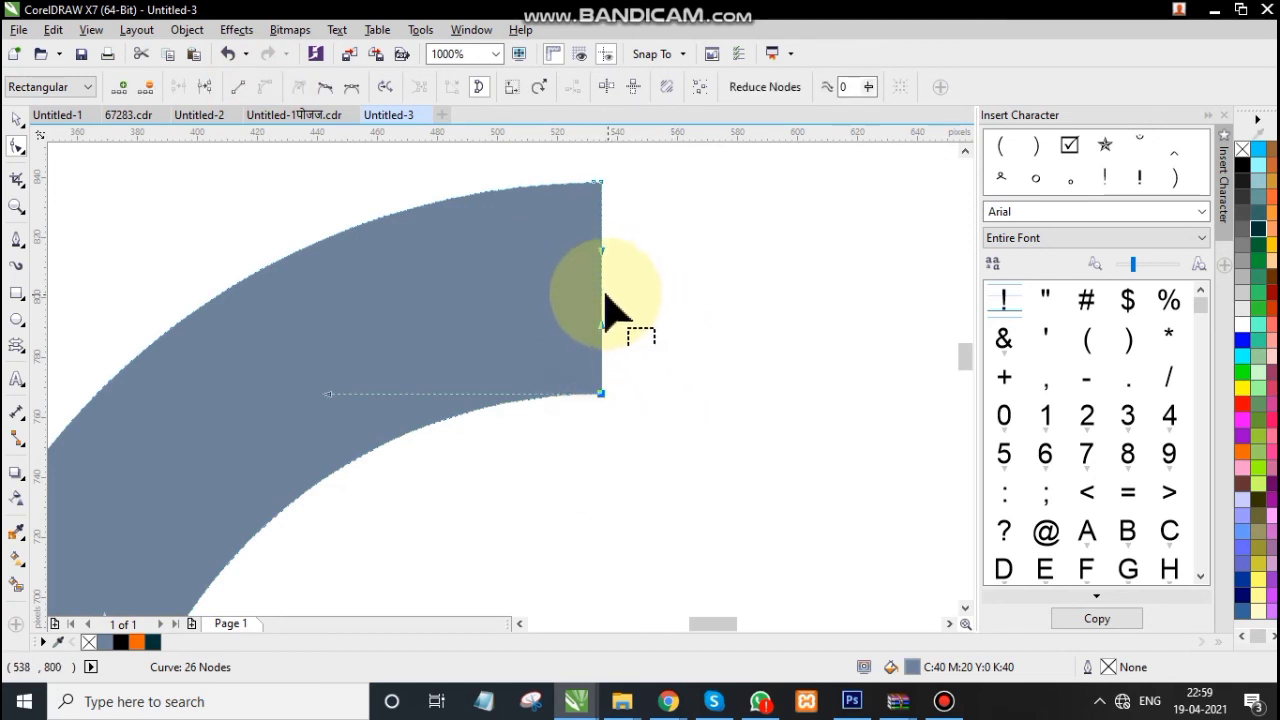
left_click_drag(603, 287, 655, 285)
scroll(655, 286, "down", 6)
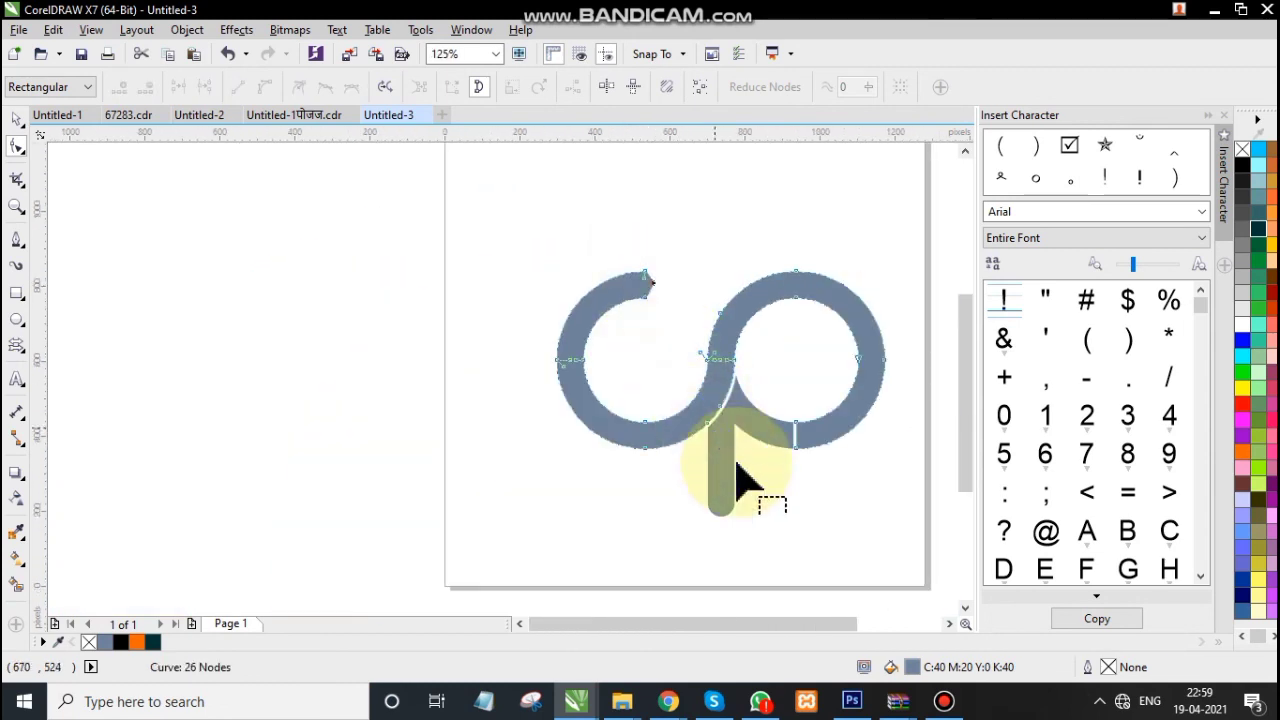
scroll(780, 545, "up", 2)
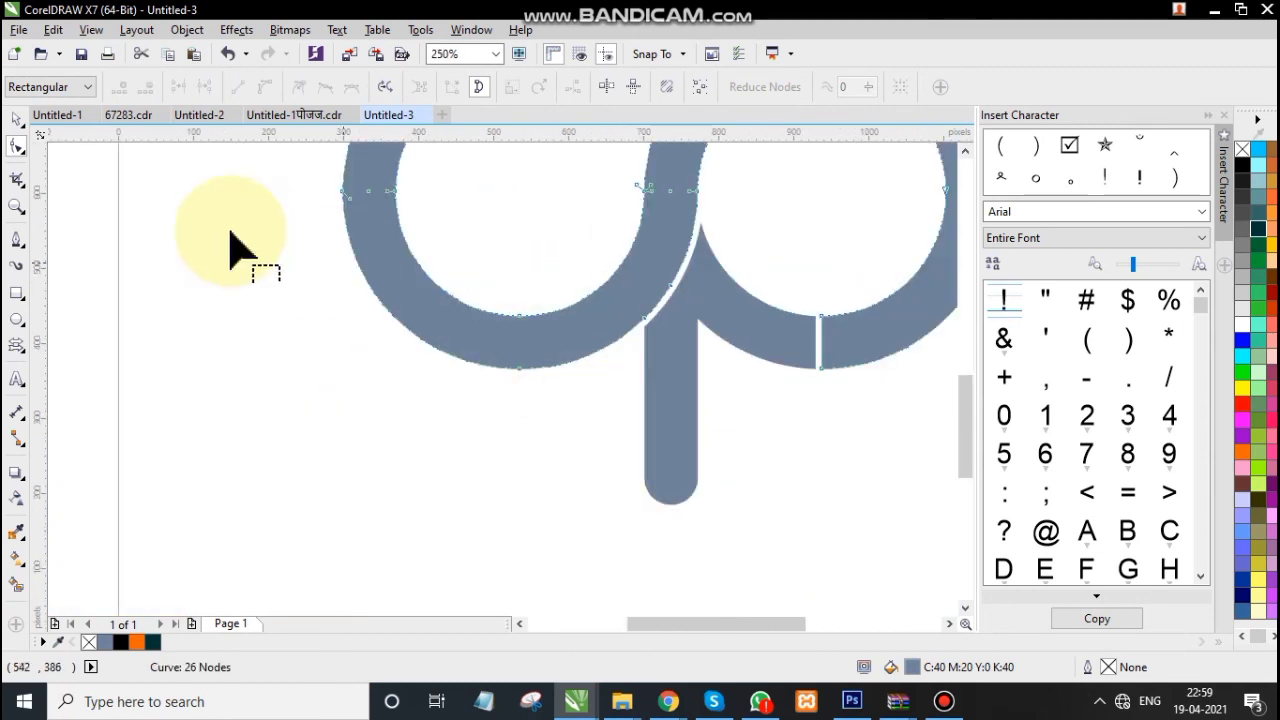
- Fill the S-shaped curve with orange (#FF6600)
left_click(17, 120)
scroll(452, 418, "down", 4)
scroll(571, 371, "up", 2)
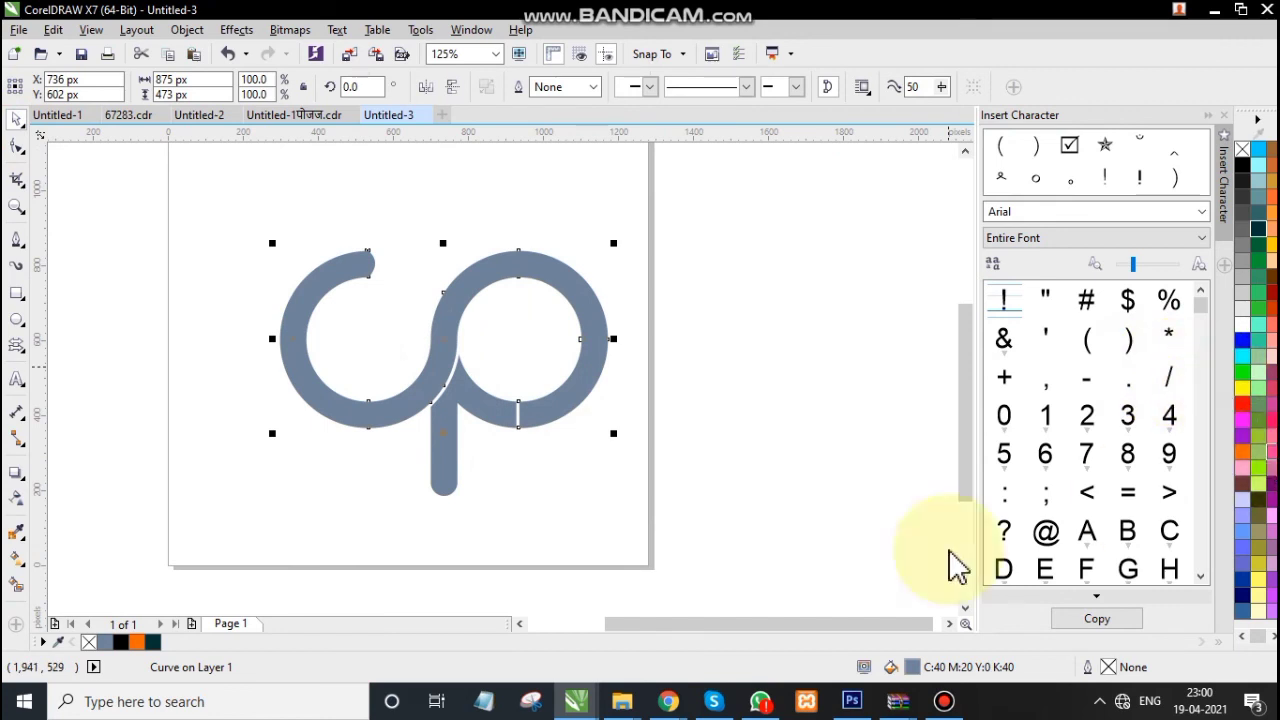
left_click(137, 643)
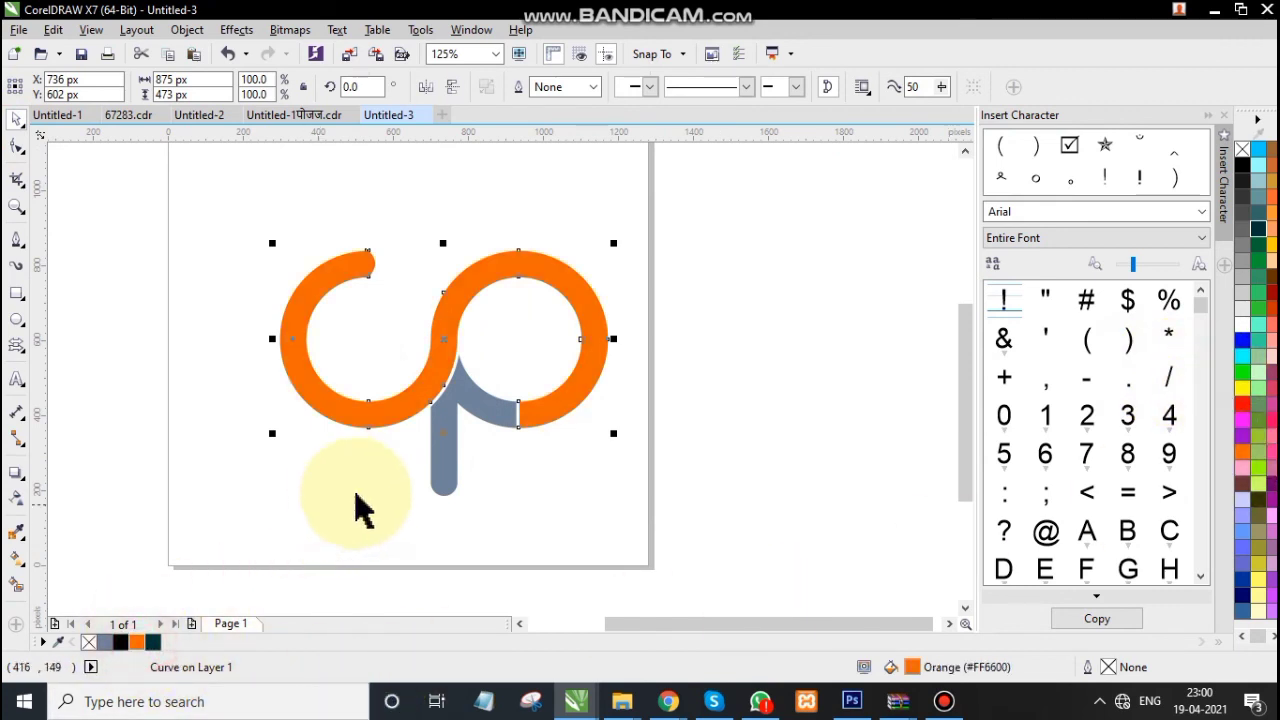
- Fill the stem piece with the dark teal from the document colours and deselect it
left_click(440, 482)
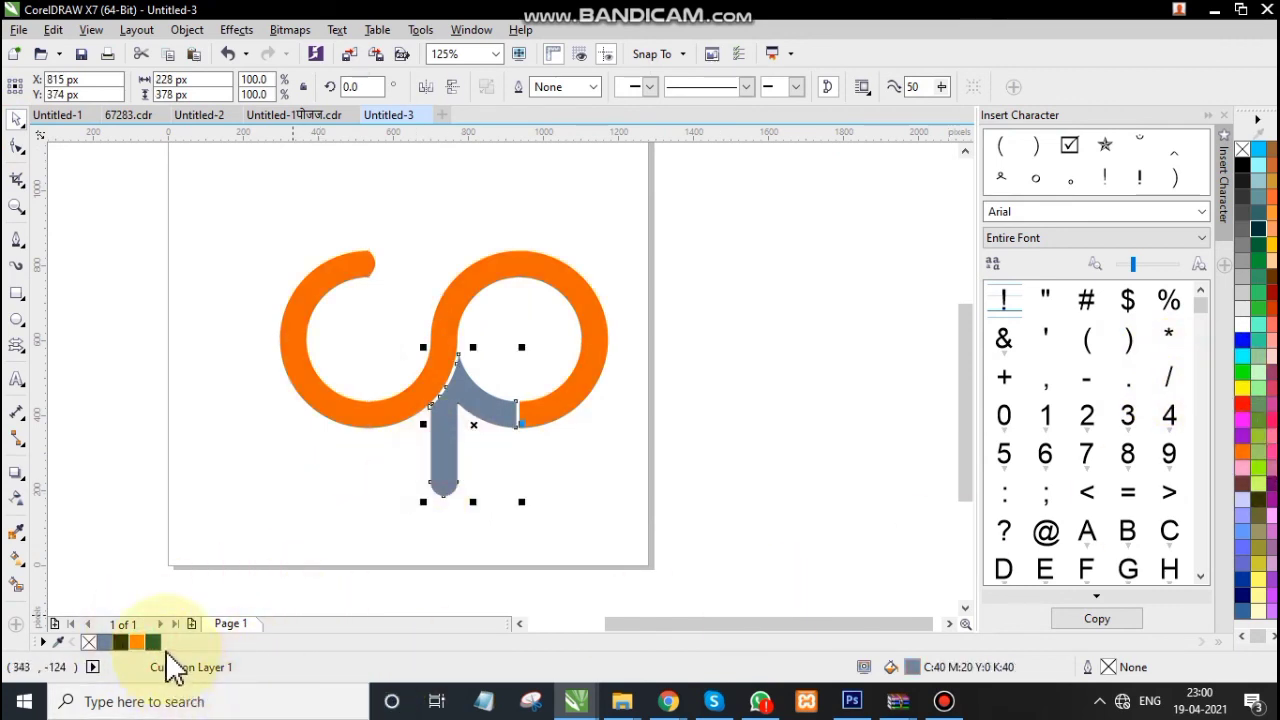
left_click(152, 642)
left_click(277, 514)
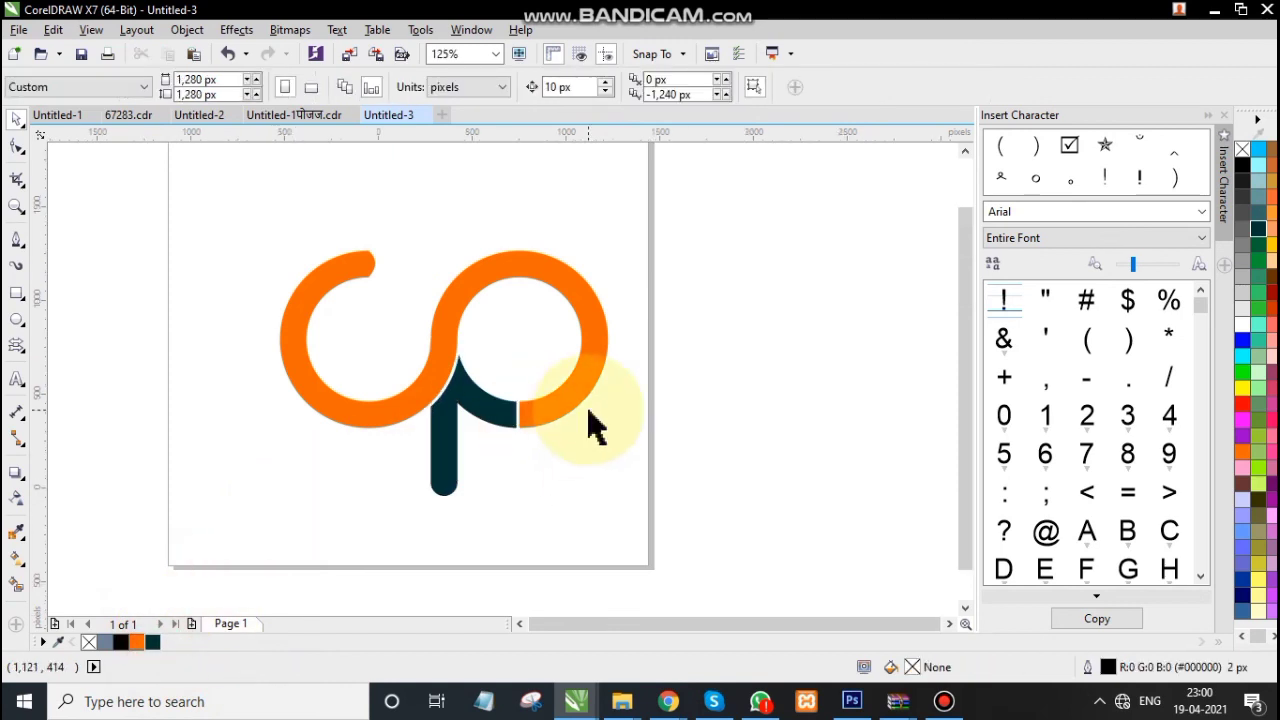
scroll(580, 405, "down", 4)
scroll(562, 385, "up", 4)
scroll(449, 394, "down", 2)
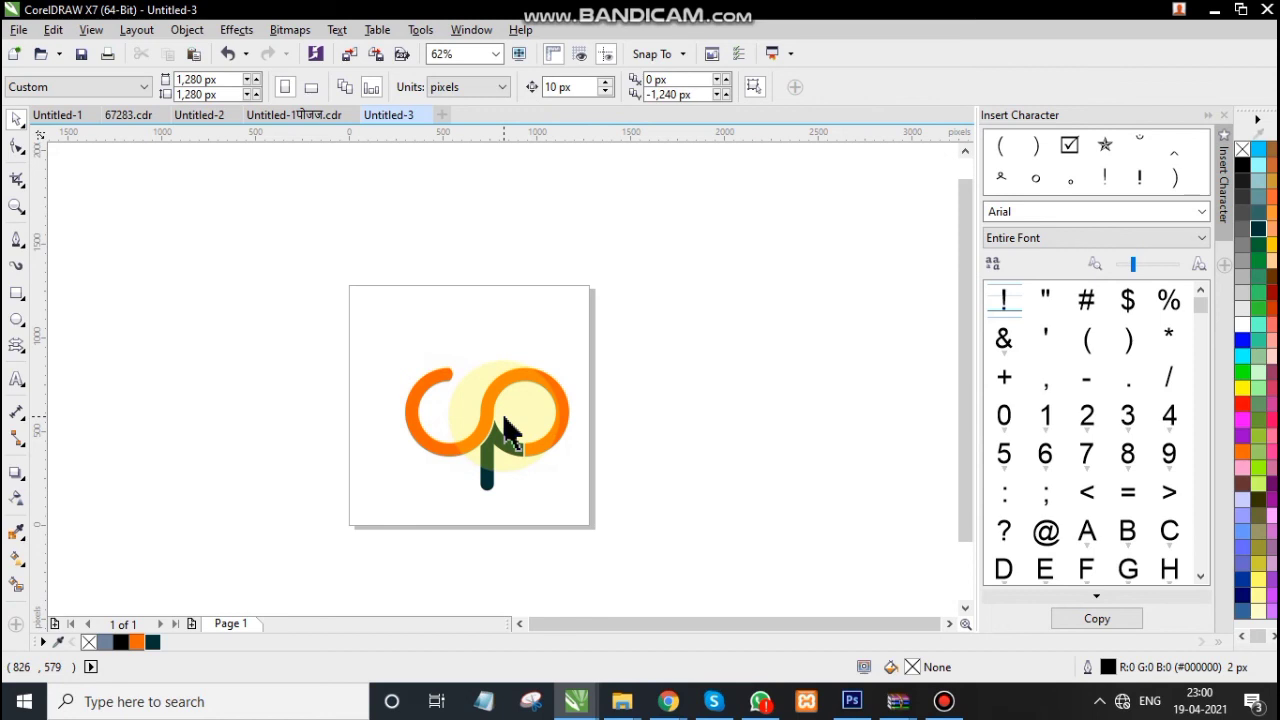
scroll(560, 440, "up", 2)
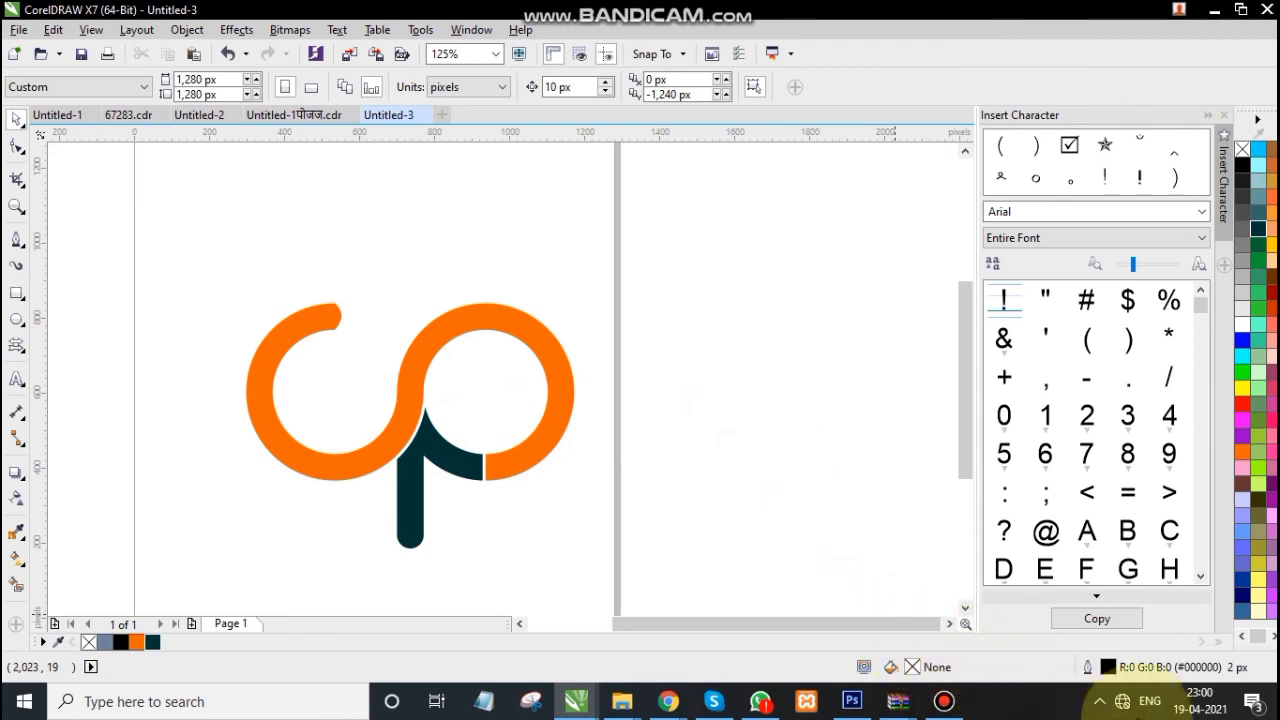
left_click(1103, 703)
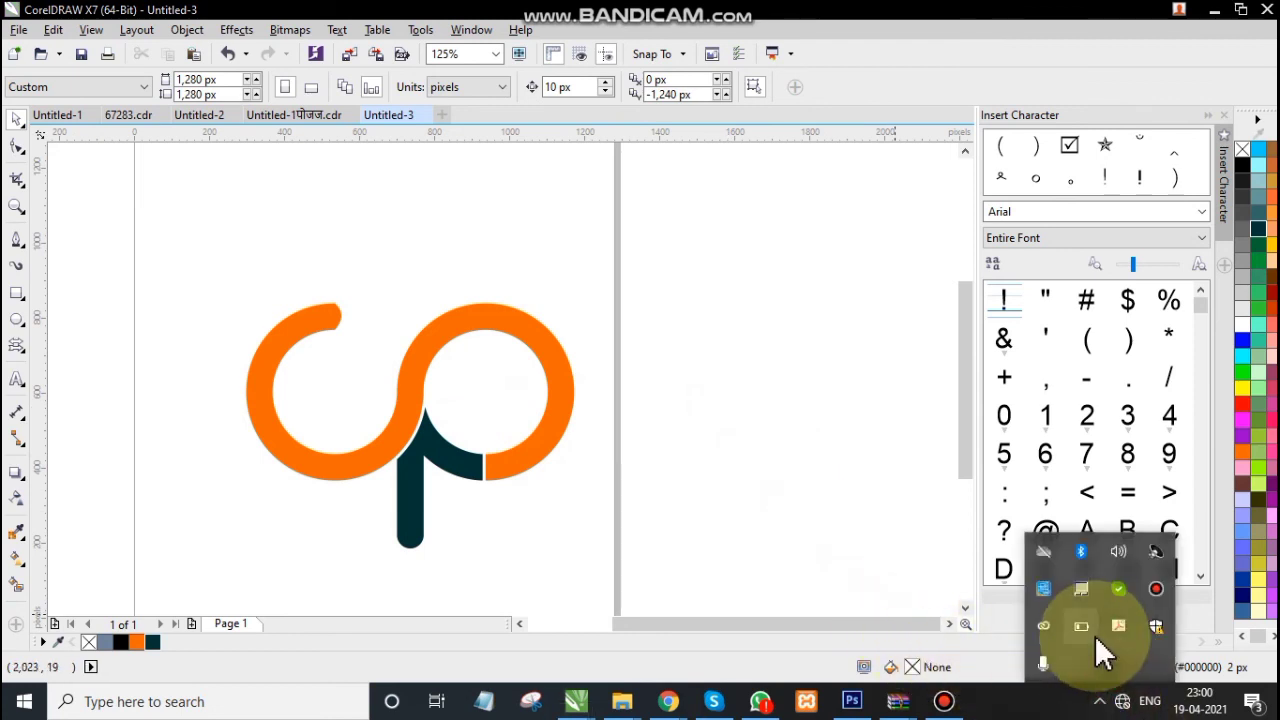
left_click(1156, 590)
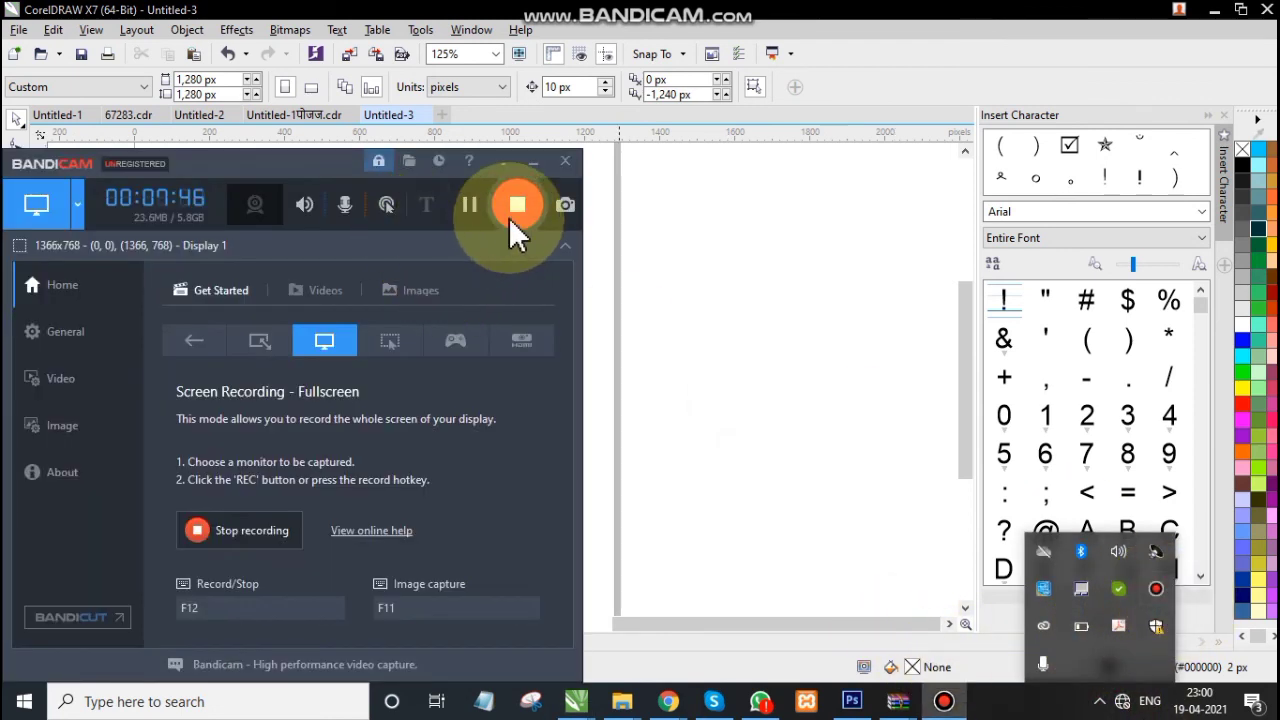
left_click(512, 210)
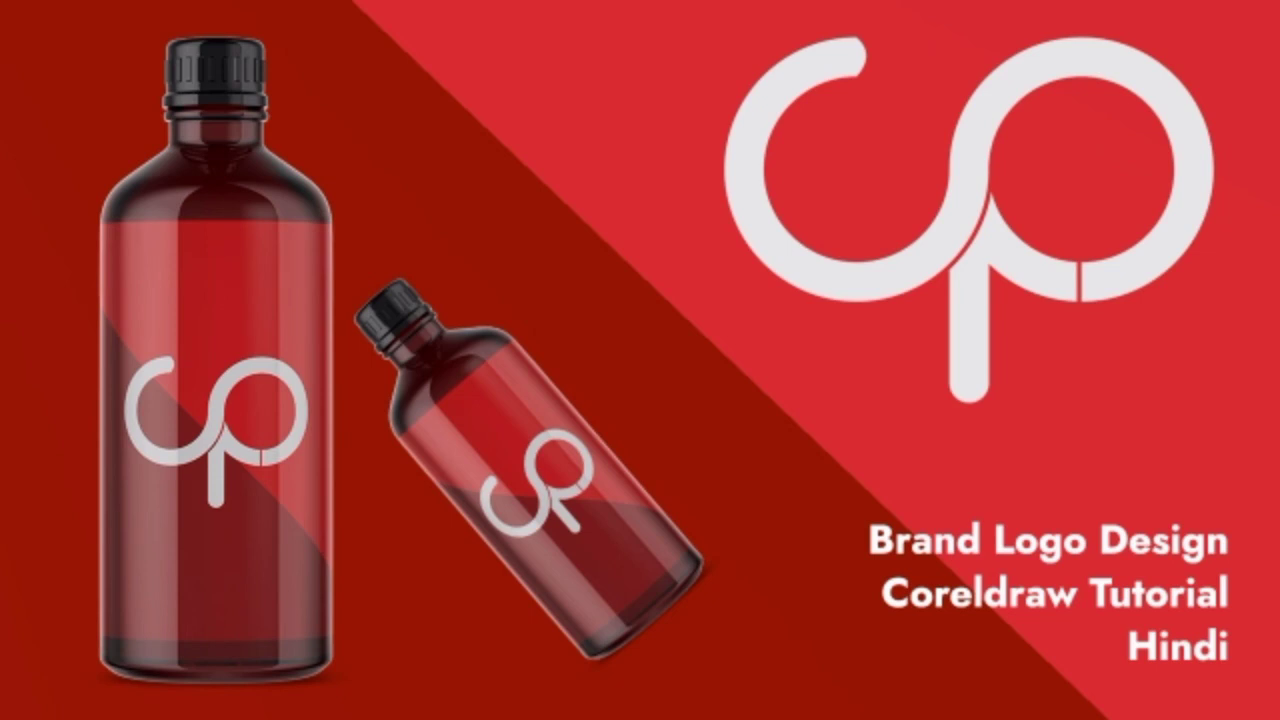